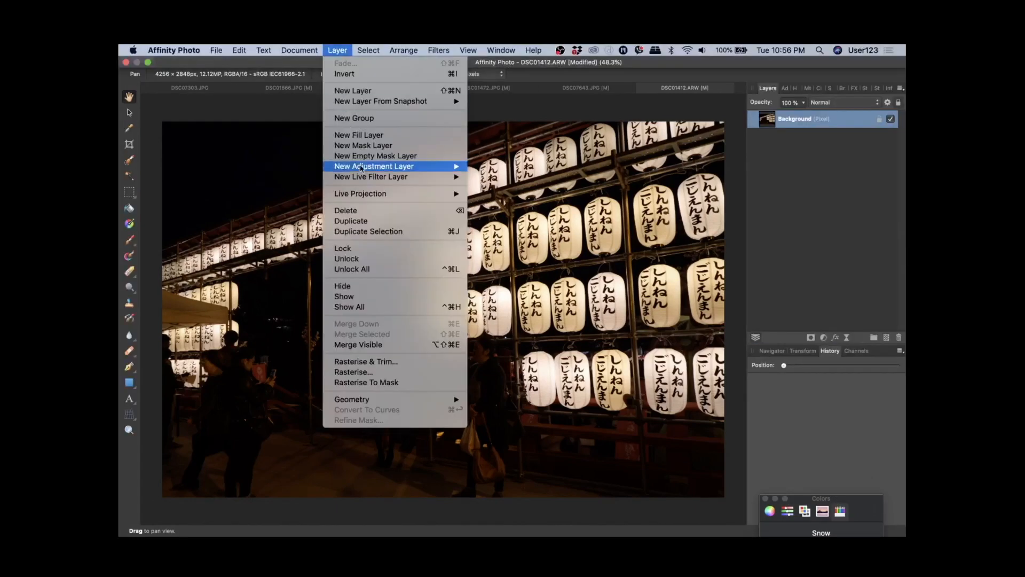
Step: Add a Brightness / Contrast adjustment layer and raise the brightness to 100%
mouse_move(380, 166)
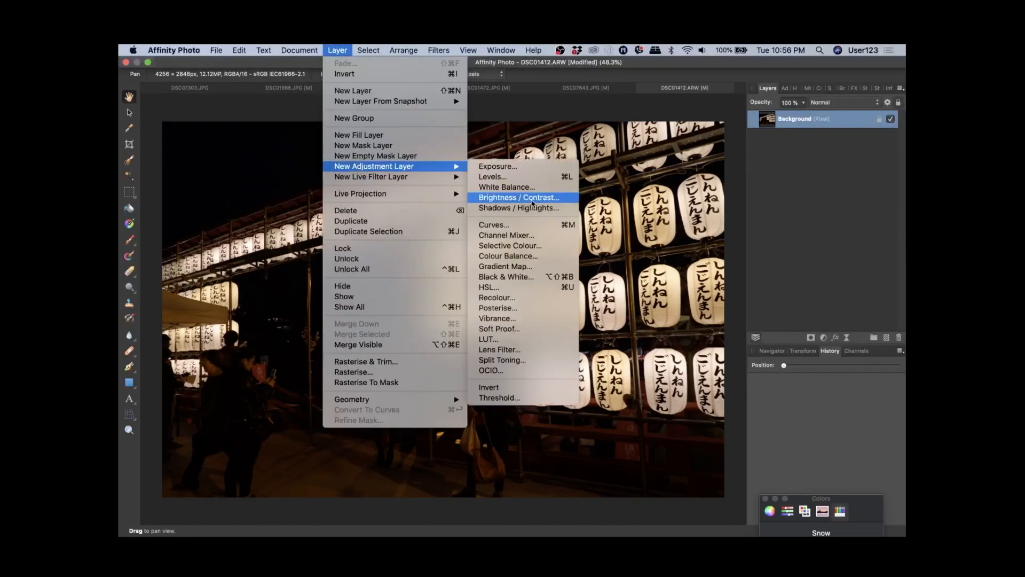
click(532, 202)
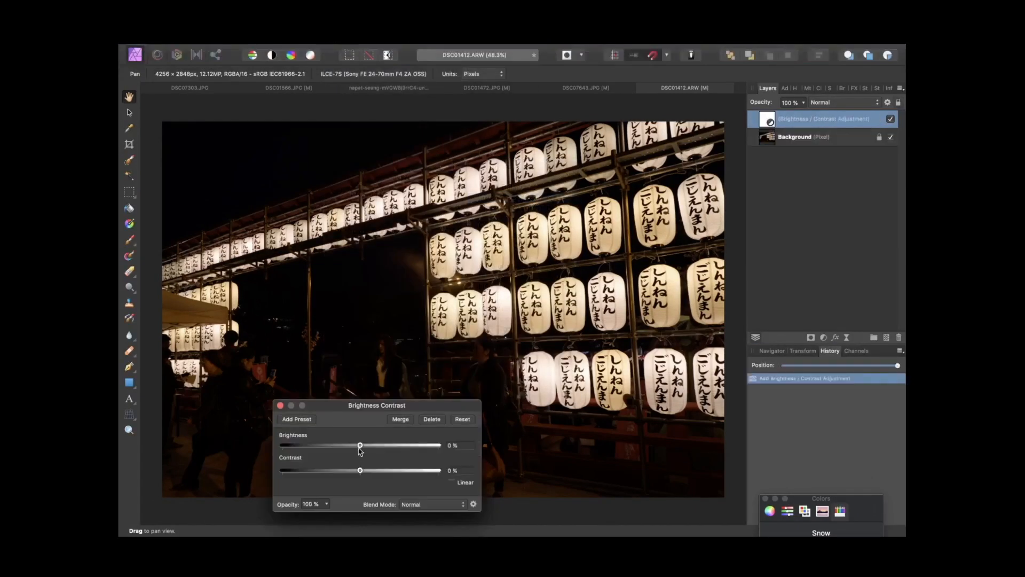
drag(361, 445, 441, 455)
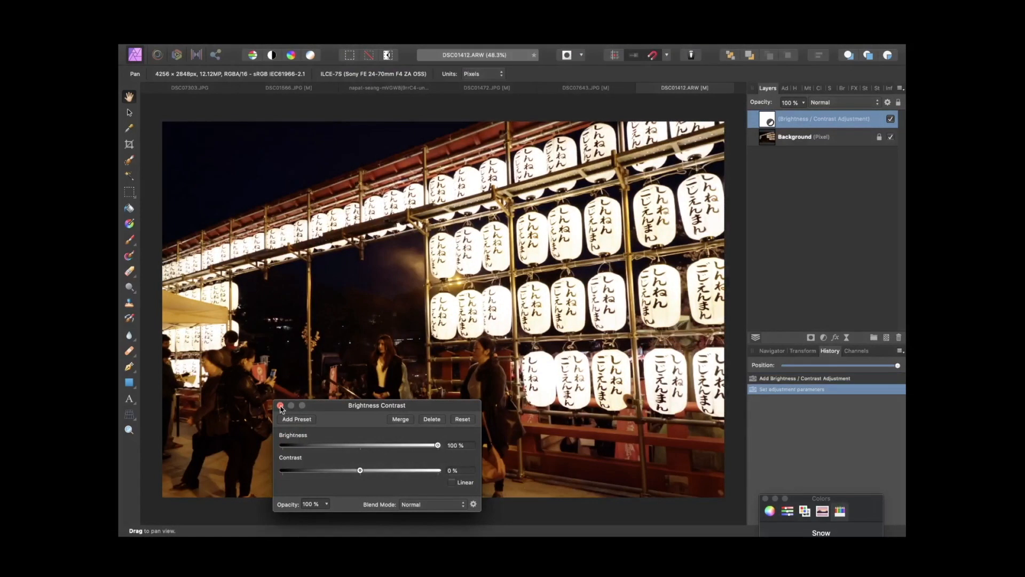
click(281, 406)
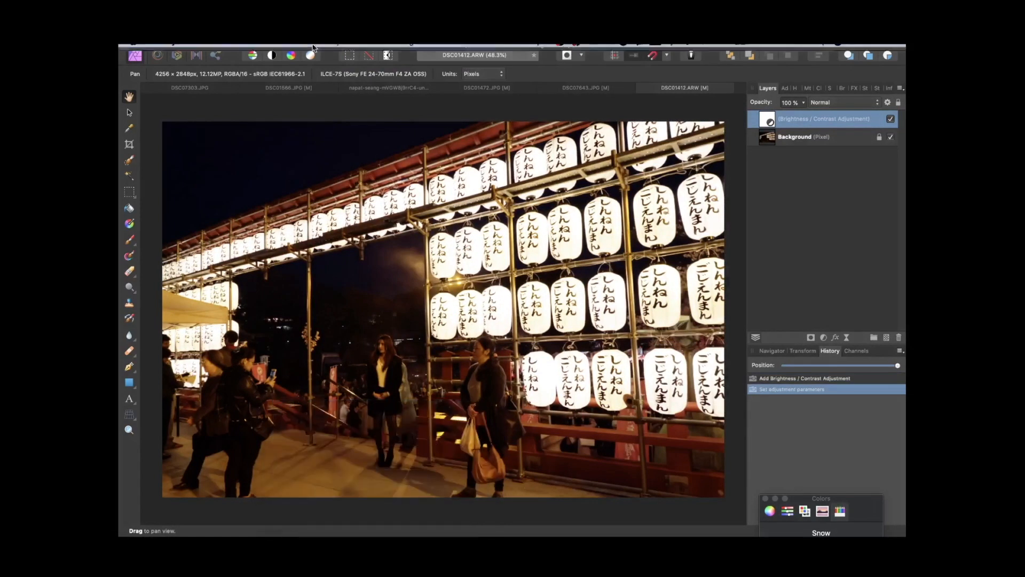
Step: Add a Shadows / Highlights adjustment layer with shadows raised to 78%
click(329, 51)
mouse_move(406, 166)
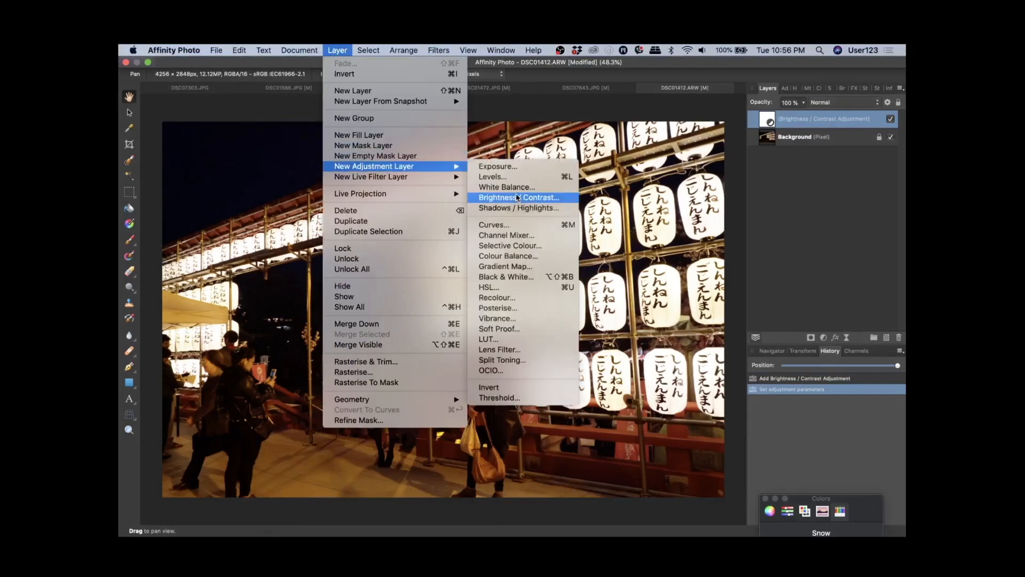
click(518, 208)
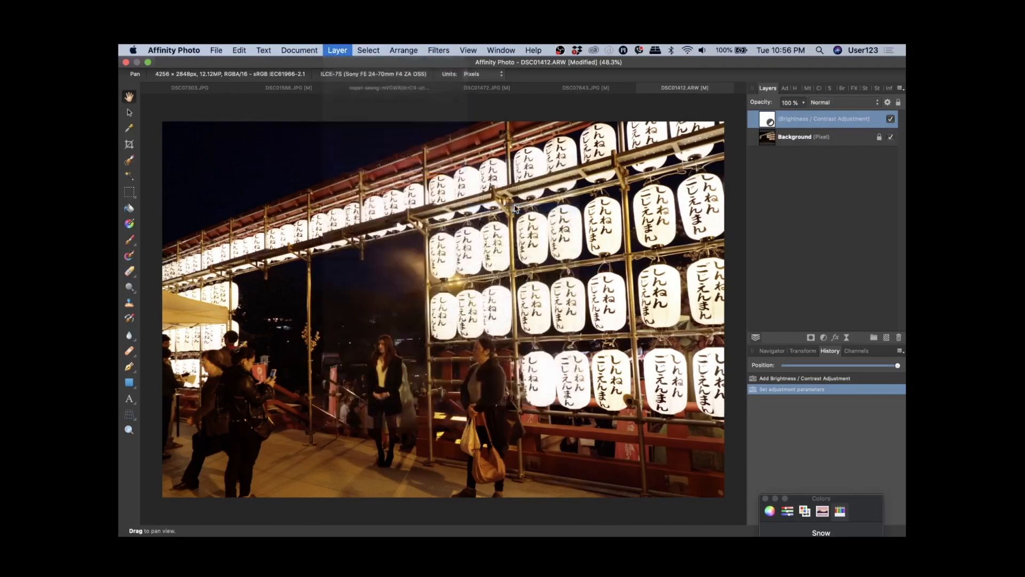
drag(361, 464, 390, 473)
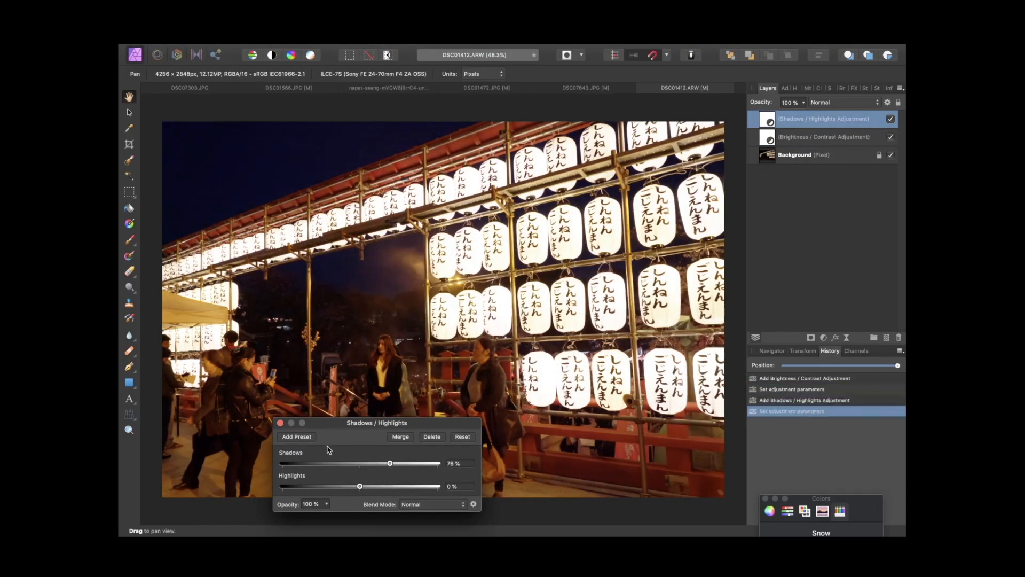
click(280, 423)
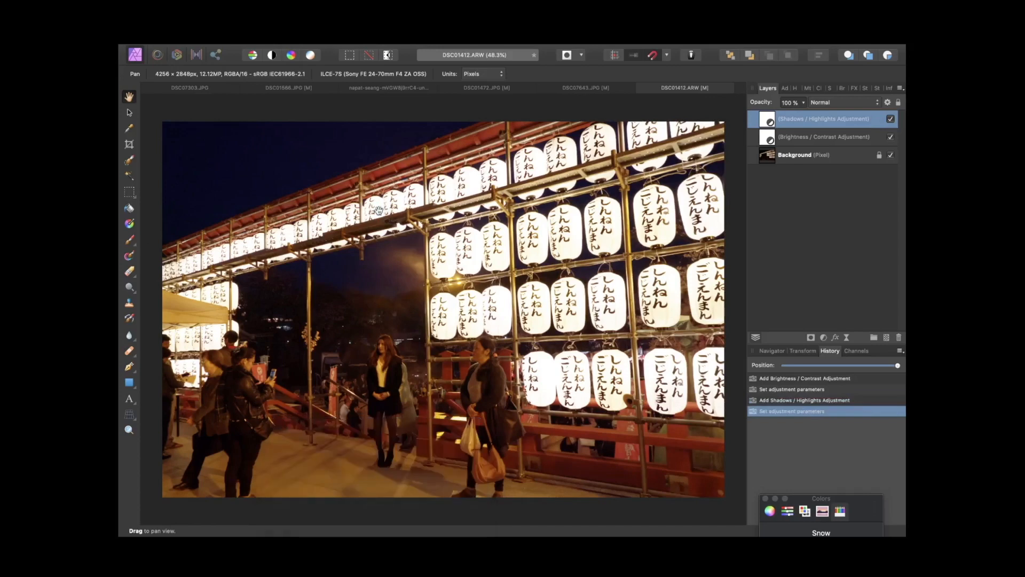
Step: Add an Exposure adjustment layer and set the exposure to 0.909
click(341, 51)
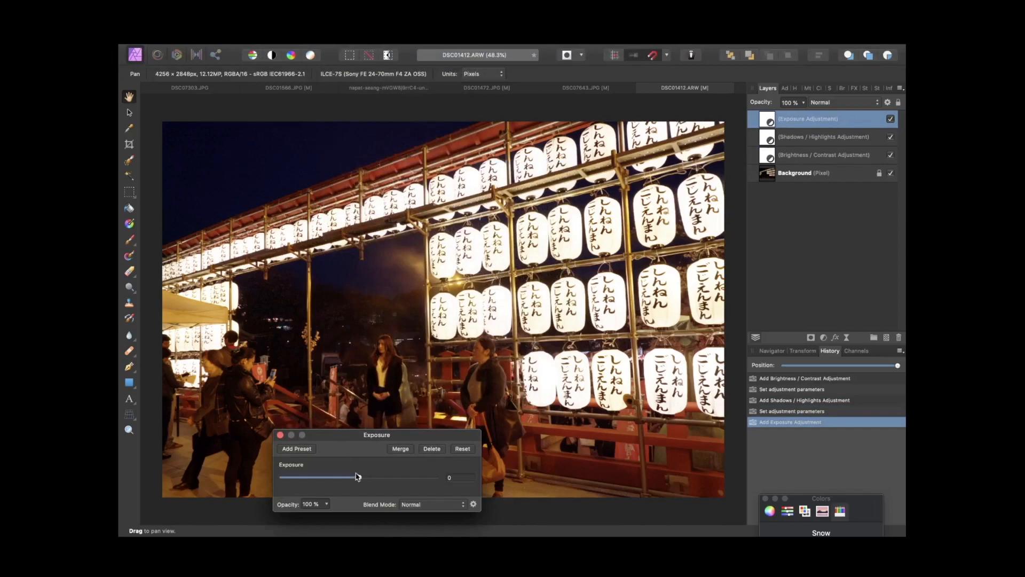
drag(357, 477, 369, 480)
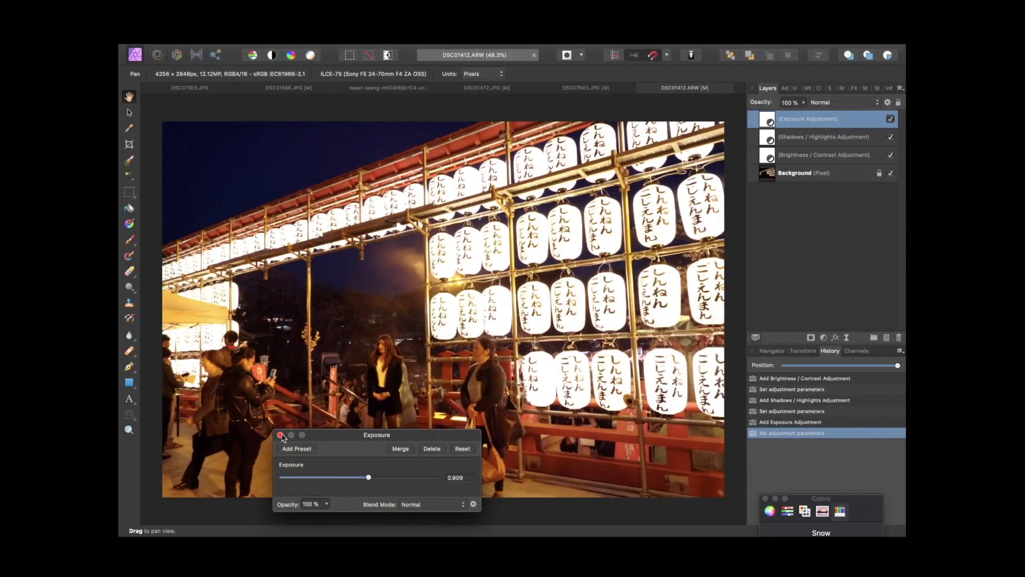
click(280, 435)
Step: Select the Brightness / Contrast layer, toggle it off and on to compare, and enlarge the Paint Brush to about 614 px
click(890, 155)
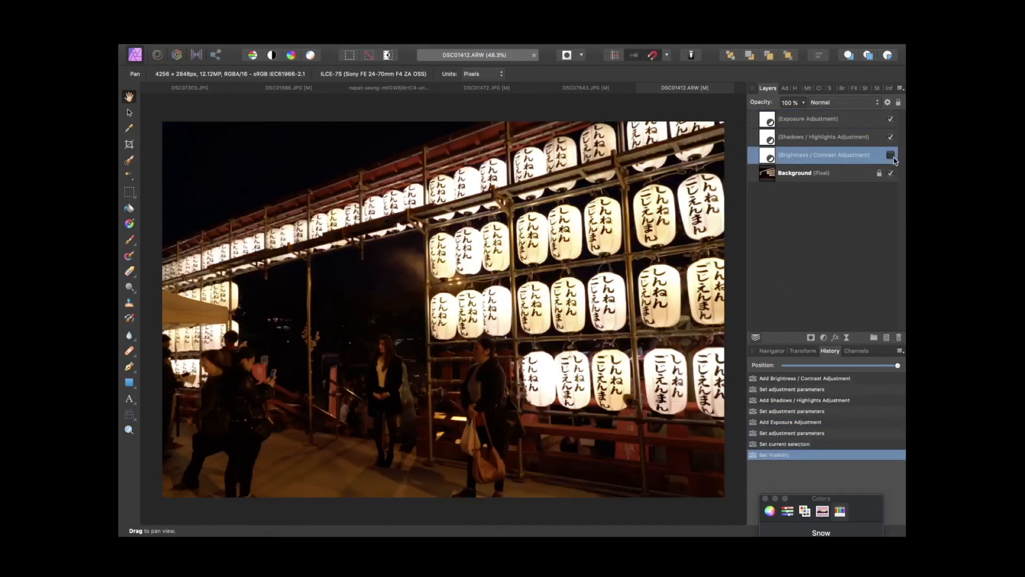
click(890, 155)
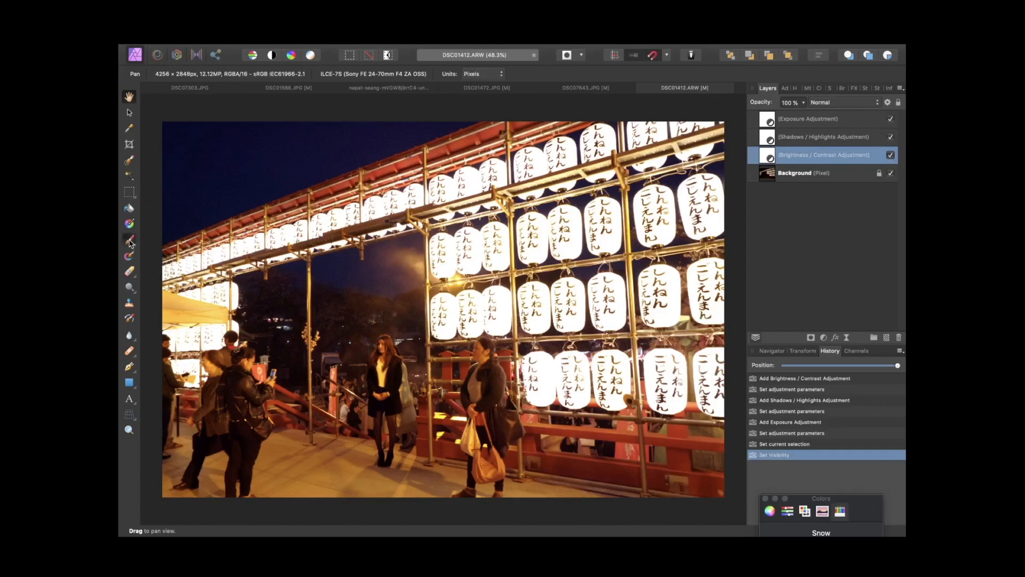
click(129, 243)
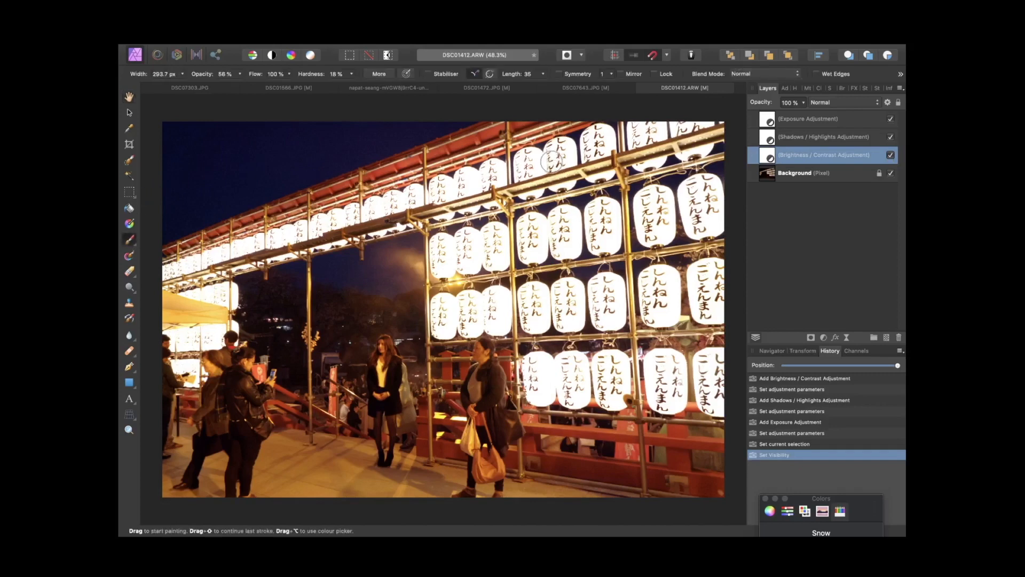
key(bracketright)
key(bracketright)
key(bracketright)
key(bracketright)
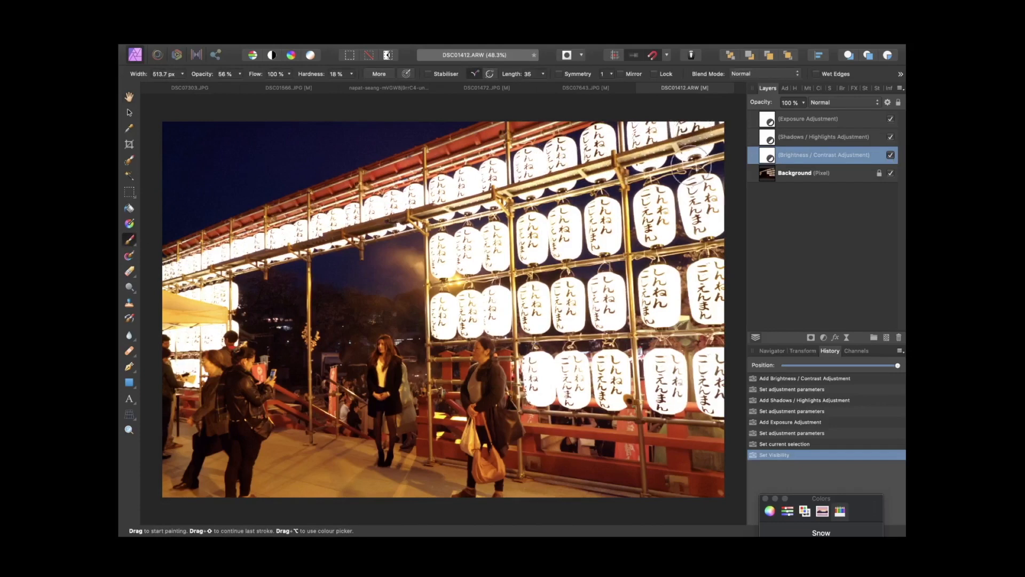
Step: Paint over the bright lanterns on the Brightness / Contrast layer to mask out its brightening there
mouse_move(703, 195)
mouse_down()
mouse_move(675, 141)
mouse_move(681, 132)
mouse_move(670, 131)
mouse_up()
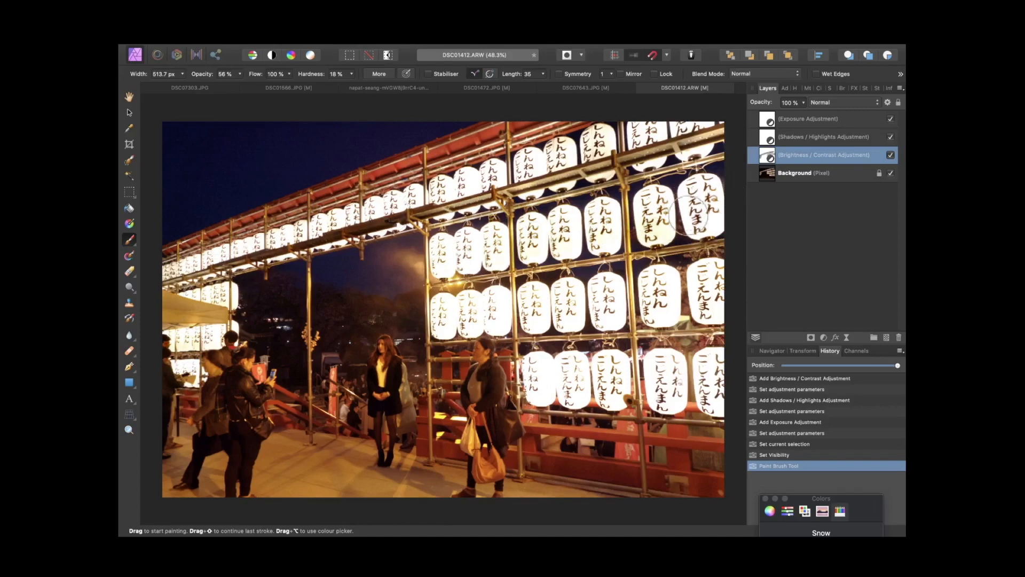
mouse_move(714, 277)
mouse_down()
mouse_move(485, 294)
mouse_move(439, 311)
mouse_move(707, 301)
mouse_move(707, 283)
mouse_move(707, 315)
mouse_move(713, 284)
mouse_move(696, 419)
mouse_move(718, 367)
mouse_move(706, 361)
mouse_move(567, 391)
mouse_move(511, 369)
mouse_move(639, 375)
mouse_move(541, 391)
mouse_move(726, 378)
mouse_move(702, 353)
mouse_move(707, 316)
mouse_move(627, 291)
mouse_move(726, 269)
mouse_move(709, 294)
mouse_move(704, 279)
mouse_move(604, 327)
mouse_move(607, 298)
mouse_move(536, 318)
mouse_up()
click(705, 272)
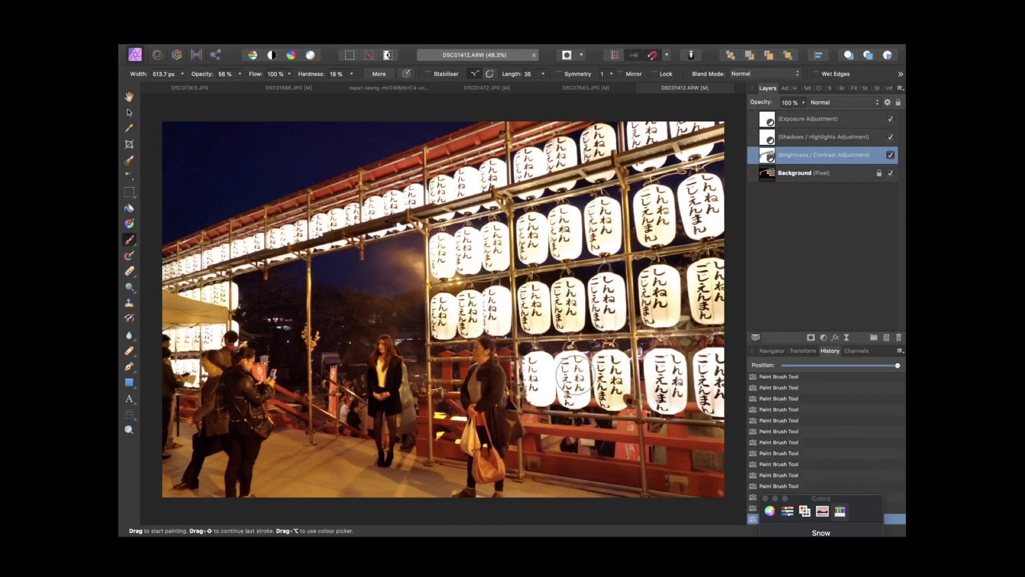
mouse_move(575, 375)
mouse_down()
mouse_move(573, 365)
mouse_move(572, 388)
mouse_move(544, 368)
mouse_up()
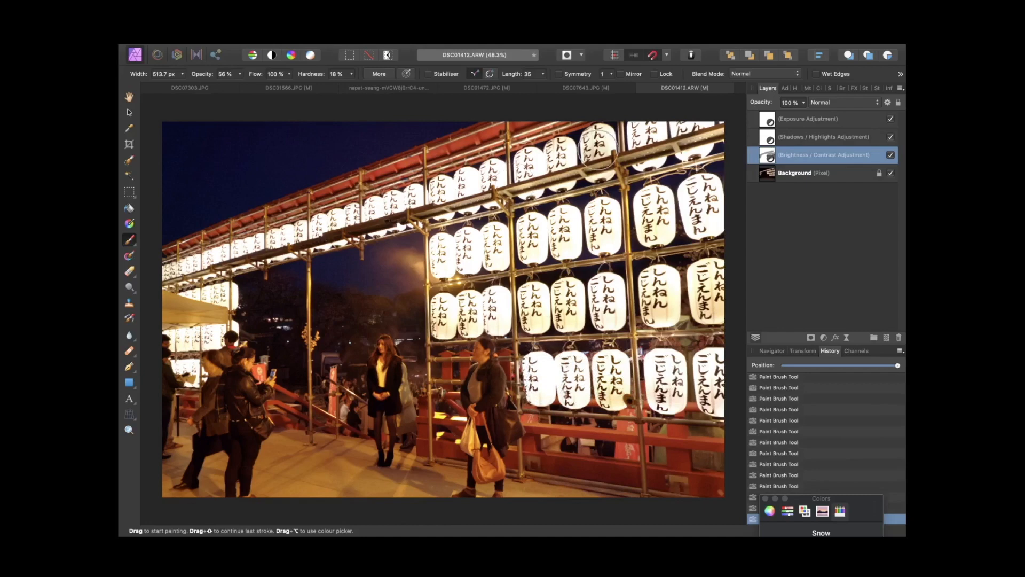
drag(599, 123, 394, 186)
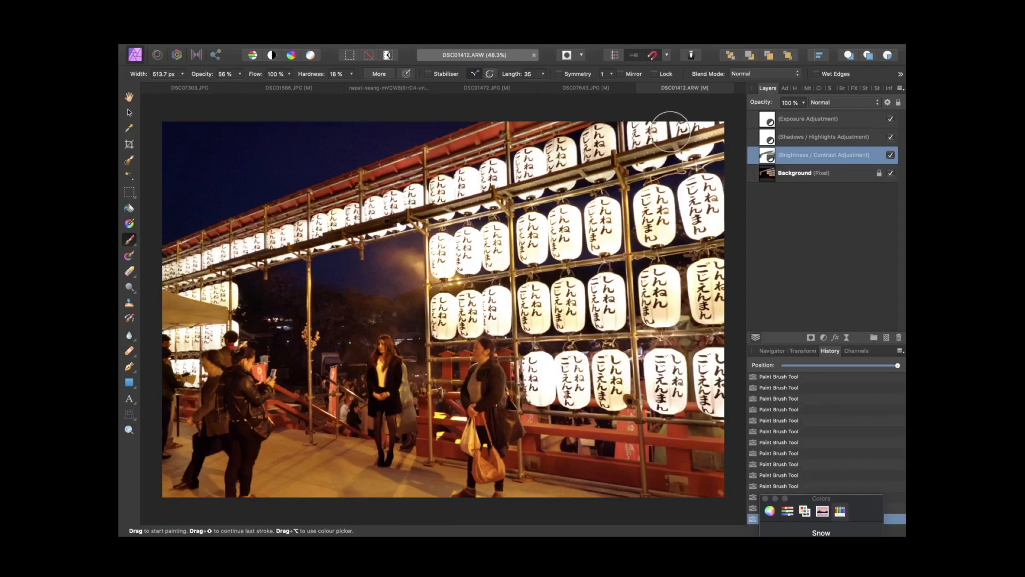
mouse_move(670, 131)
mouse_down()
mouse_move(696, 139)
mouse_move(695, 174)
mouse_up()
Step: Select the Exposure layer after toggling it to compare, and paint over the lanterns to mask out the exposure boost
click(892, 119)
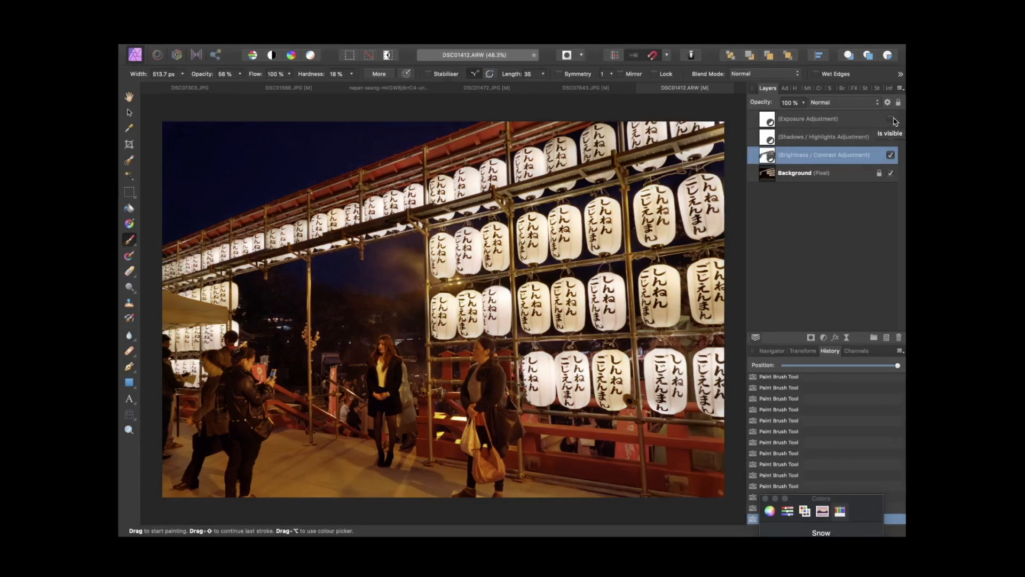
click(891, 119)
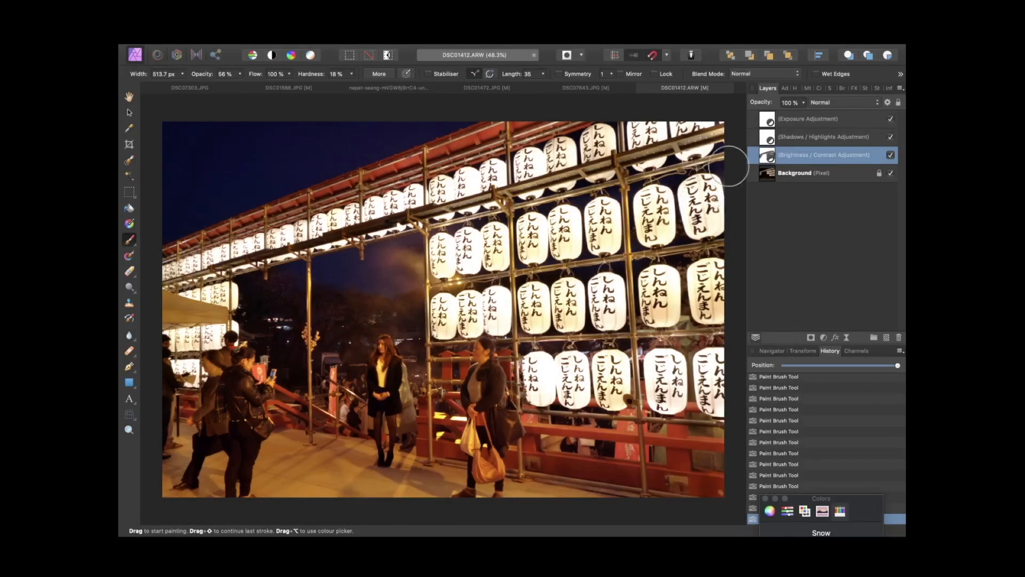
click(791, 118)
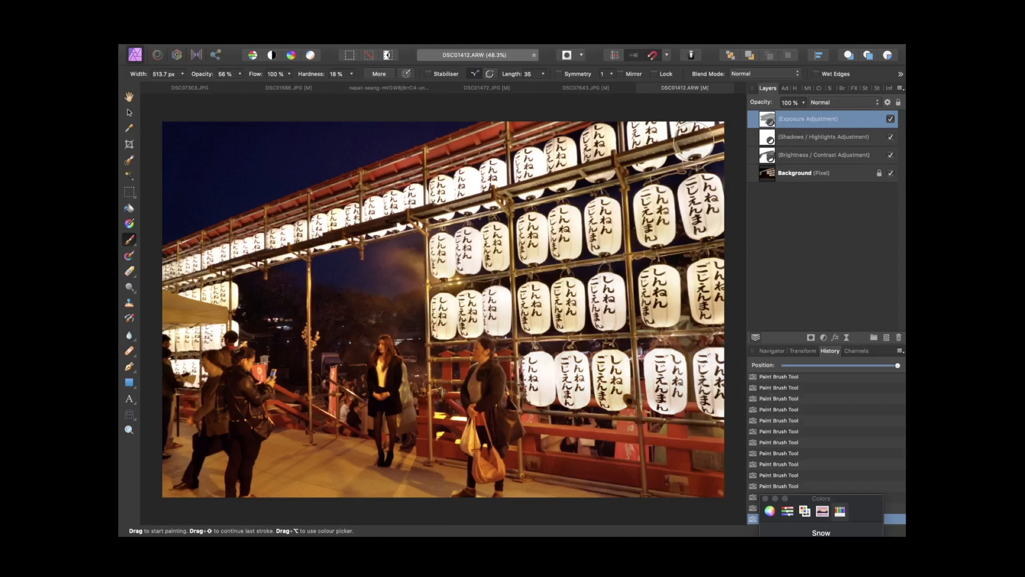
mouse_move(680, 129)
mouse_down()
mouse_move(622, 138)
mouse_move(616, 155)
mouse_move(261, 232)
mouse_move(200, 260)
mouse_move(230, 270)
mouse_up()
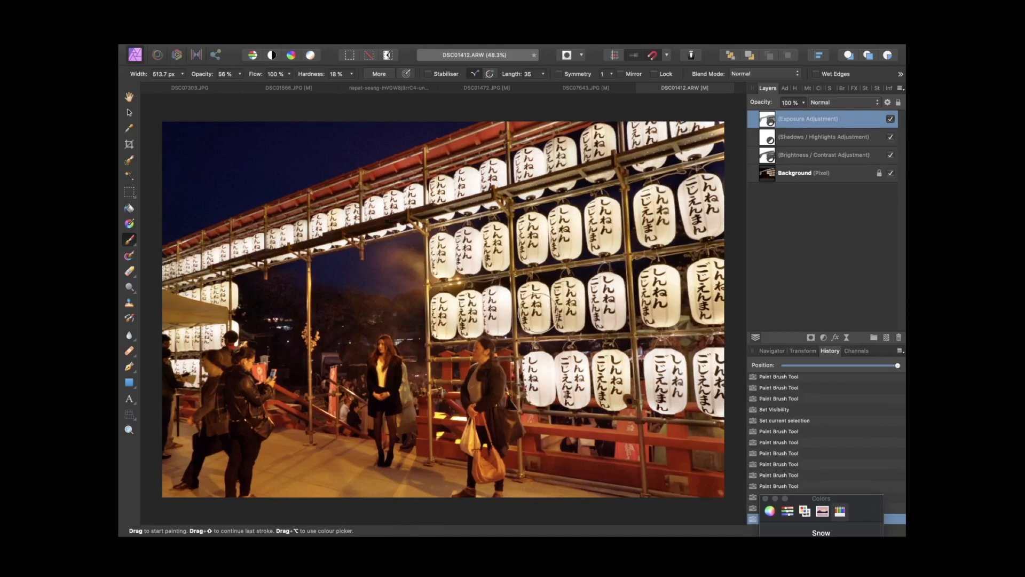
drag(538, 313, 491, 304)
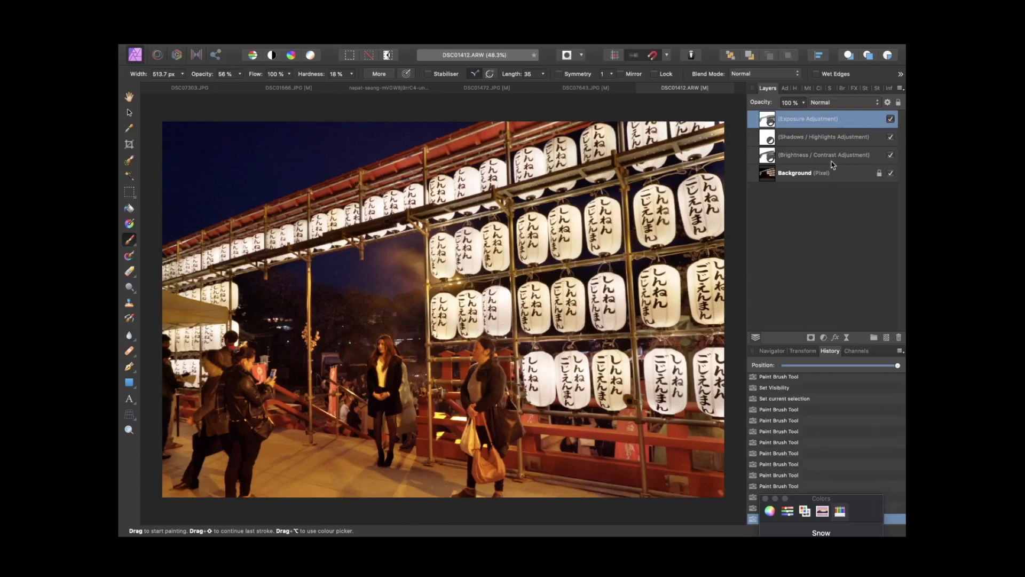
drag(470, 189, 440, 193)
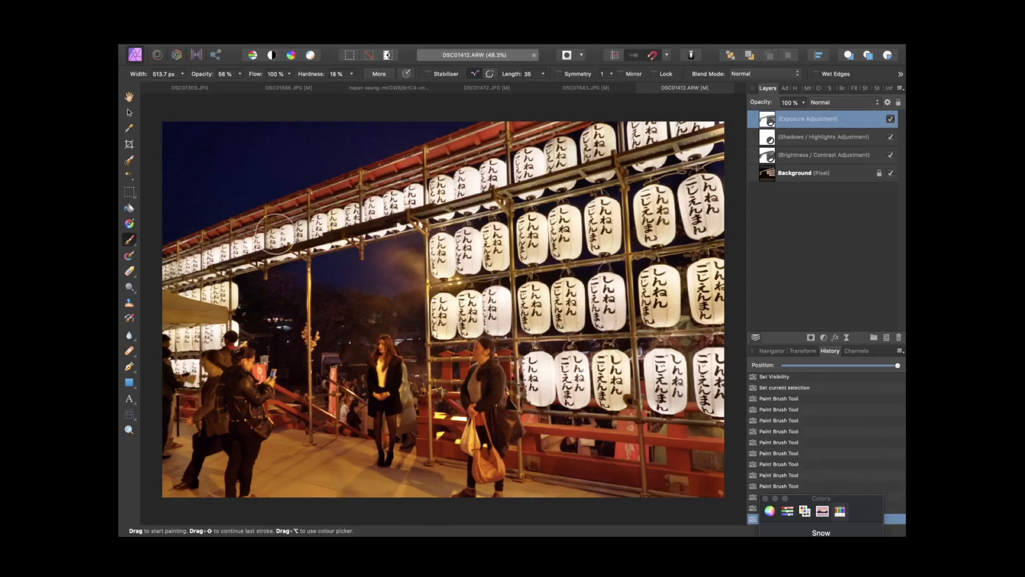
mouse_move(274, 233)
mouse_down()
mouse_move(175, 284)
mouse_move(215, 325)
mouse_up()
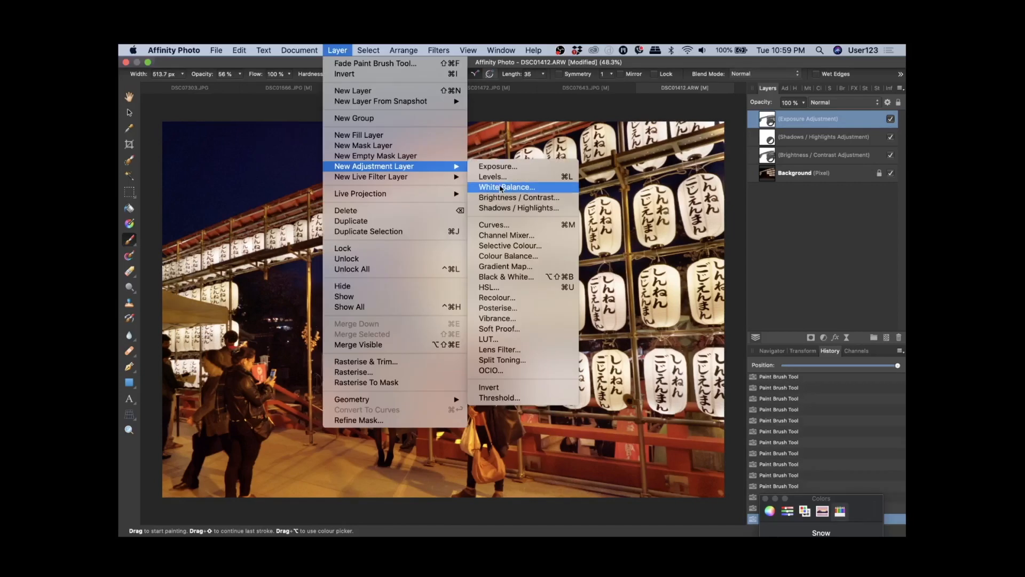
Step: Add a White Balance adjustment layer and lower the white balance slightly toward cooler tones
click(499, 188)
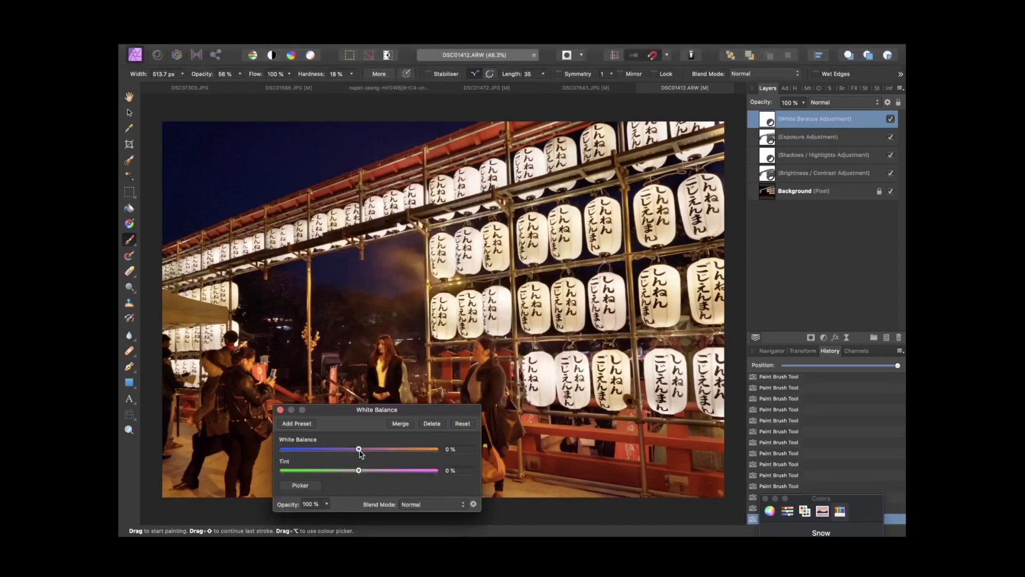
mouse_move(359, 449)
mouse_down()
mouse_move(340, 449)
mouse_move(356, 458)
mouse_move(342, 458)
mouse_up()
click(280, 410)
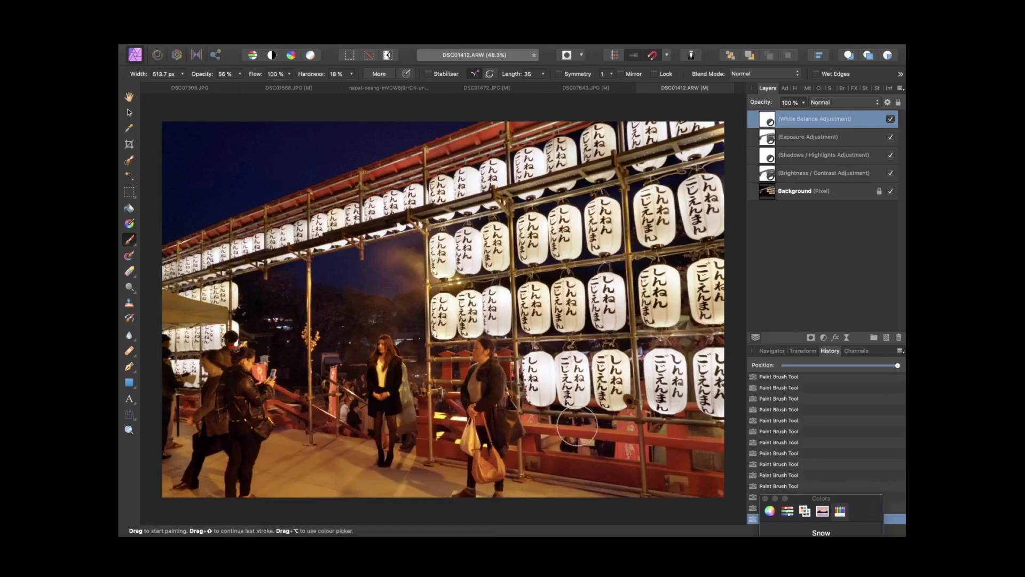
Step: Scrub through the History to compare the image before and after the adjustments
drag(897, 365, 771, 371)
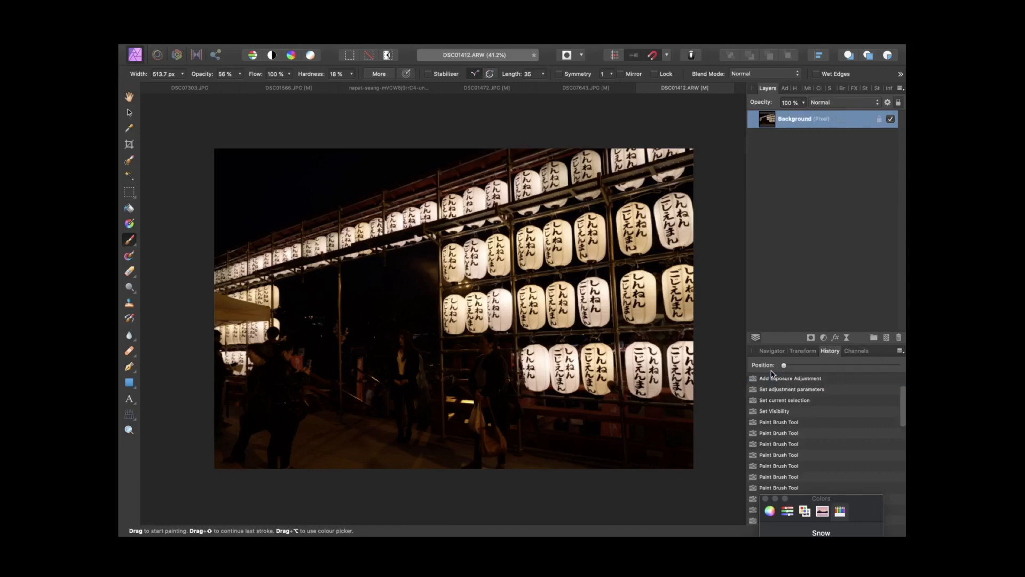
drag(783, 365, 905, 367)
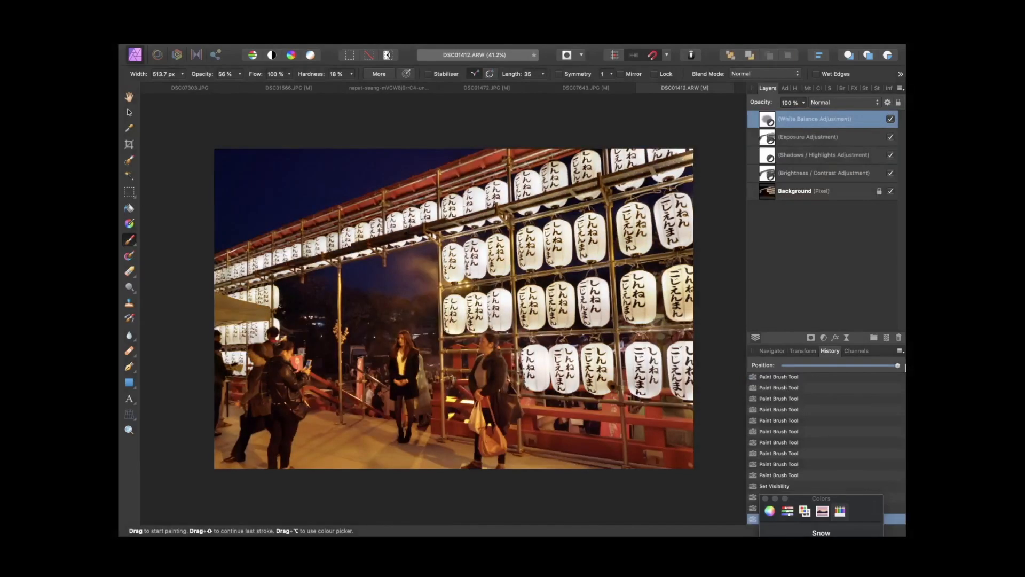
scroll(864, 394, down, 3)
click(856, 379)
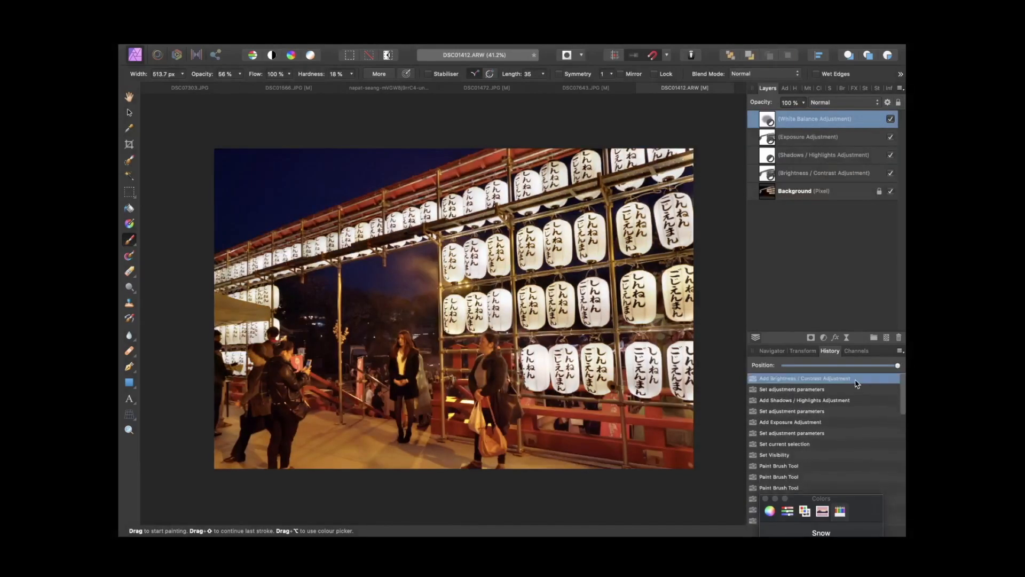
scroll(905, 440, down, 10)
drag(865, 497, 864, 527)
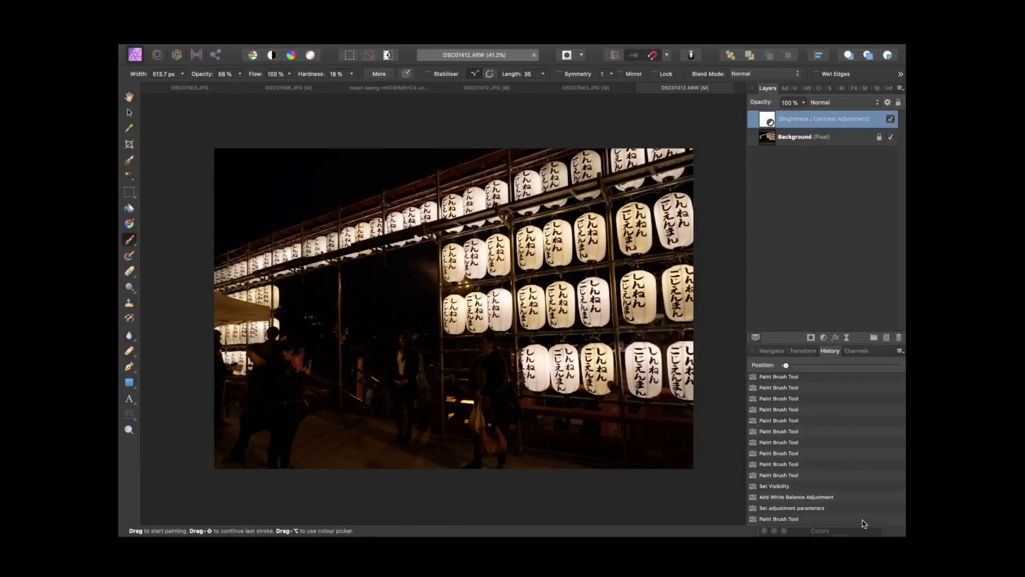
click(863, 519)
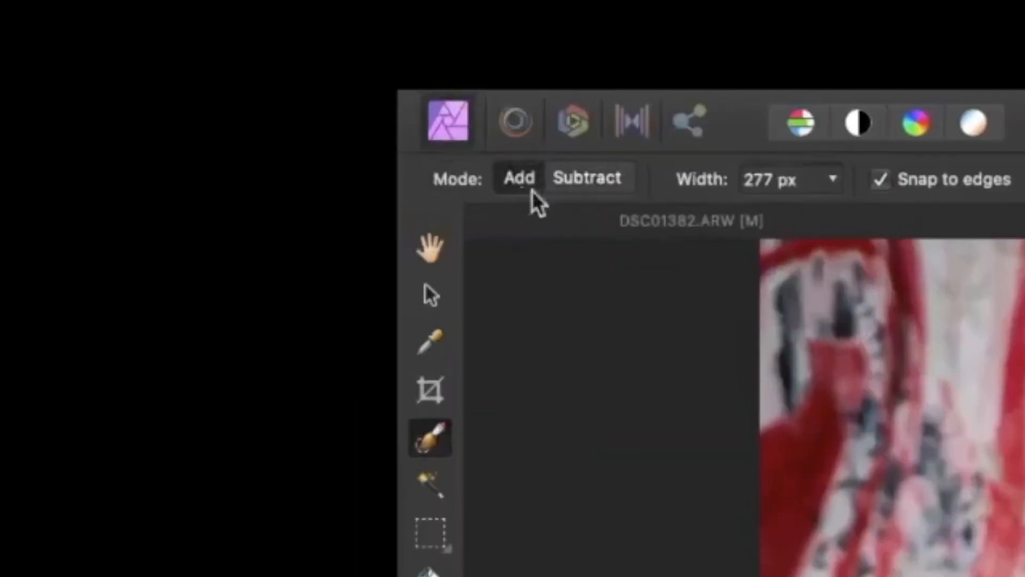
Step: Brush the woman's head, torso and arm into the selection with the Selection Brush in Add mode, reducing the width to 200 px
click(76, 21)
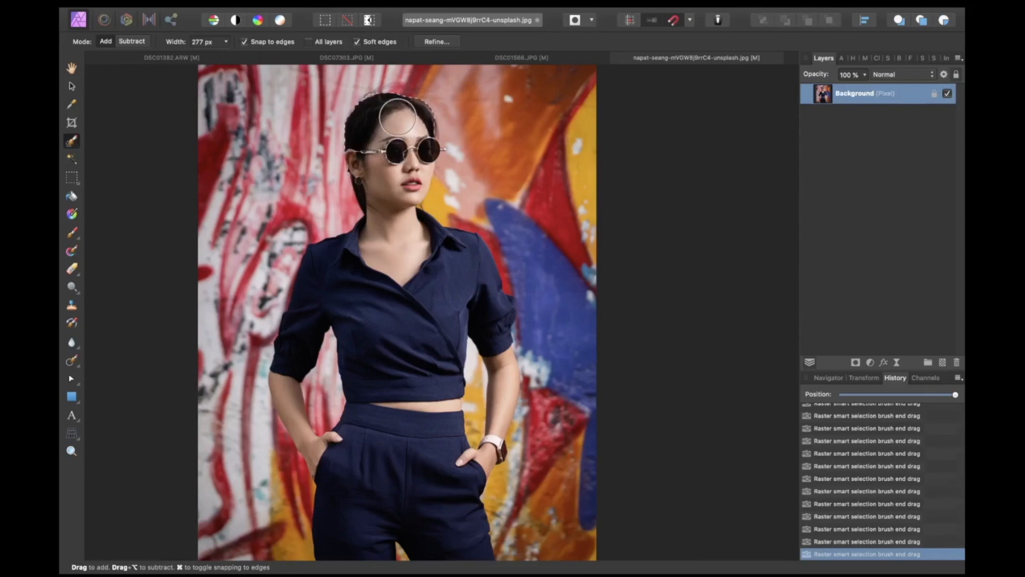
mouse_move(397, 115)
mouse_down()
mouse_move(368, 152)
mouse_move(387, 171)
mouse_move(396, 210)
mouse_up()
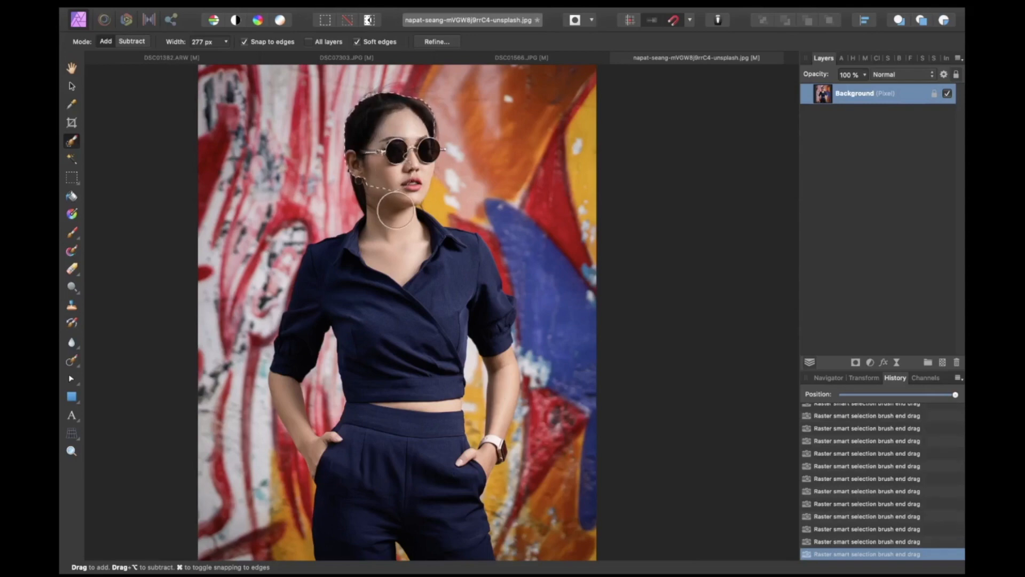
scroll(409, 179, up, 2)
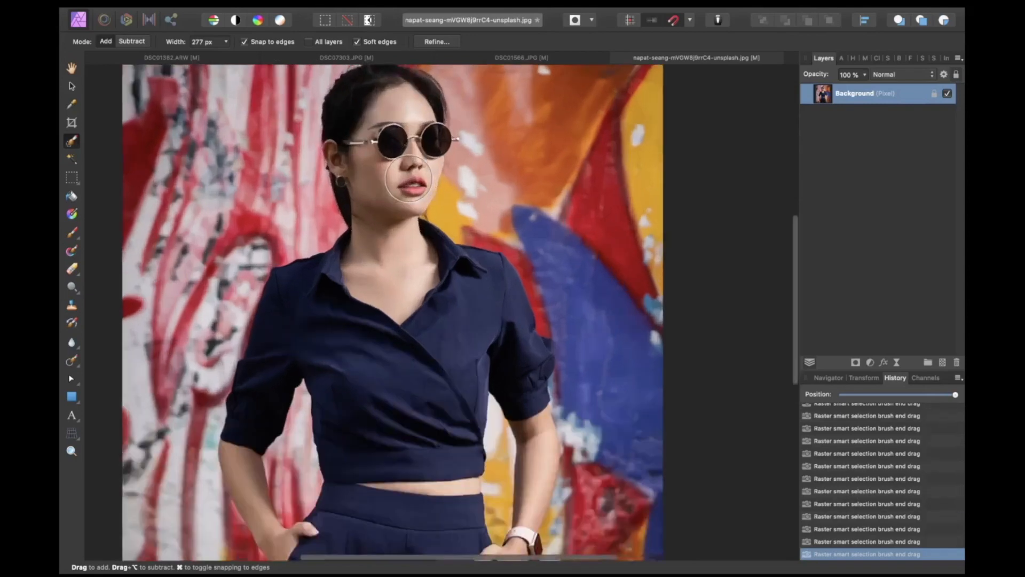
scroll(408, 179, up, 1)
mouse_move(405, 181)
mouse_down()
mouse_move(399, 209)
mouse_move(404, 312)
mouse_move(419, 329)
mouse_move(384, 331)
mouse_up()
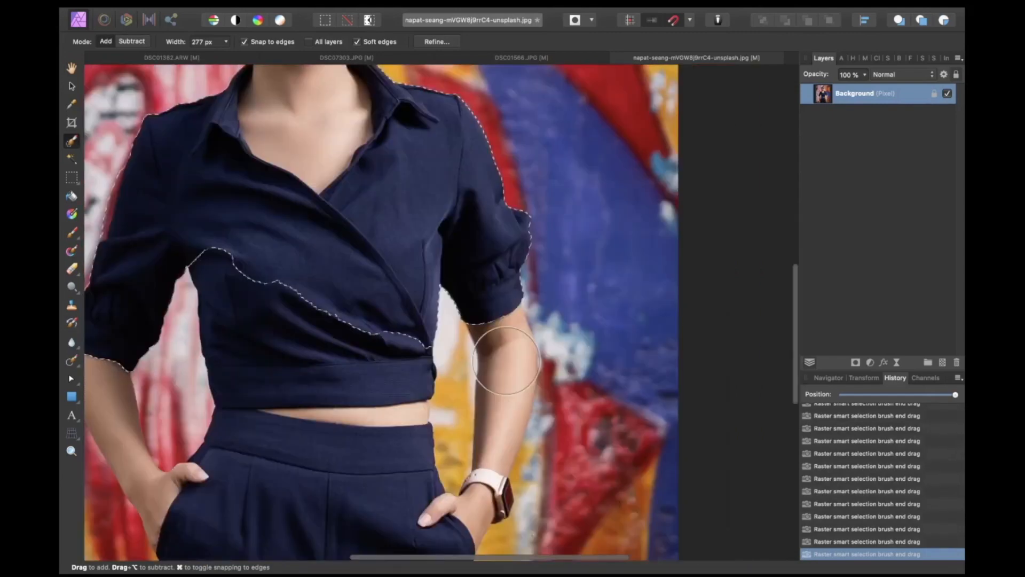
key(bracketleft)
key(bracketleft)
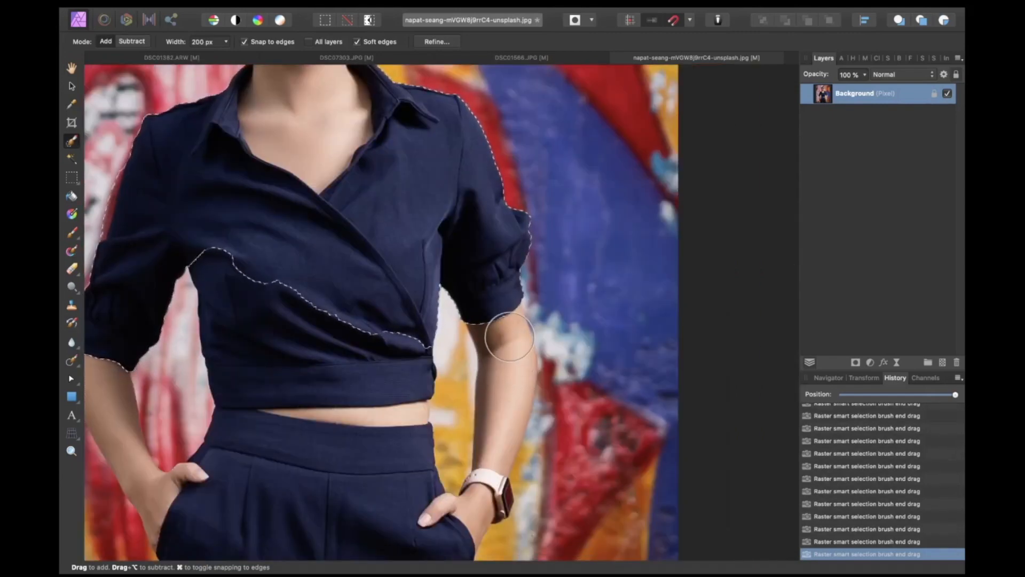
mouse_move(509, 336)
mouse_down()
mouse_move(470, 309)
mouse_move(508, 365)
mouse_move(491, 472)
mouse_move(466, 521)
mouse_up()
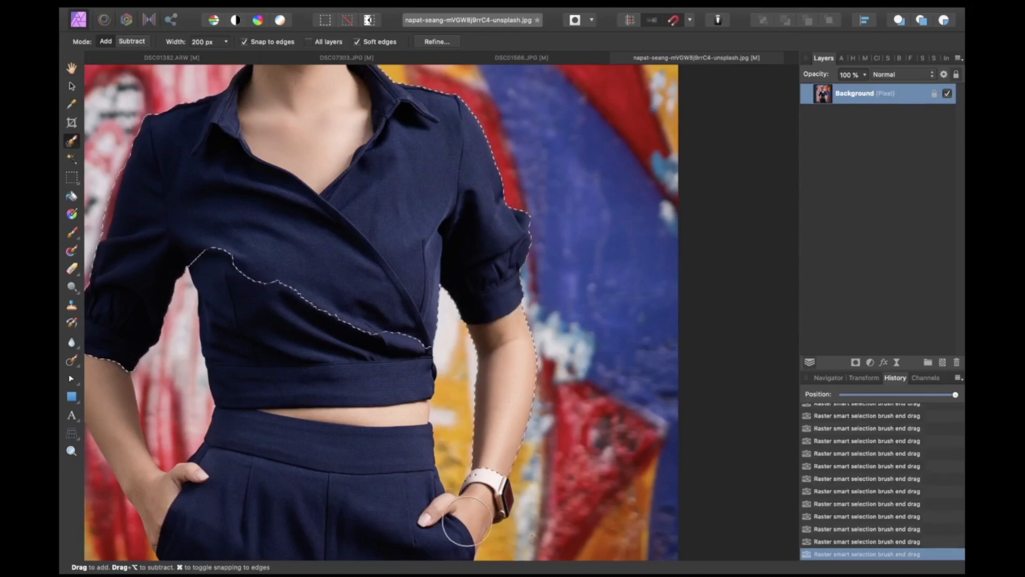
mouse_move(349, 321)
mouse_down()
mouse_move(332, 393)
mouse_move(346, 464)
mouse_up()
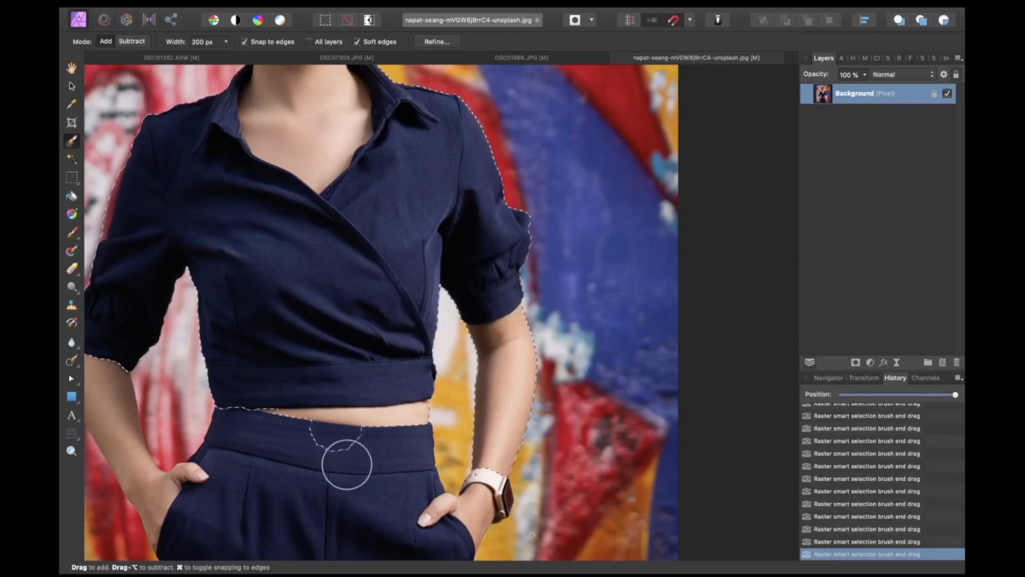
Step: Switch to Subtract mode with a 64 px brush and remove the background between the arm and waist from the selection
scroll(346, 464, down, 3)
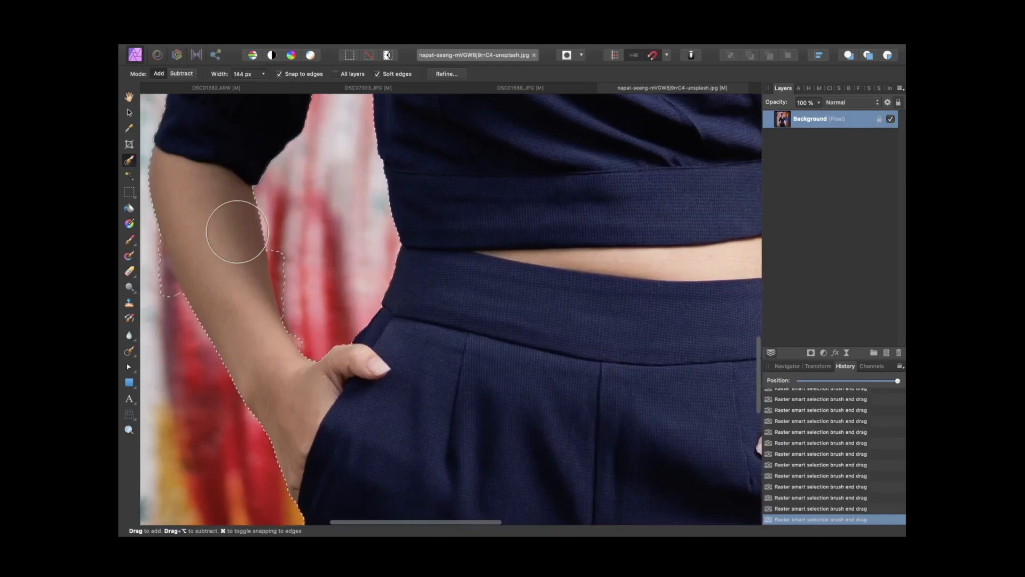
key(bracketleft)
key(bracketleft)
key(bracketleft)
key(bracketleft)
key(bracketleft)
key(bracketleft)
key(bracketleft)
key(bracketleft)
key(bracketleft)
click(181, 74)
drag(285, 248, 289, 288)
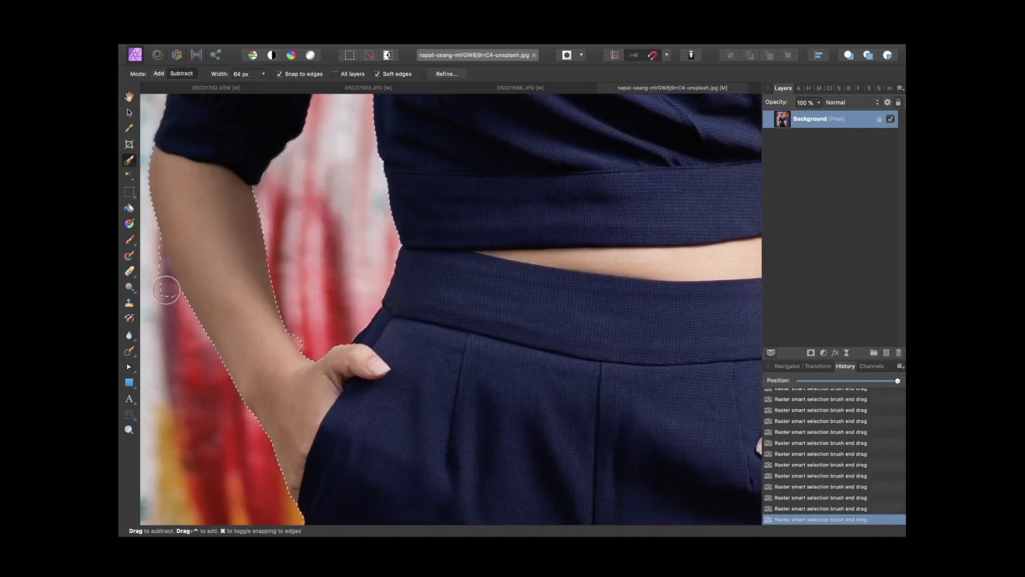
drag(166, 290, 160, 270)
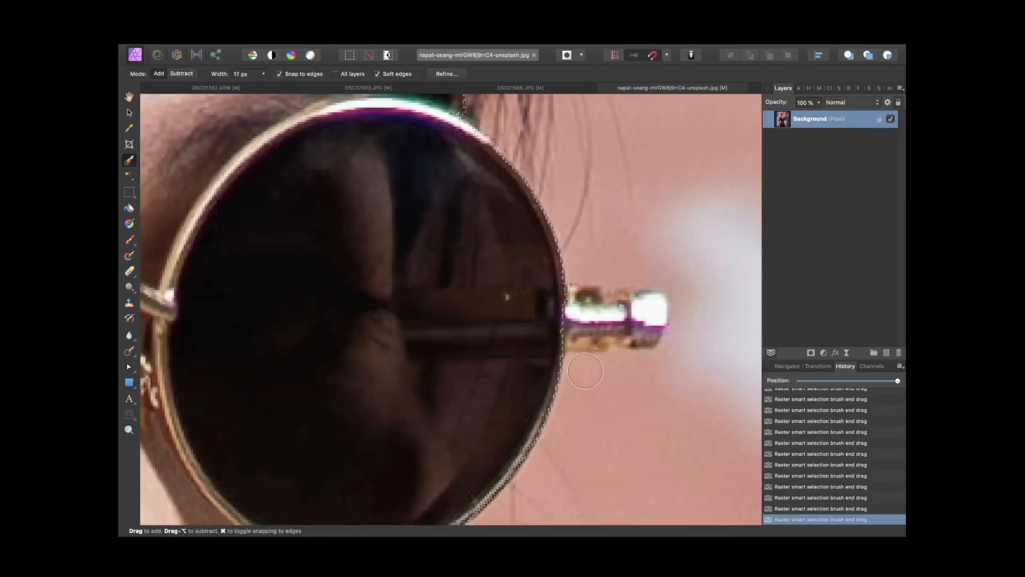
Step: Add the sunglasses' temple arm to the selection using a smaller brush
key(bracketleft)
mouse_move(642, 316)
mouse_down()
mouse_move(599, 325)
mouse_move(617, 326)
mouse_move(575, 312)
mouse_up()
Step: Open Refine Selection and paint over the stray hair strands with a 31 px matte brush, then apply the refinement
scroll(498, 280, up, 2)
scroll(498, 279, left, 2)
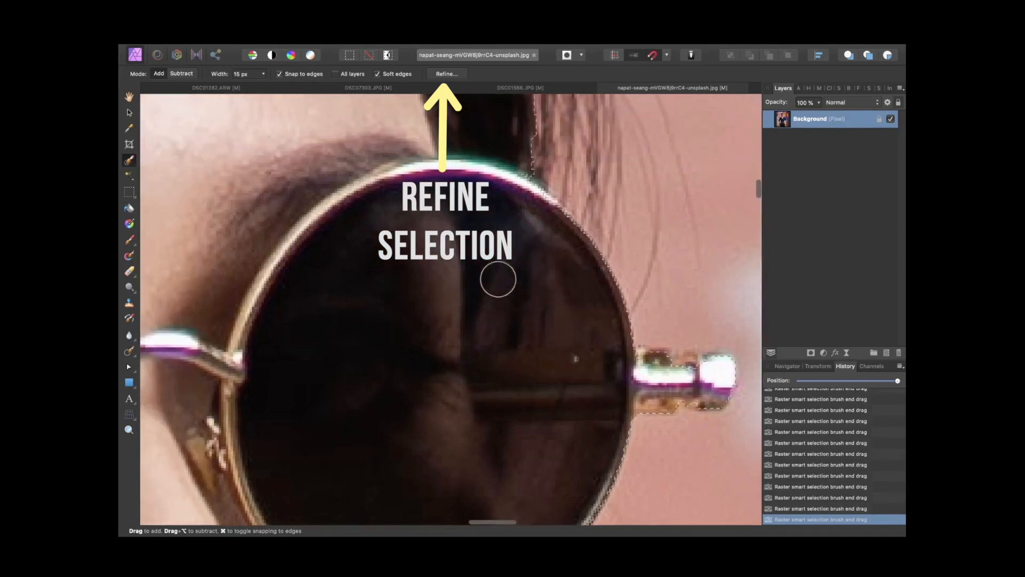
scroll(497, 279, down, 3)
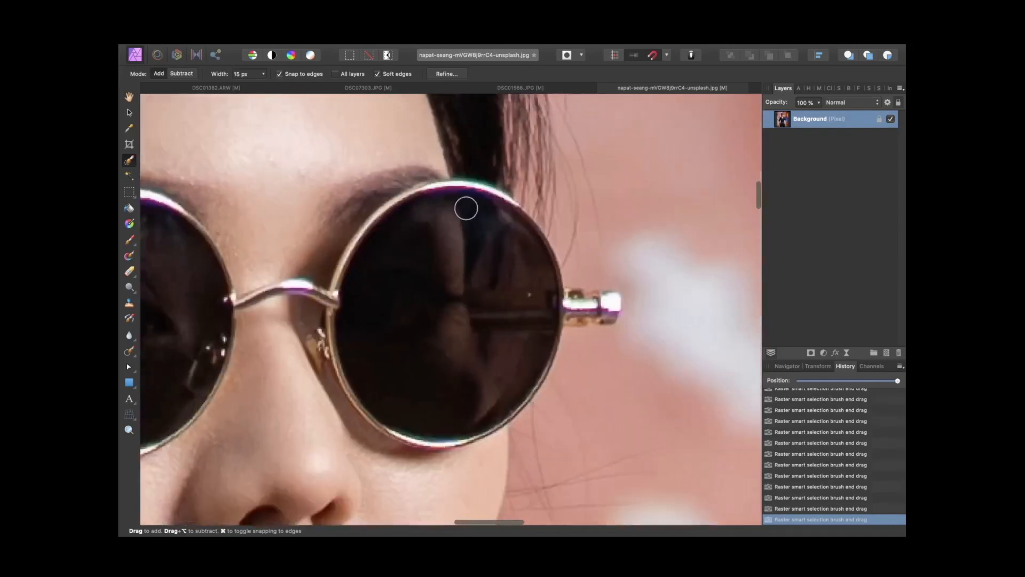
scroll(466, 208, down, 2)
scroll(516, 209, left, 6)
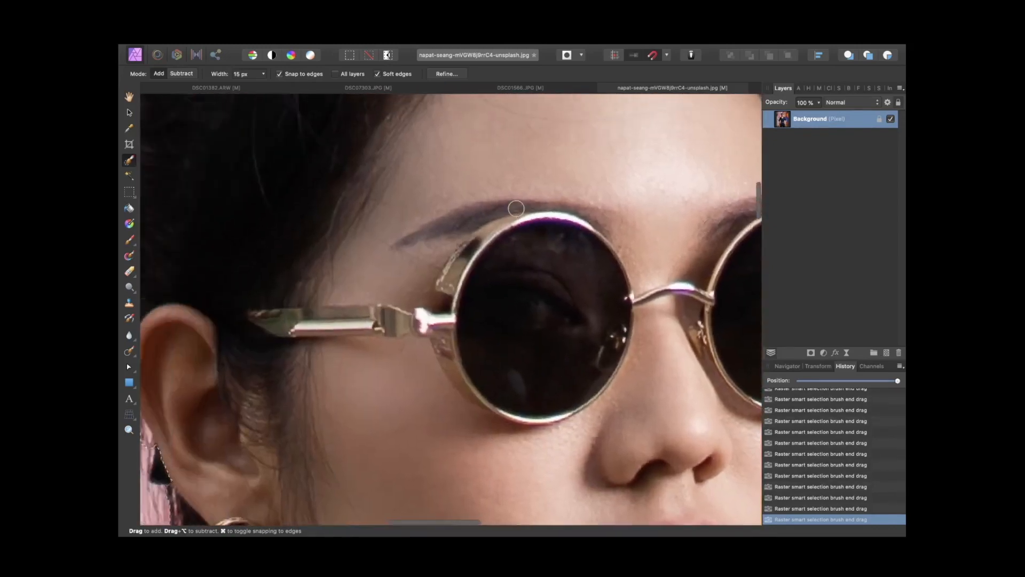
scroll(516, 208, up, 5)
scroll(516, 208, up, 3)
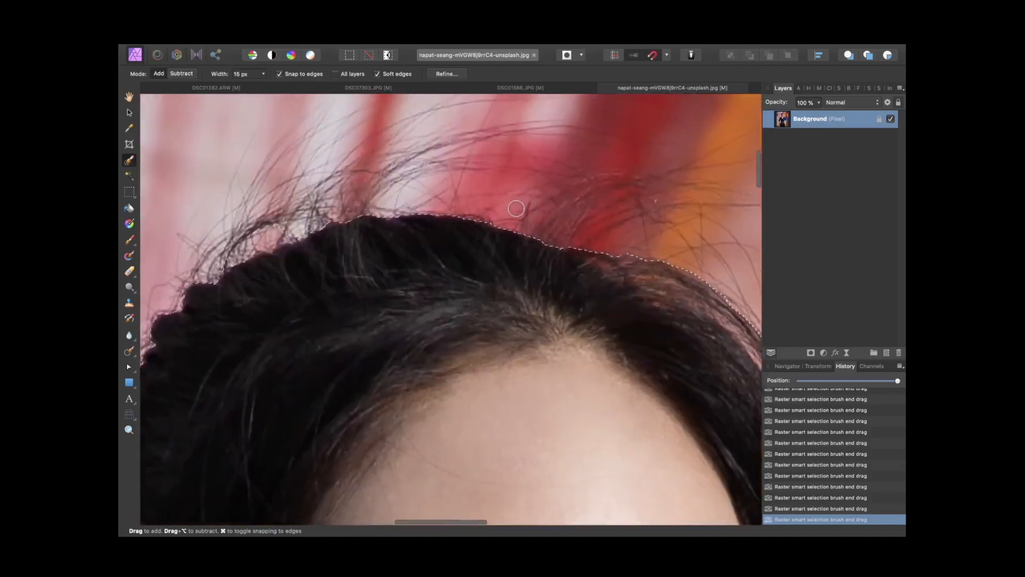
click(446, 73)
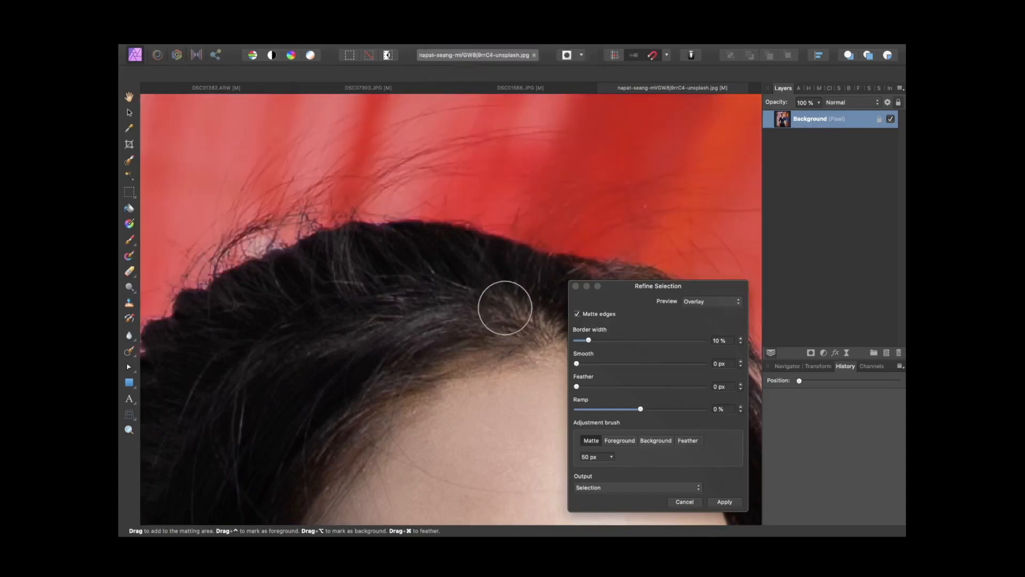
scroll(505, 308, up, 2)
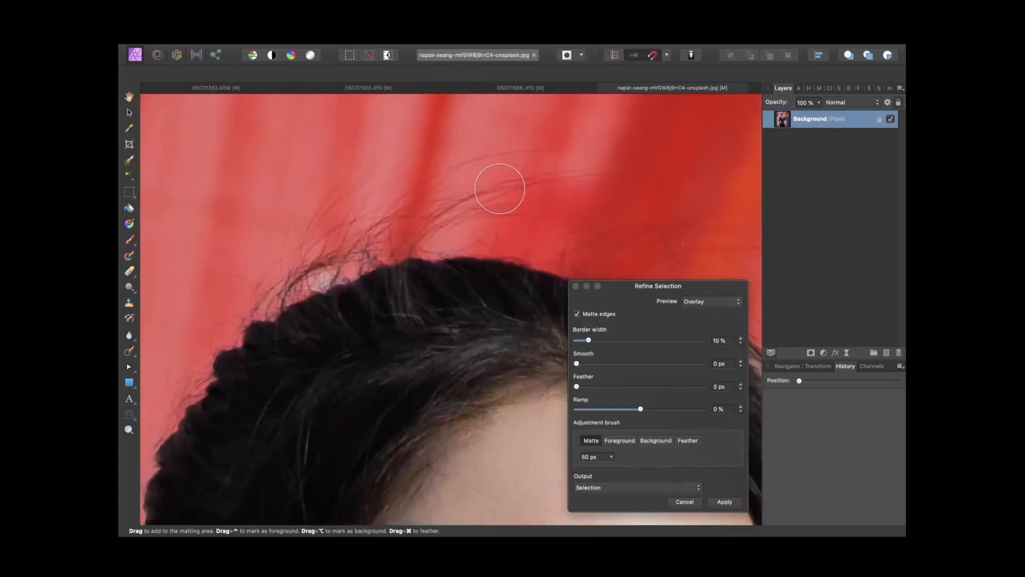
key(bracketleft)
key(bracketleft)
mouse_move(567, 173)
mouse_down()
mouse_move(472, 191)
mouse_move(427, 228)
mouse_move(434, 222)
mouse_move(391, 230)
mouse_move(306, 280)
mouse_move(374, 181)
mouse_up()
mouse_move(391, 241)
mouse_down()
mouse_move(303, 283)
mouse_move(208, 374)
mouse_move(155, 453)
mouse_move(140, 505)
mouse_up()
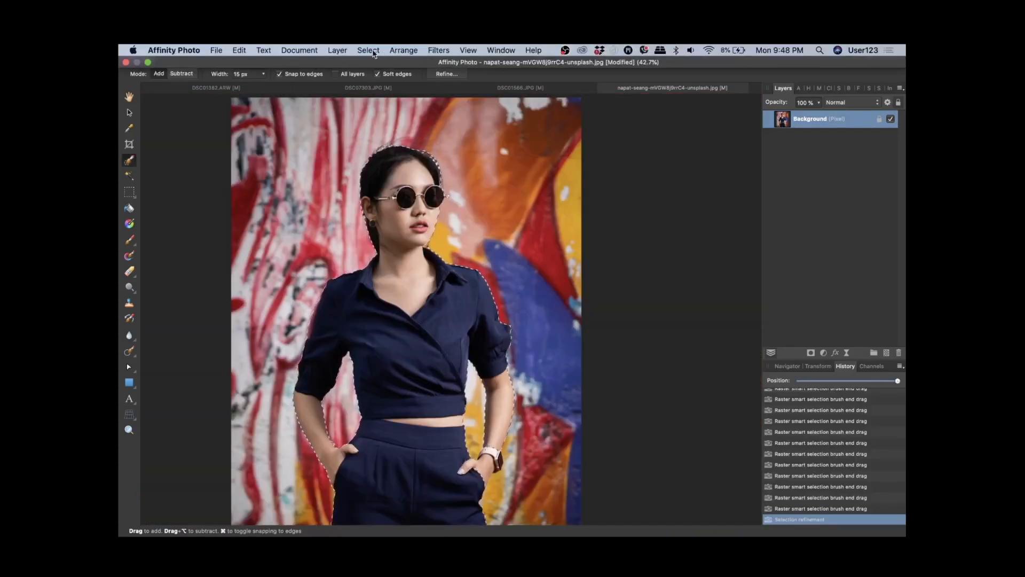
Step: Invert the pixel selection so the background is selected
click(372, 51)
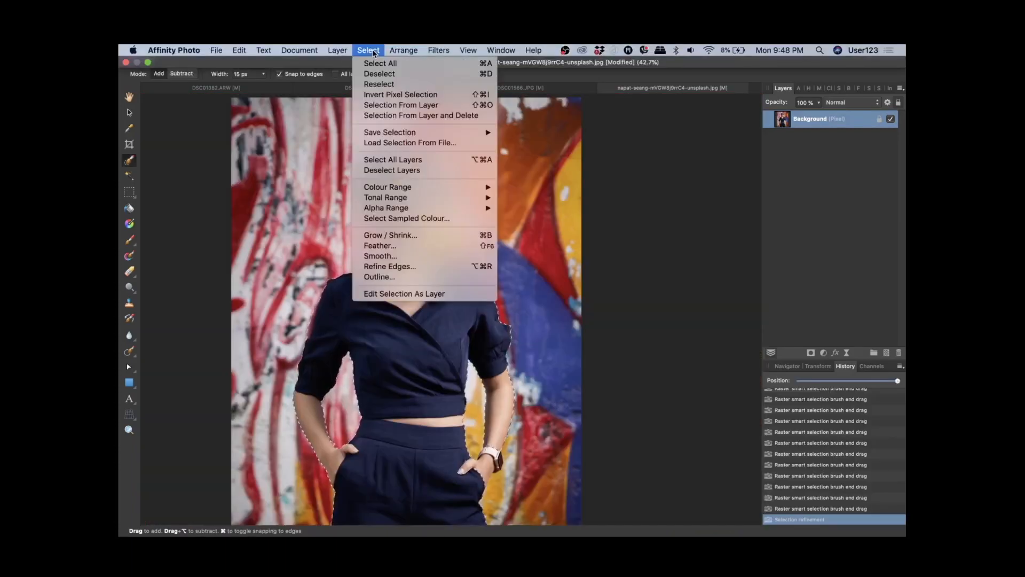
click(382, 96)
Step: Apply a Gaussian Blur with a 35 px radius to the selected background
click(438, 51)
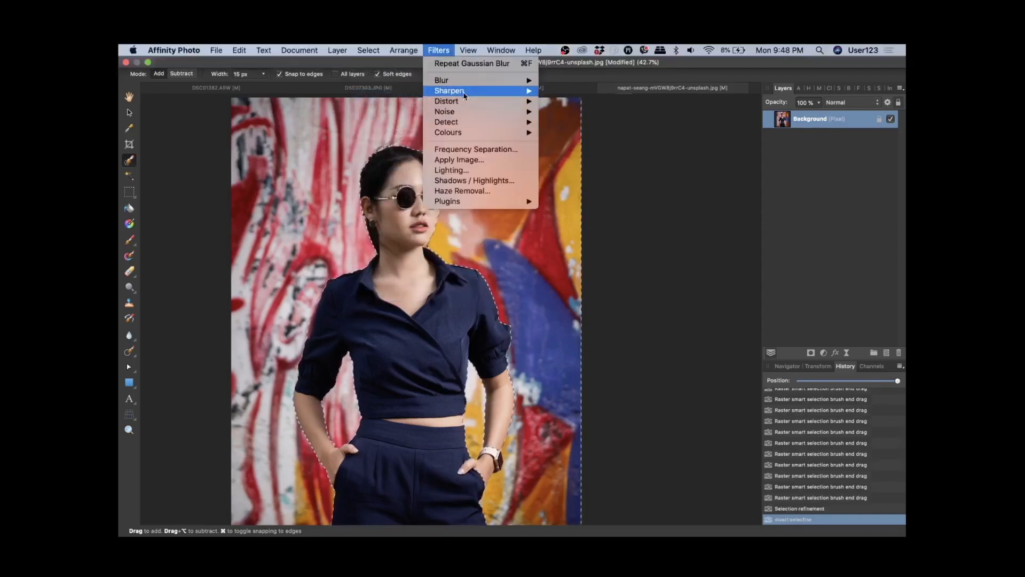
mouse_move(464, 81)
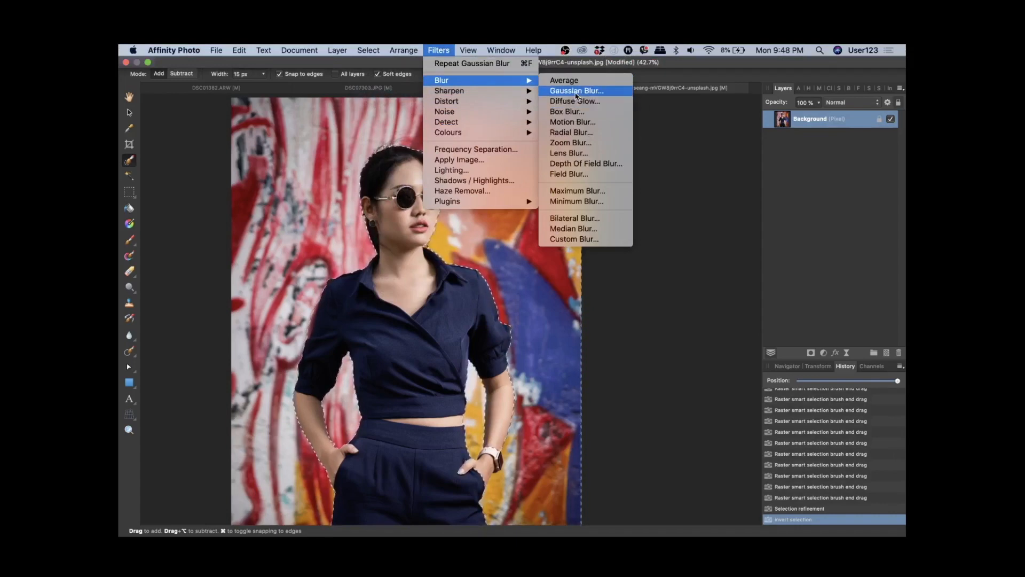
click(576, 91)
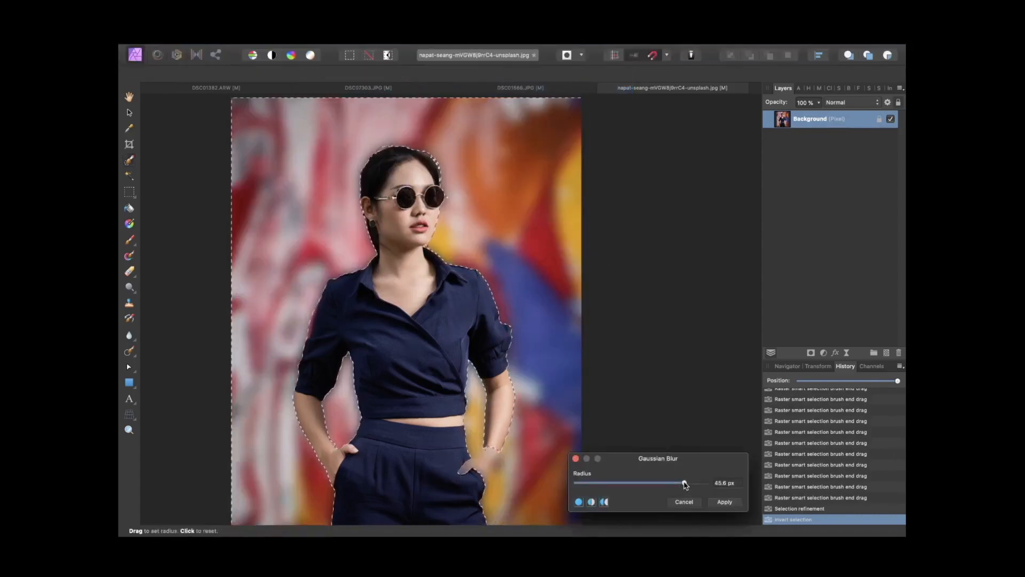
mouse_move(685, 483)
mouse_down()
mouse_move(629, 484)
mouse_move(670, 483)
mouse_up()
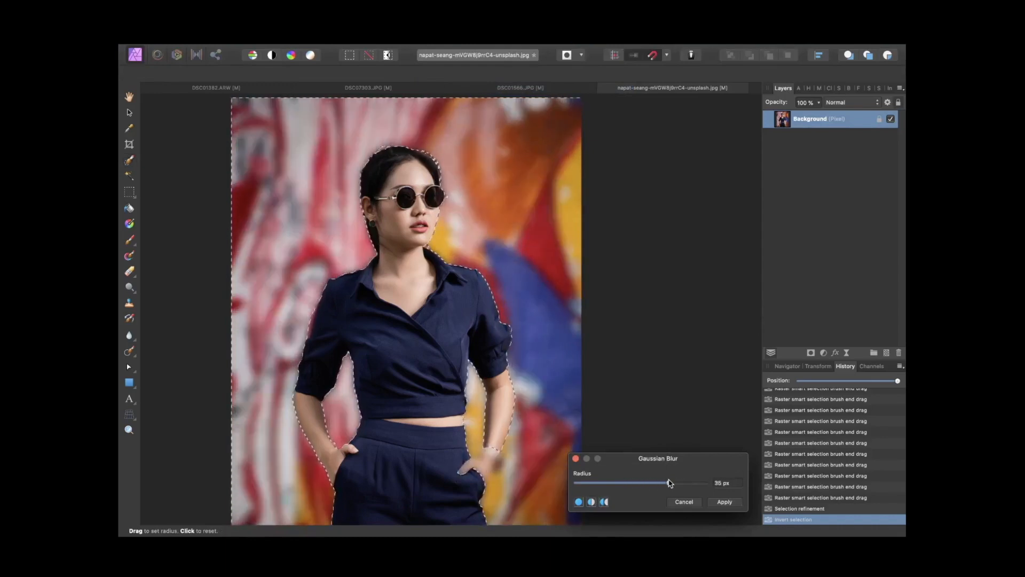
click(721, 501)
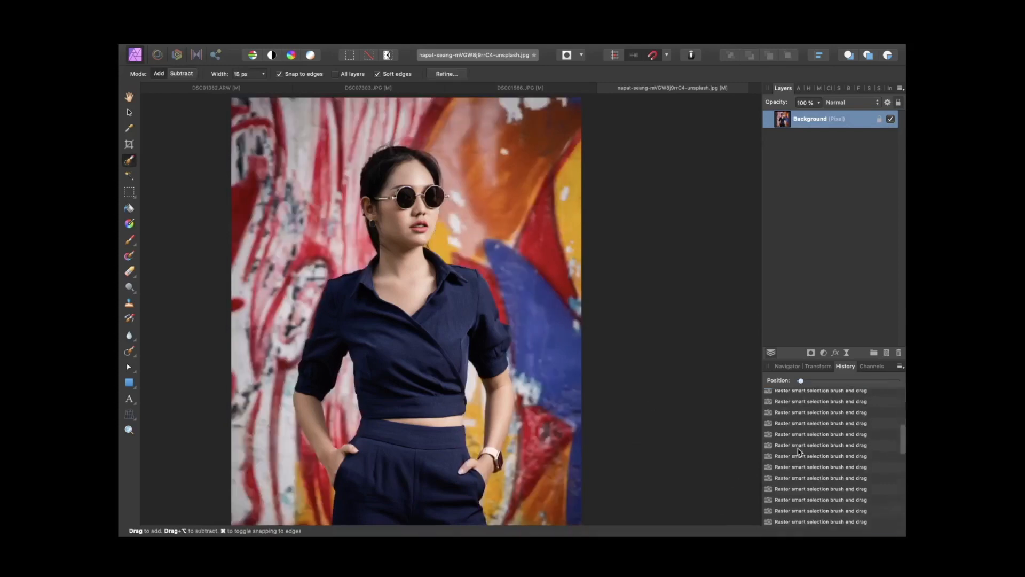
Step: Deselect to view the blurred background result
scroll(798, 450, down, 10)
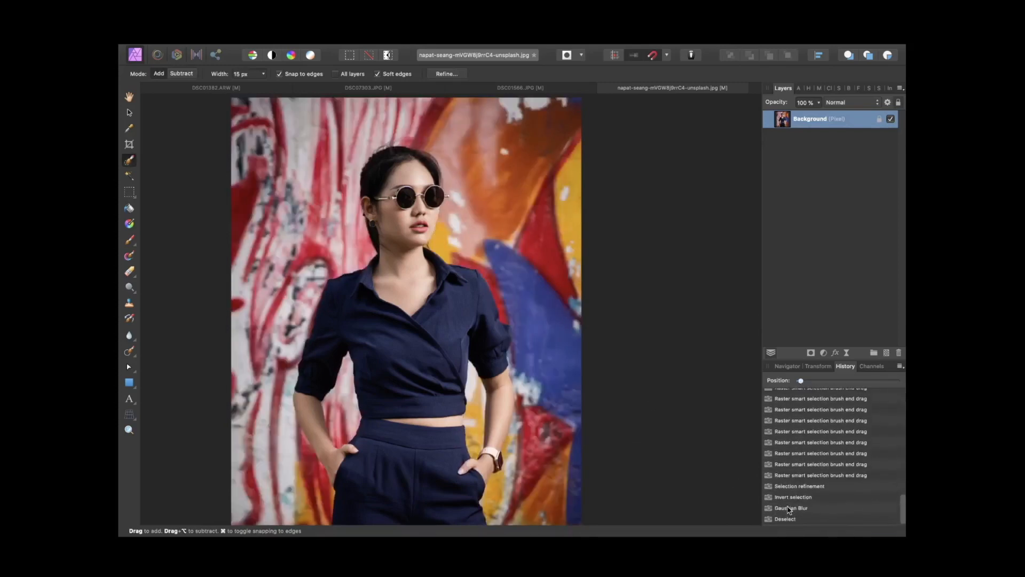
click(788, 519)
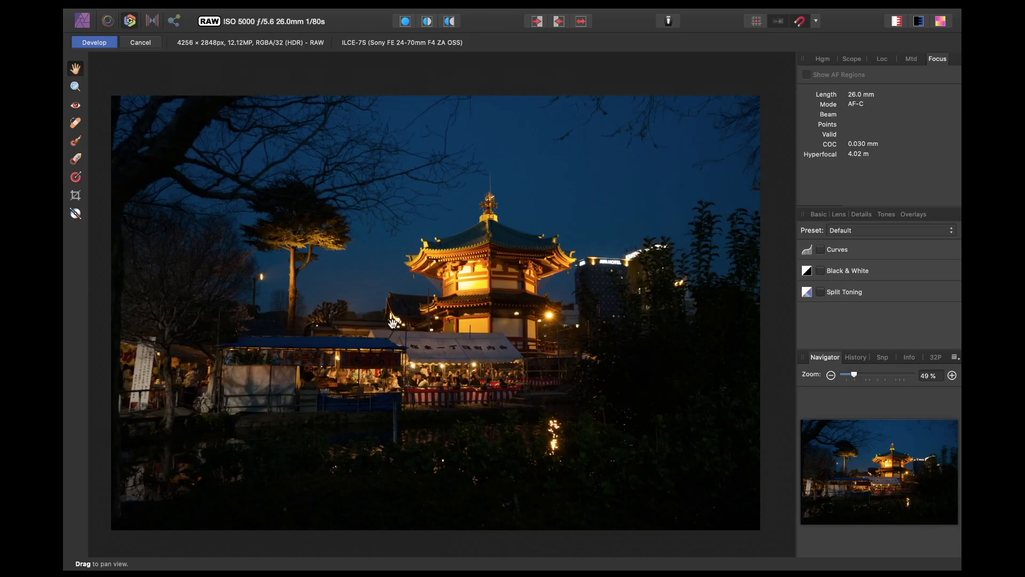
Step: In the Develop persona, check the histogram and raise the RAW photo's Exposure to 0.584
mouse_move(491, 17)
click(829, 63)
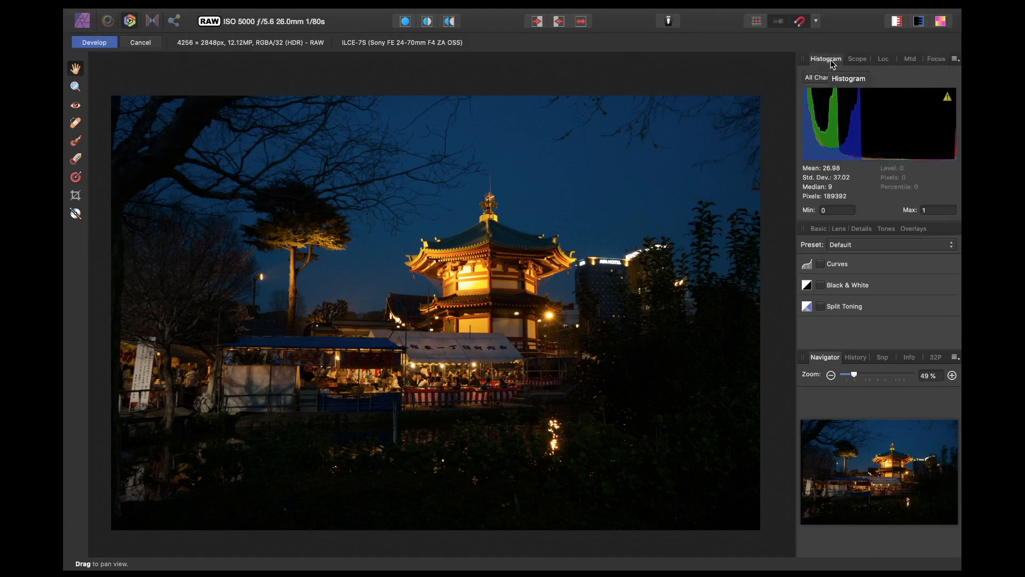
click(820, 214)
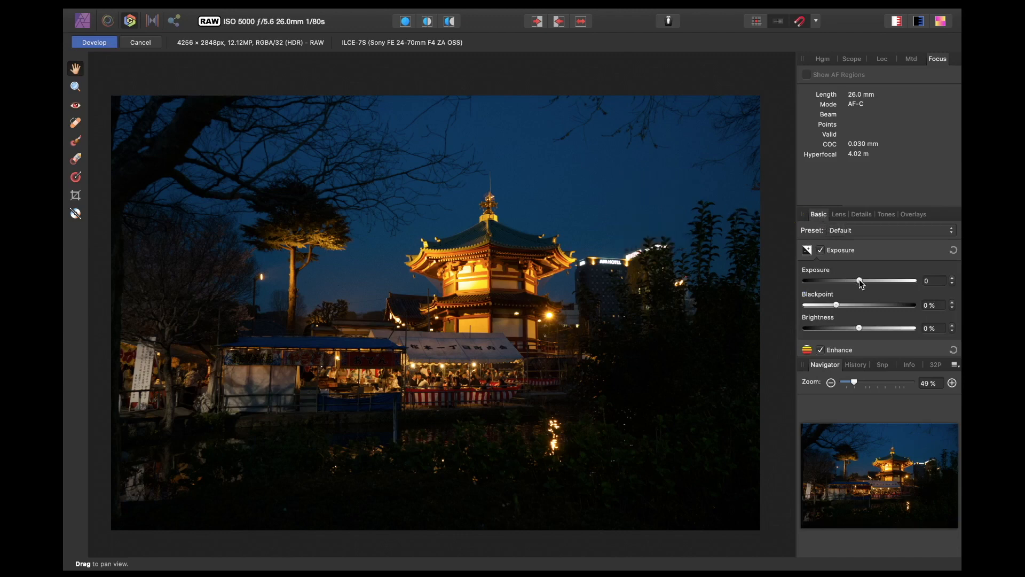
scroll(860, 279, down, 5)
scroll(859, 280, up, 5)
drag(859, 281, 866, 281)
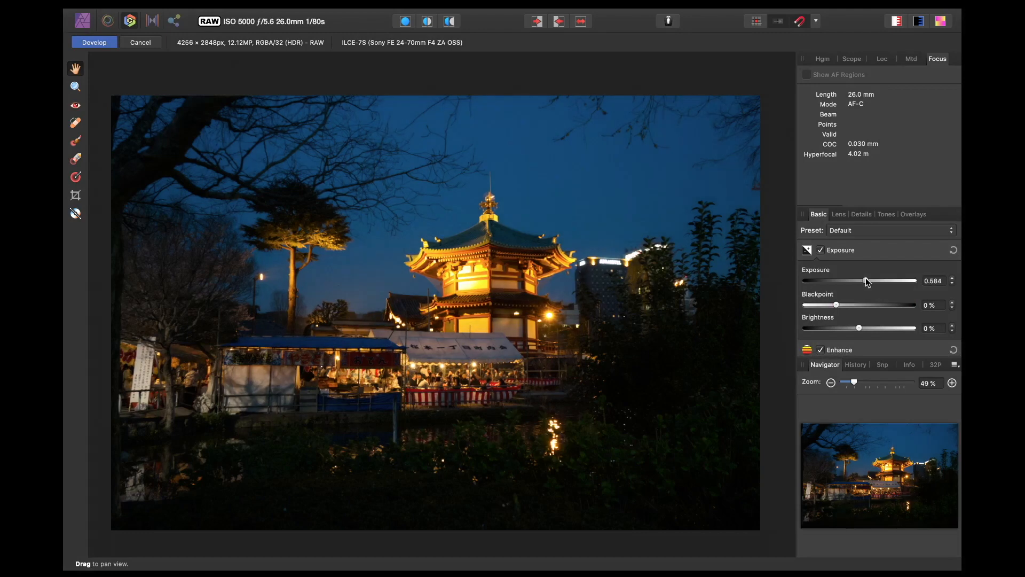
Step: Raise the Shadows to about 64% and lower the white balance Temperature toward cooler tones
scroll(843, 304, down, 5)
scroll(854, 325, down, 3)
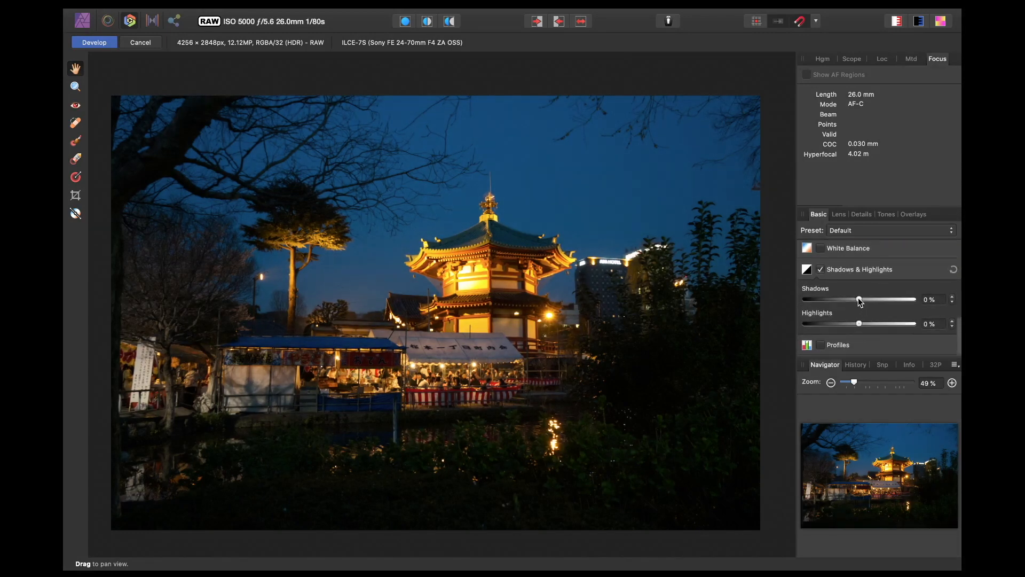
drag(860, 300, 885, 300)
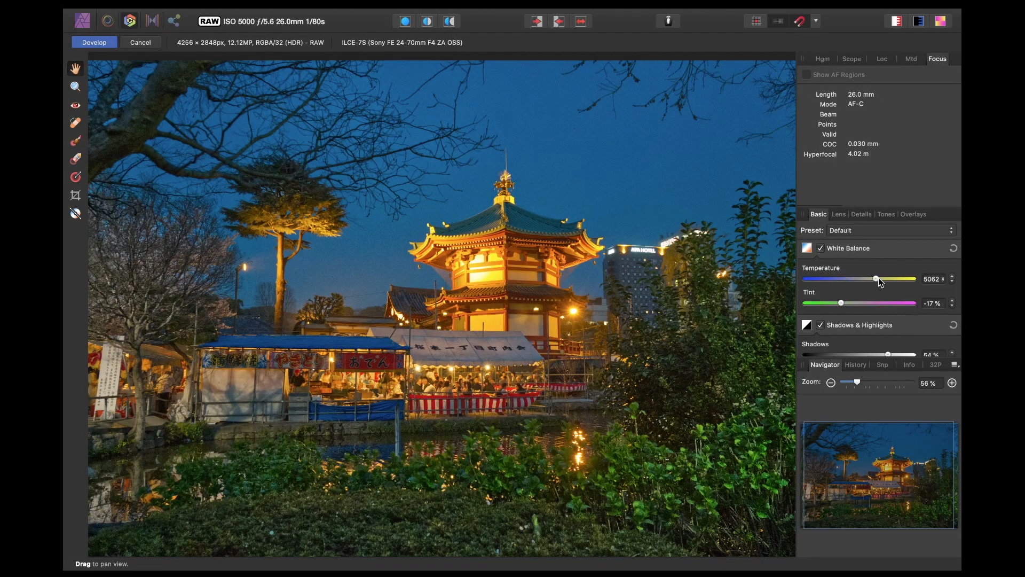
drag(879, 277, 857, 281)
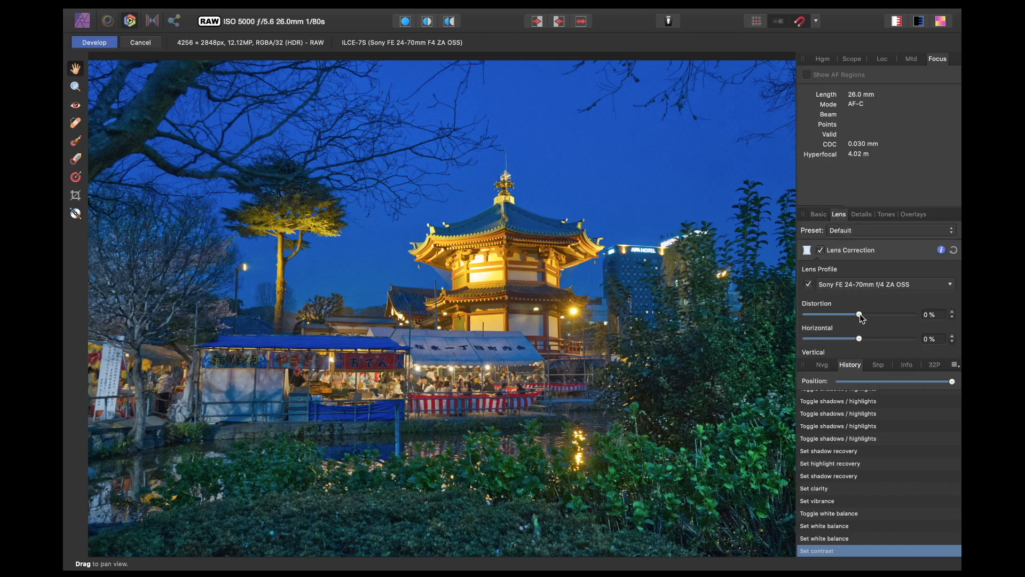
Step: Set the lens Distortion to about -6% and toggle Lens Correction on and off to compare
drag(860, 315, 858, 315)
click(820, 250)
click(821, 249)
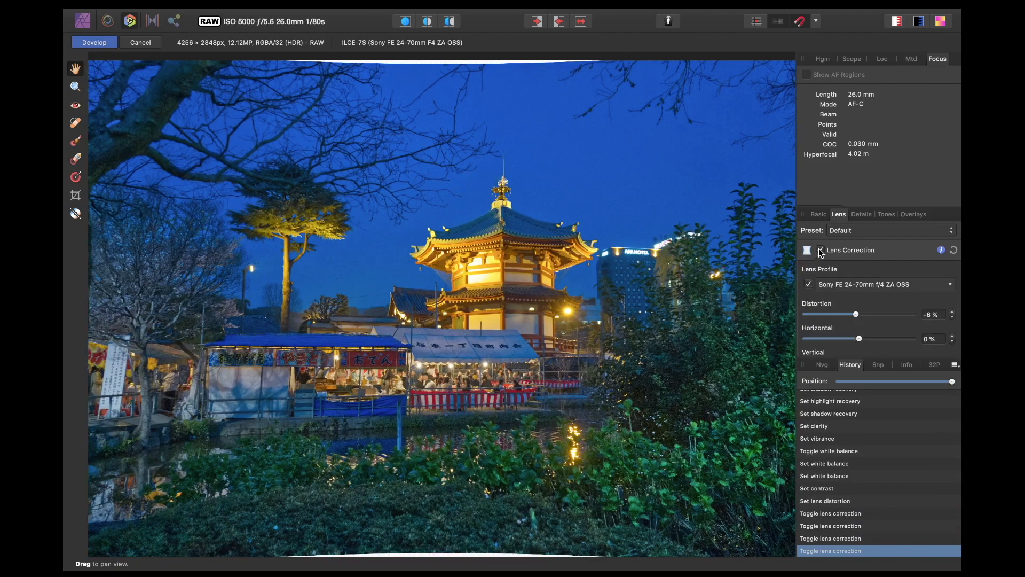
drag(860, 314, 856, 314)
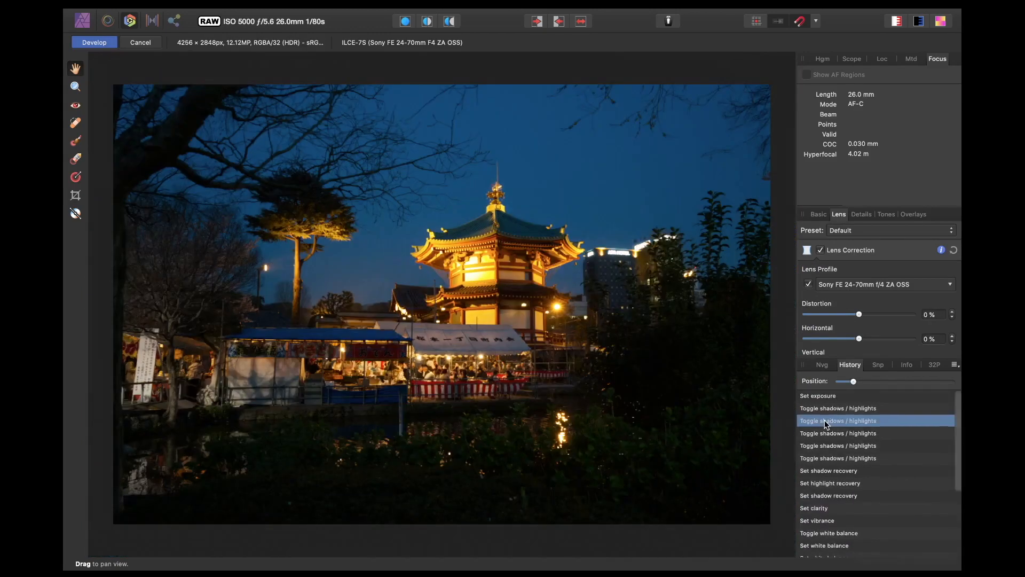
Step: Step through the History to compare the original RAW image with the final edit
scroll(824, 420, down, 3)
click(817, 550)
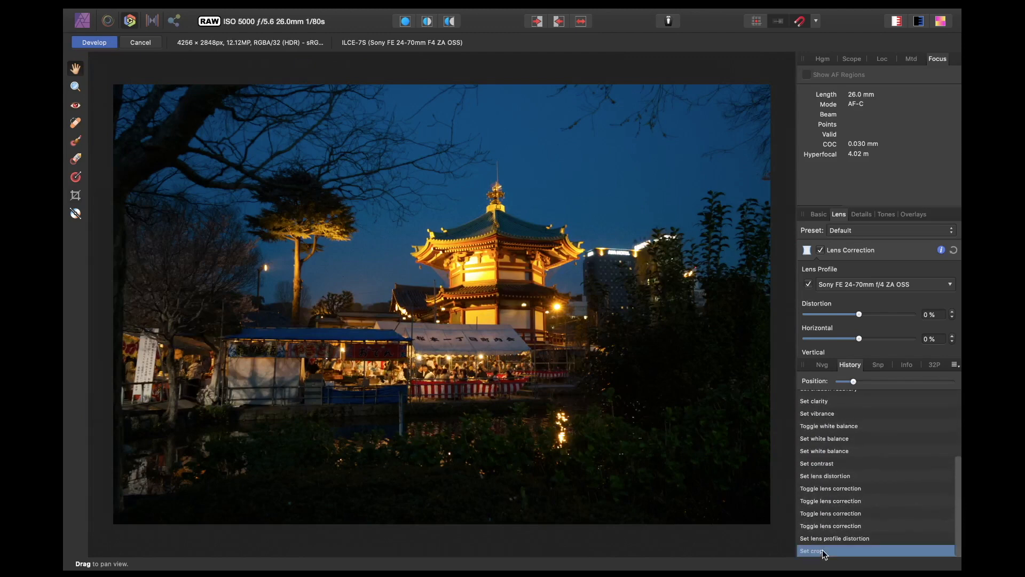
scroll(824, 492, up, 5)
scroll(823, 481, down, 1)
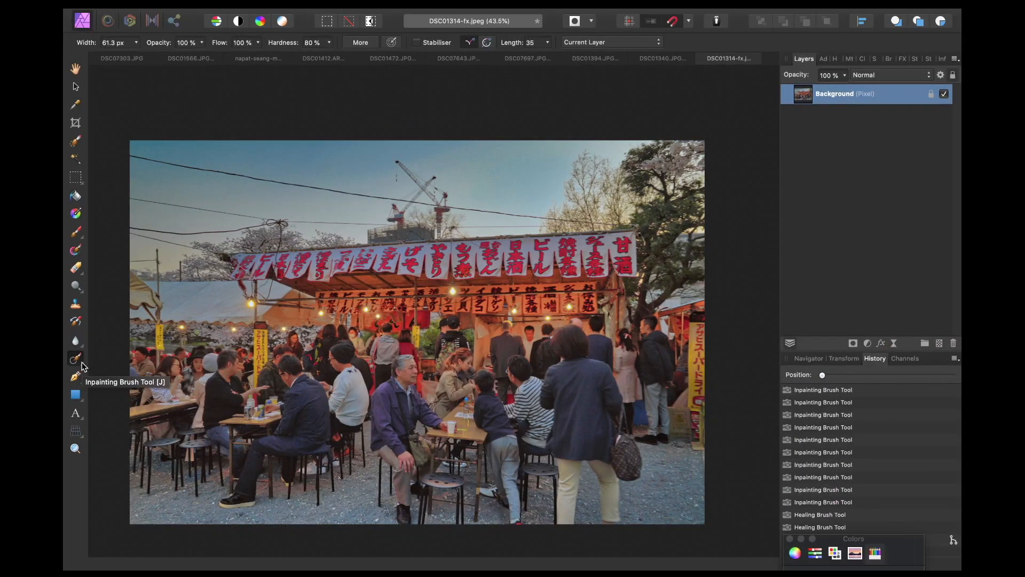
Step: Switch to the Inpainting Brush Tool and paint over the overhead wire in the upper-left sky to remove it
click(47, 368)
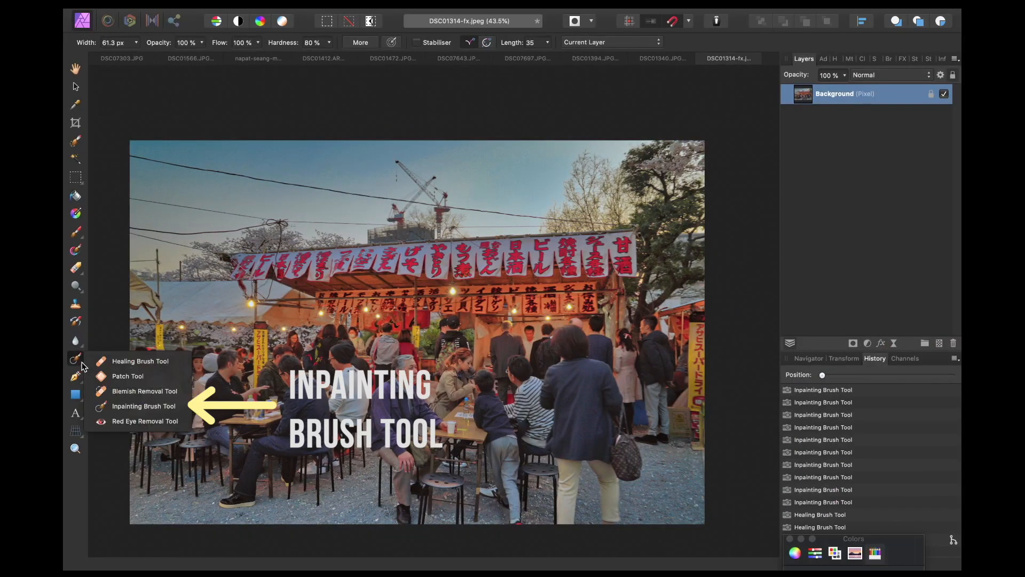
click(120, 406)
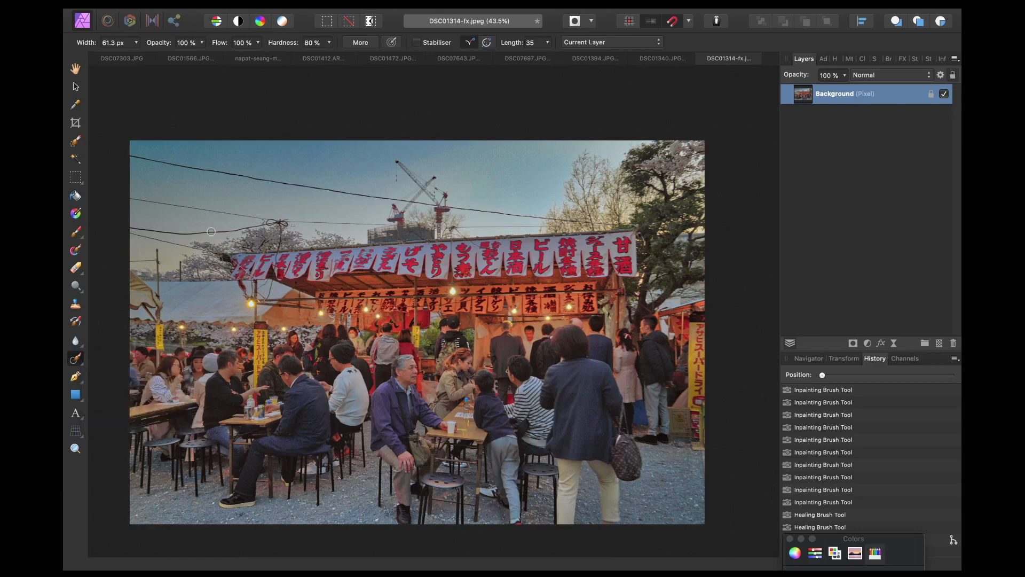
scroll(268, 205, up, 5)
drag(520, 185, 91, 121)
scroll(289, 115, left, 6)
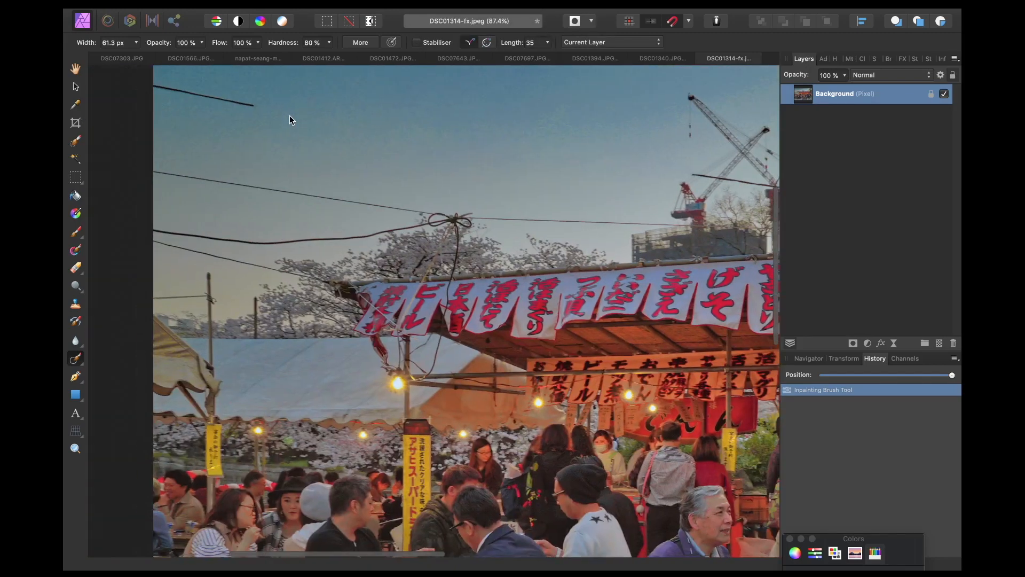
scroll(290, 115, left, 2)
click(295, 123)
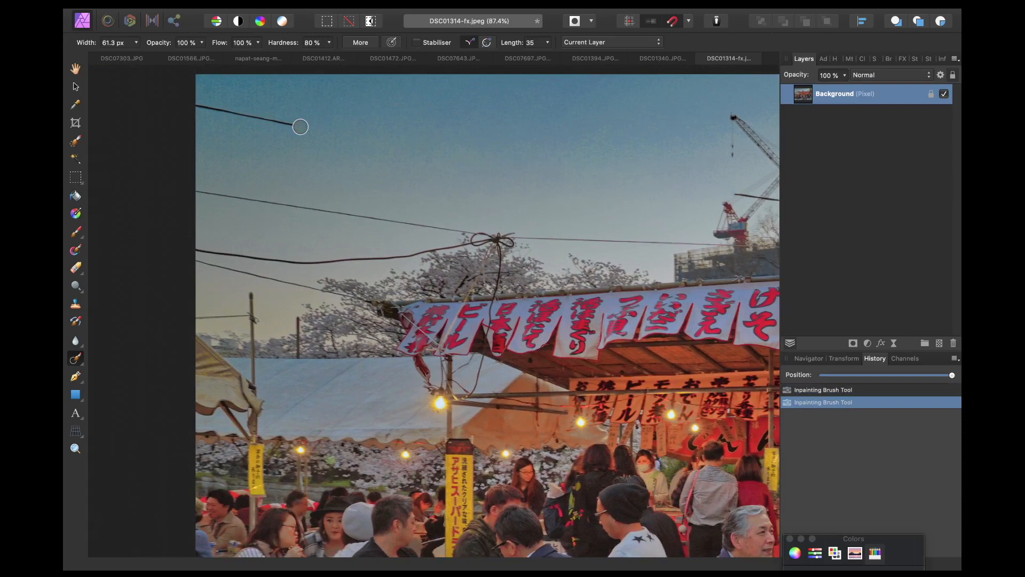
drag(297, 124, 229, 121)
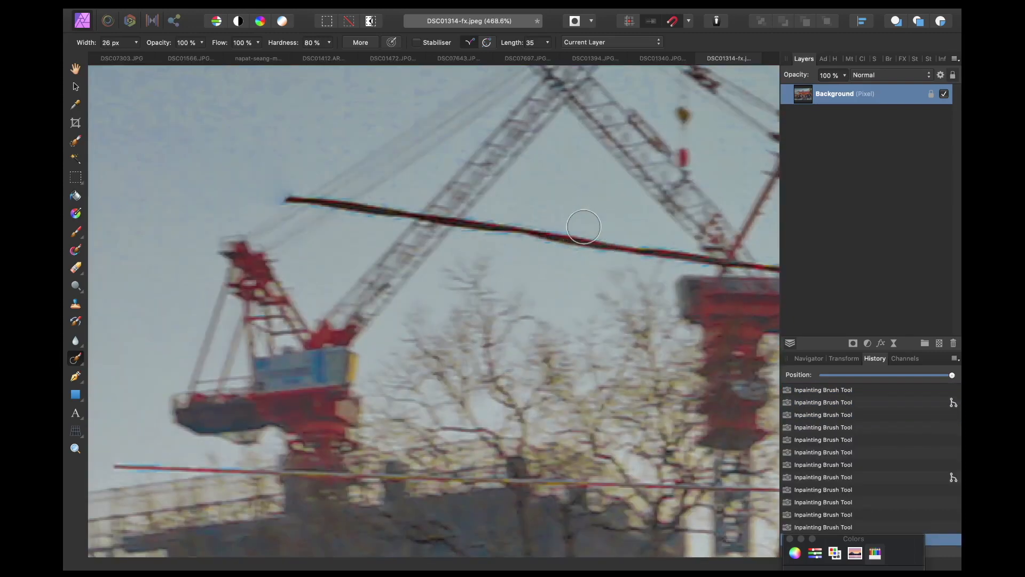
Step: Paint out the wire crossing in front of the crane with the Inpainting Brush
drag(674, 245, 480, 225)
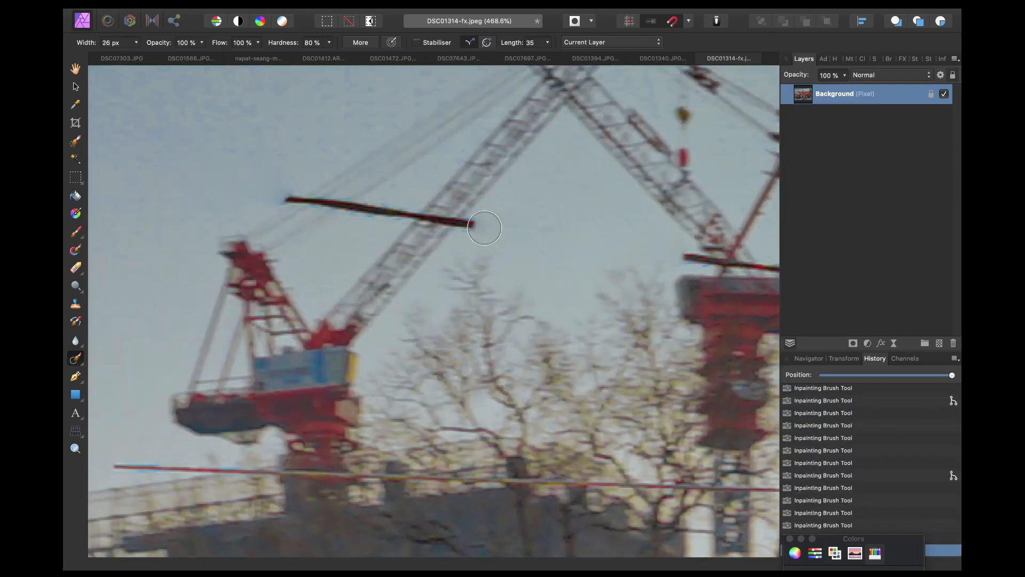
drag(400, 214, 371, 214)
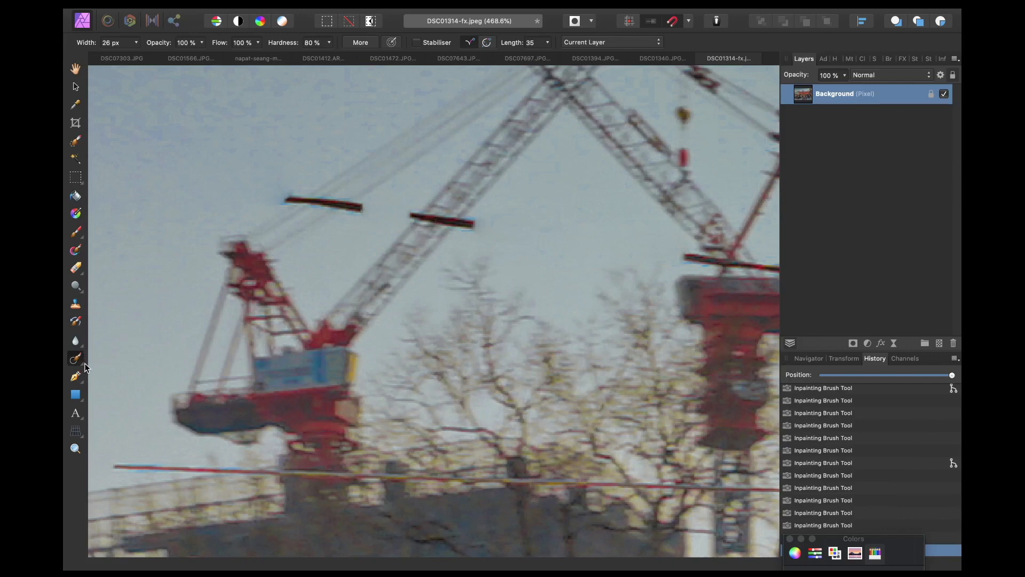
Step: Switch to the Healing Brush Tool, clean up the leftover wire fragments near the crane, and scrub the history to compare
click(85, 362)
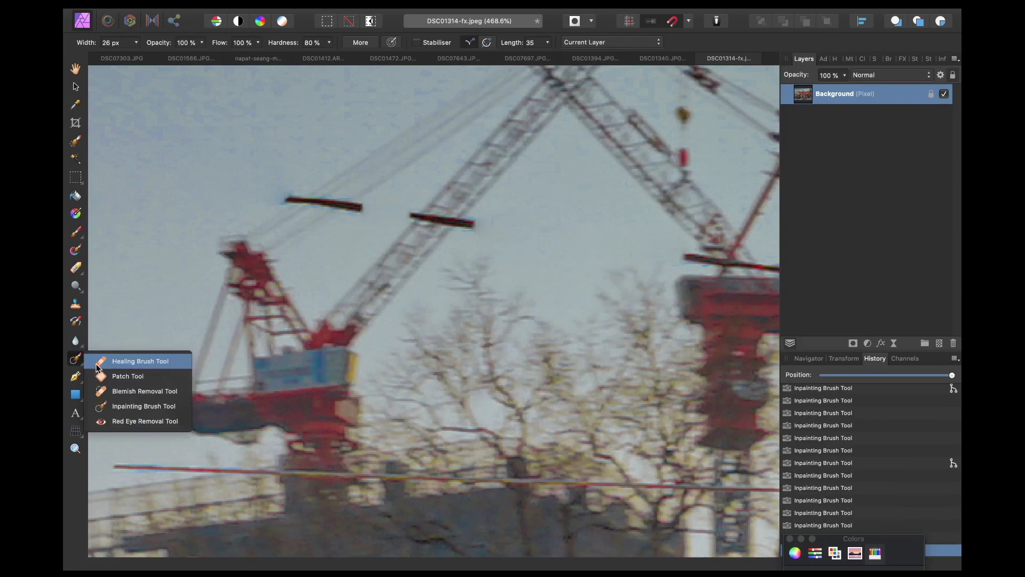
click(112, 362)
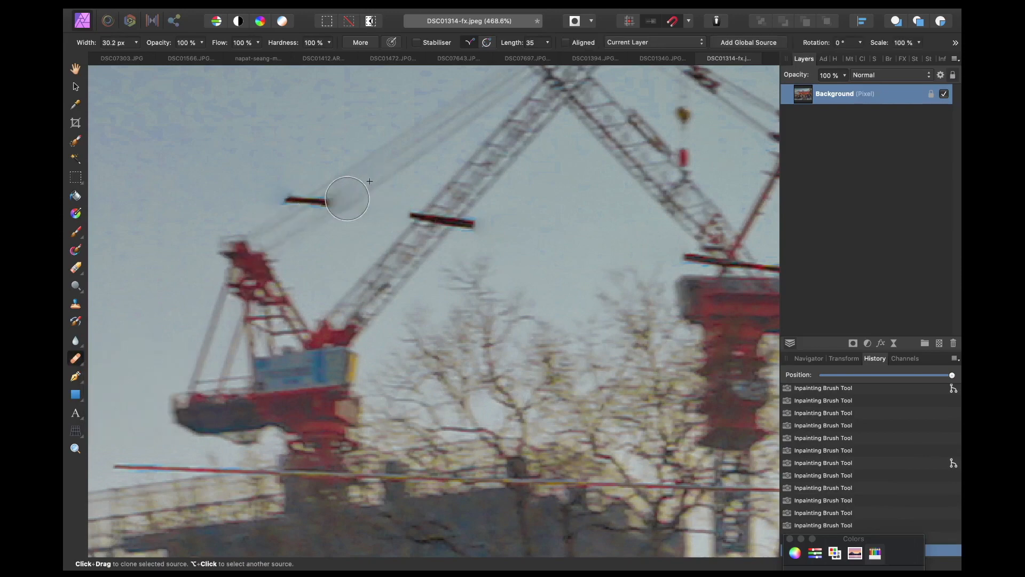
scroll(346, 198, down, 3)
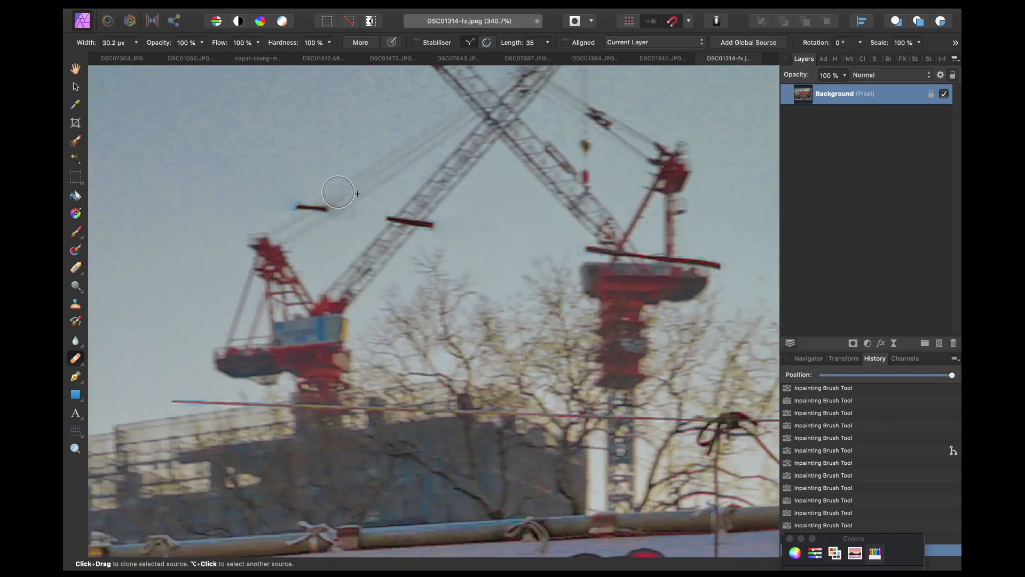
mouse_move(338, 192)
mouse_down()
mouse_move(316, 206)
mouse_move(336, 195)
mouse_up()
mouse_move(320, 192)
mouse_down()
mouse_move(405, 221)
mouse_move(437, 200)
mouse_move(428, 228)
mouse_move(410, 204)
mouse_up()
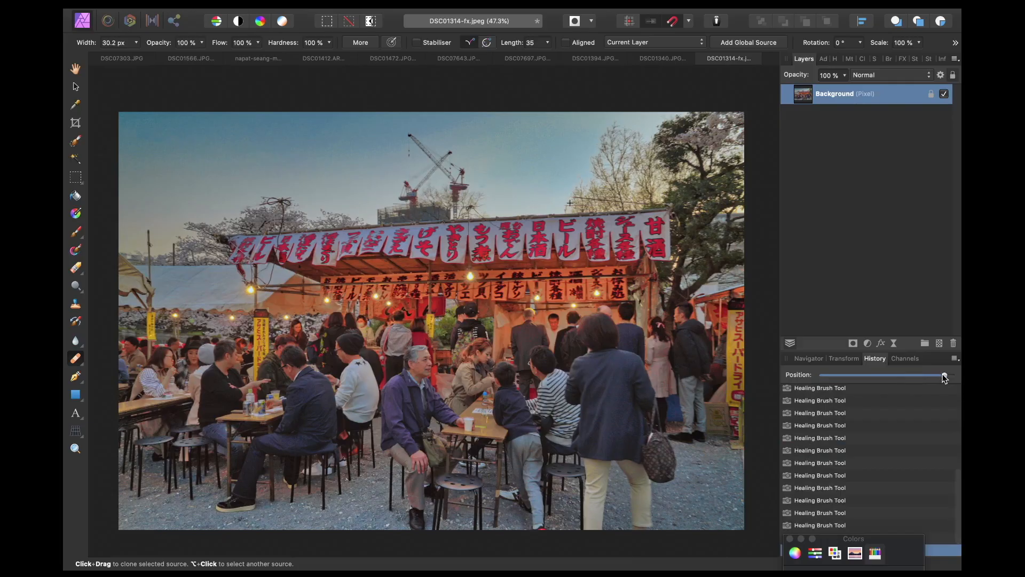
drag(944, 377, 755, 341)
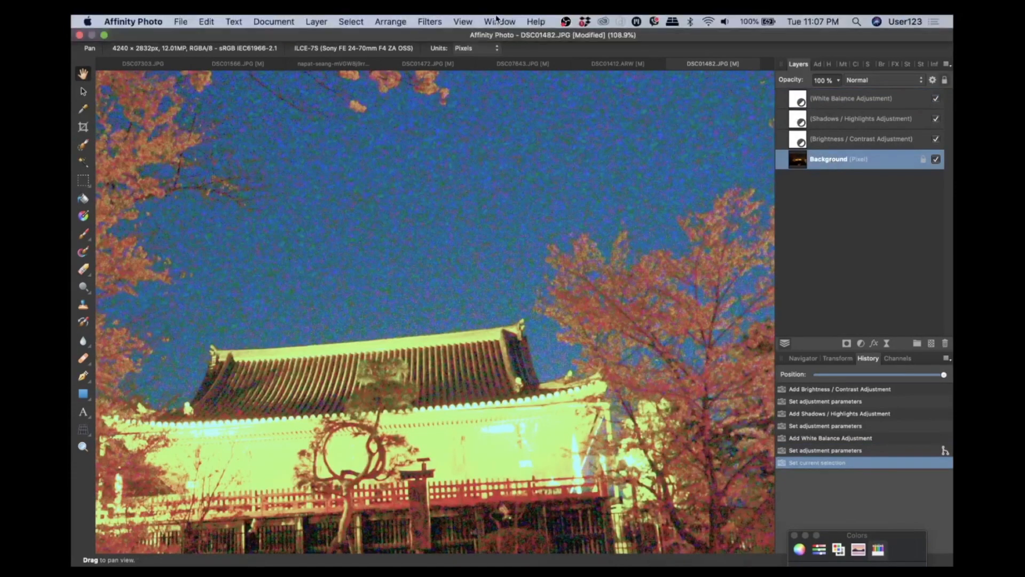
Step: On the night temple photo, add a Denoise live filter layer
click(317, 21)
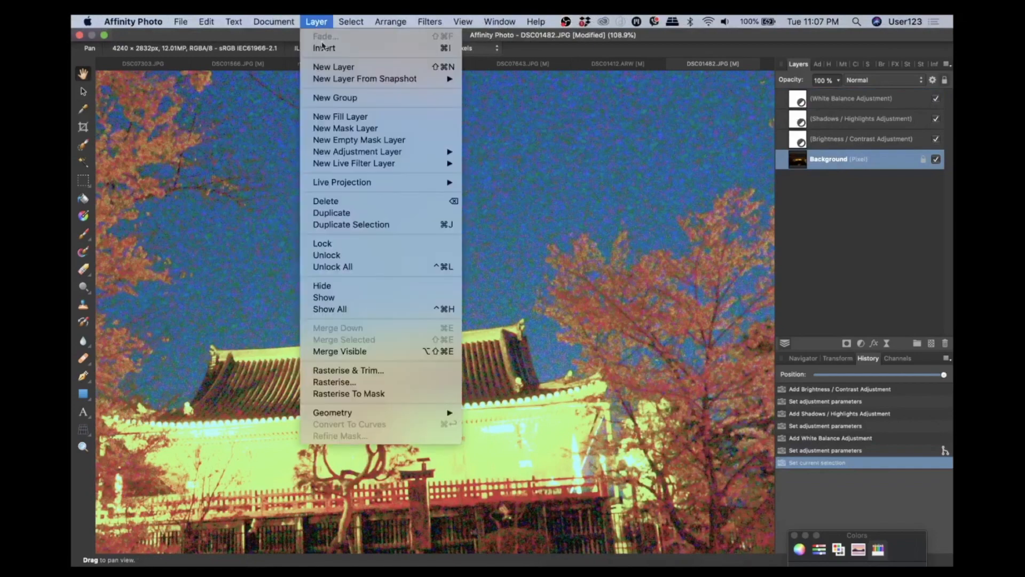
mouse_move(394, 164)
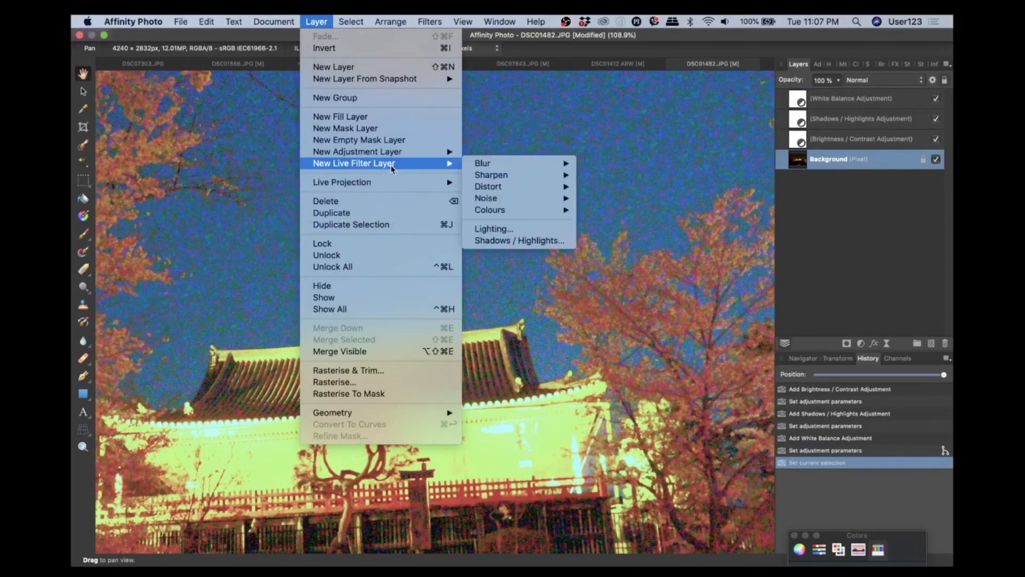
mouse_move(476, 187)
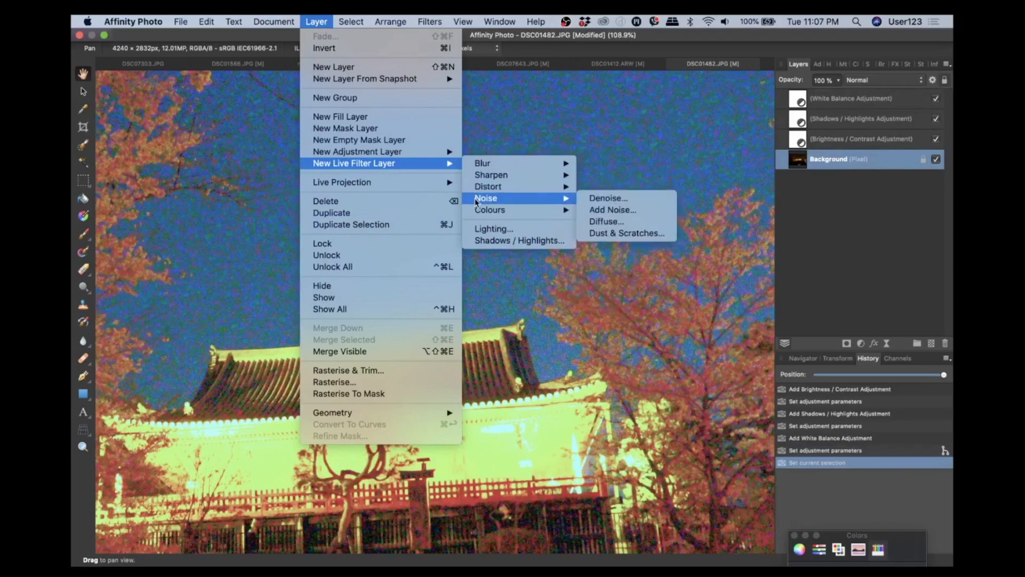
click(587, 198)
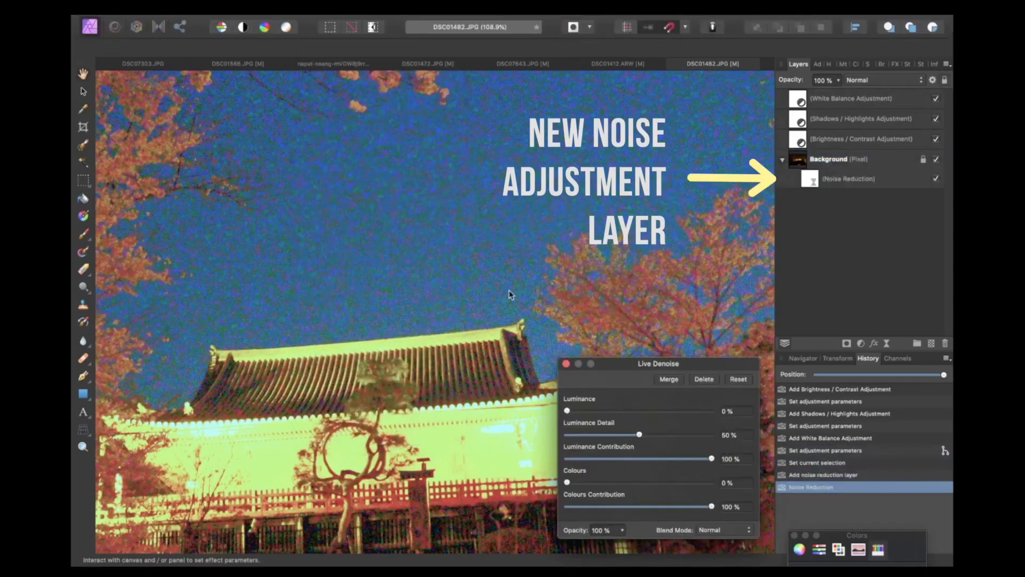
Step: Set the Live Denoise Colours slider to 100% to remove colour noise in the sky
scroll(508, 290, down, 5)
scroll(508, 290, up, 4)
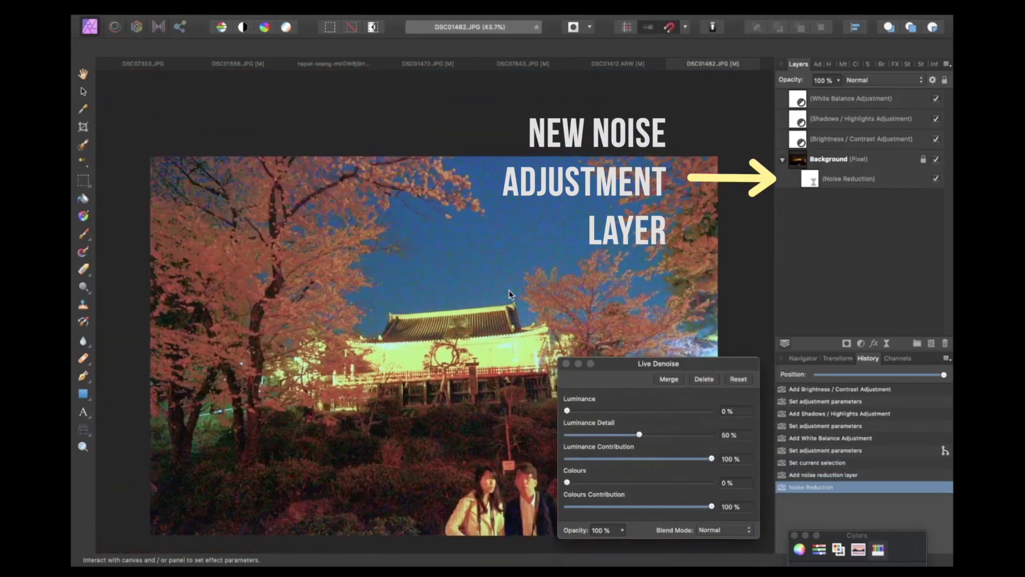
scroll(509, 290, up, 3)
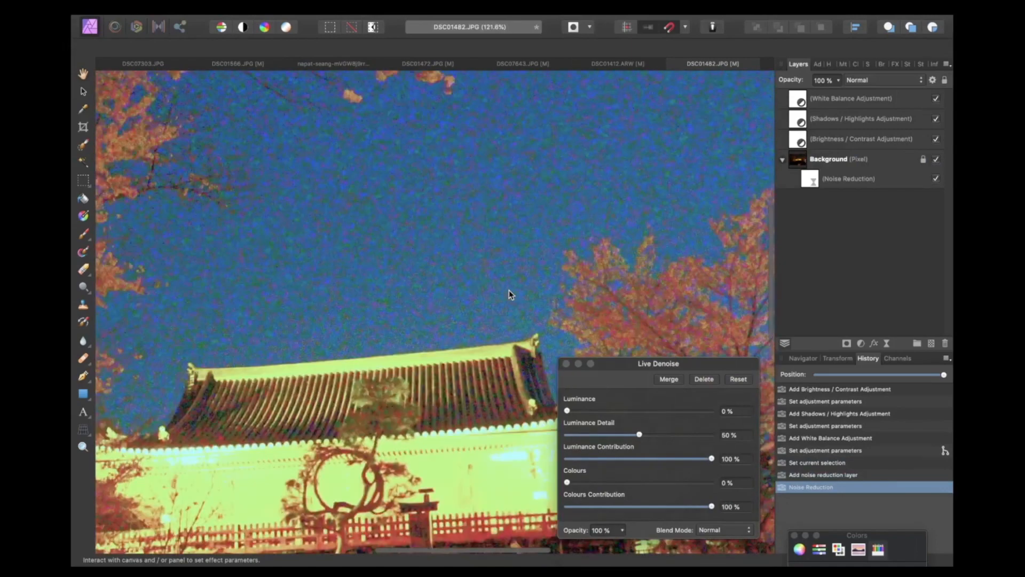
scroll(508, 290, down, 4)
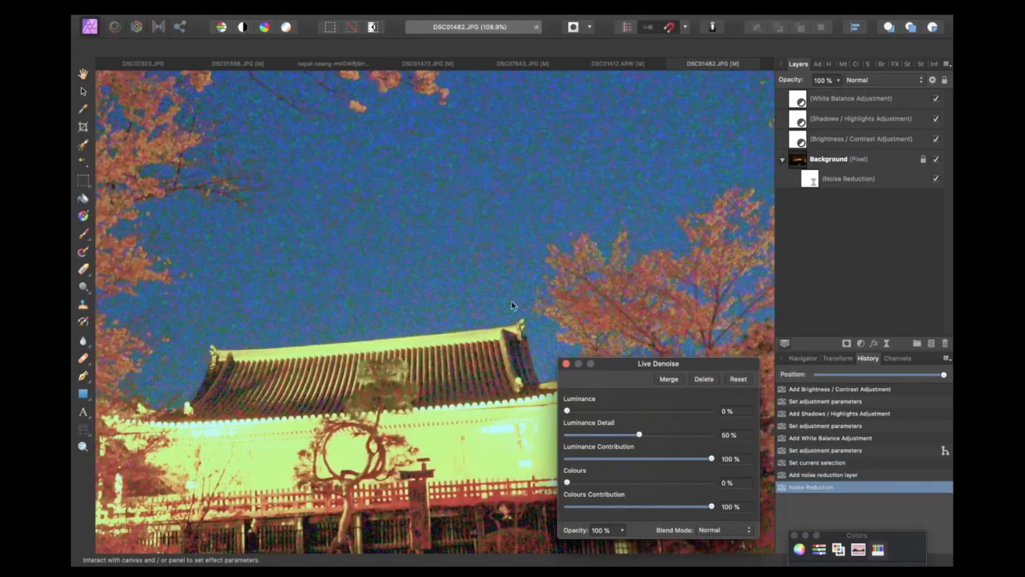
scroll(508, 290, down, 3)
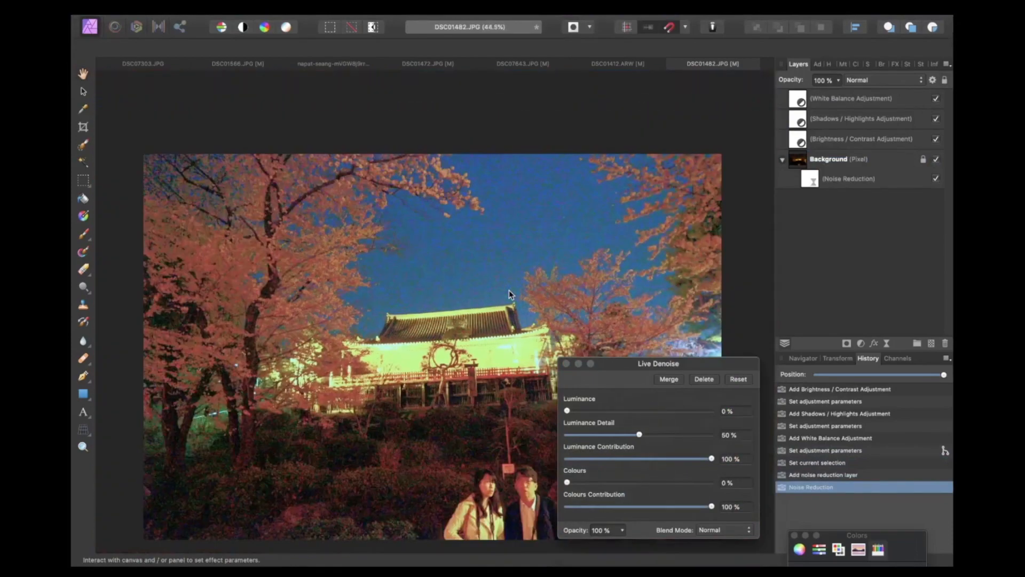
scroll(509, 290, up, 5)
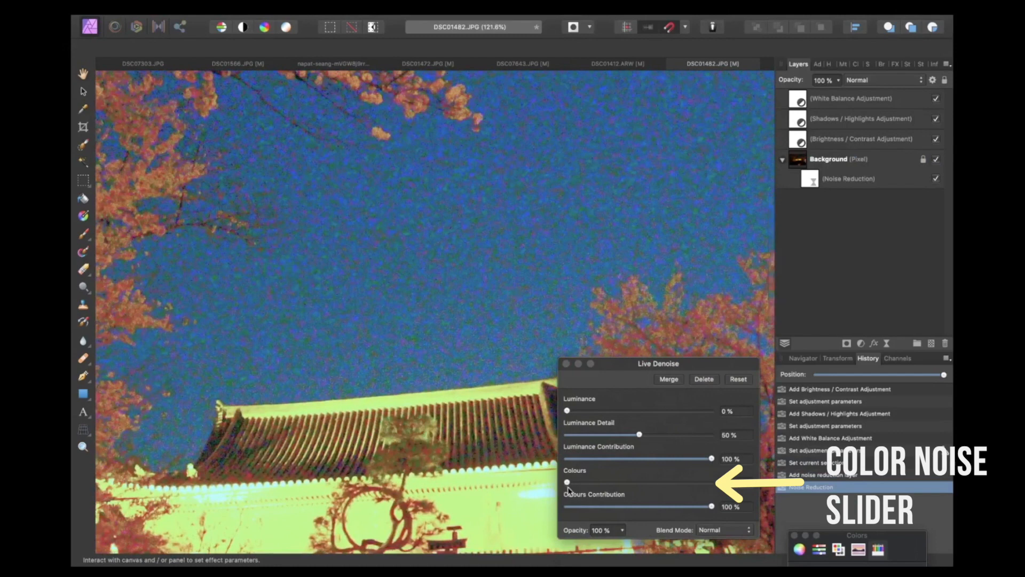
drag(567, 483, 738, 482)
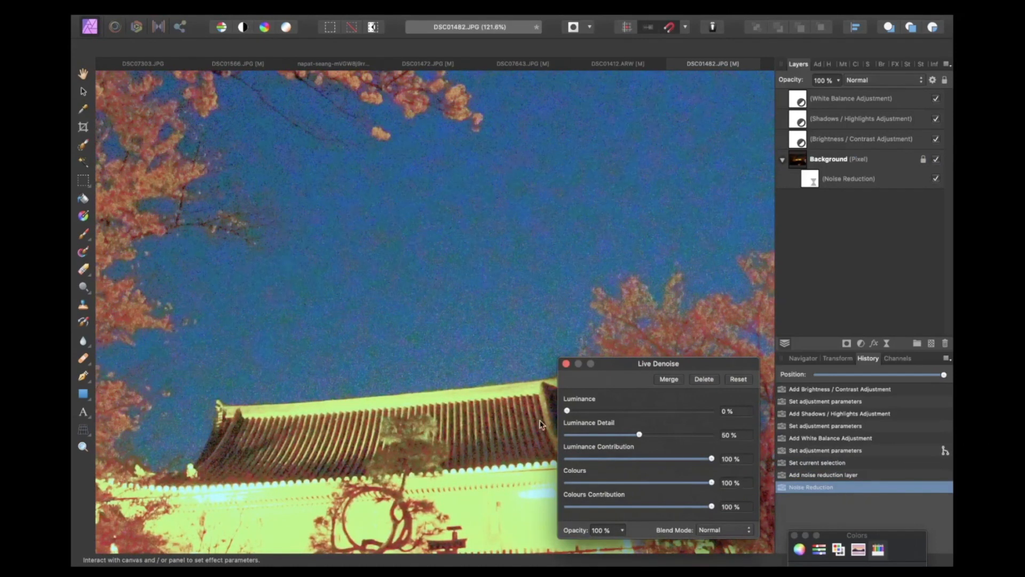
Step: Raise the Live Denoise Luminance to 35% and step back in the history to compare with the earlier state
scroll(549, 351, up, 2)
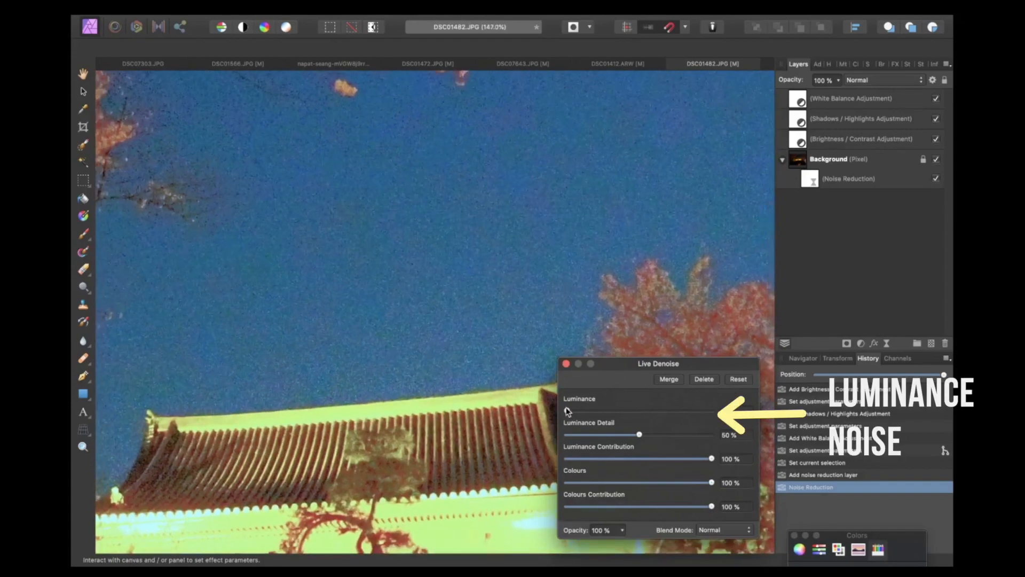
drag(567, 411, 603, 410)
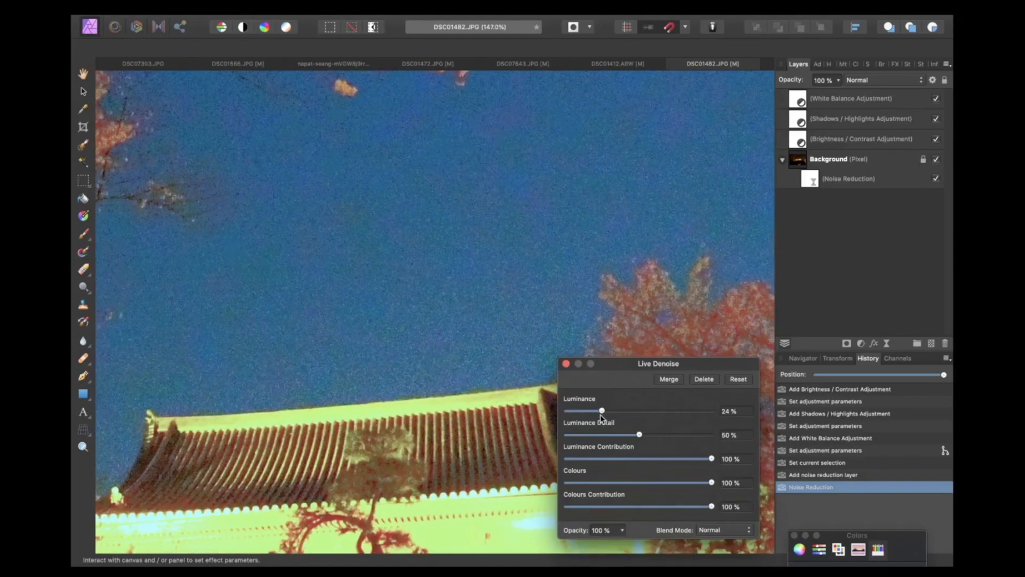
drag(600, 415, 607, 409)
scroll(484, 371, down, 10)
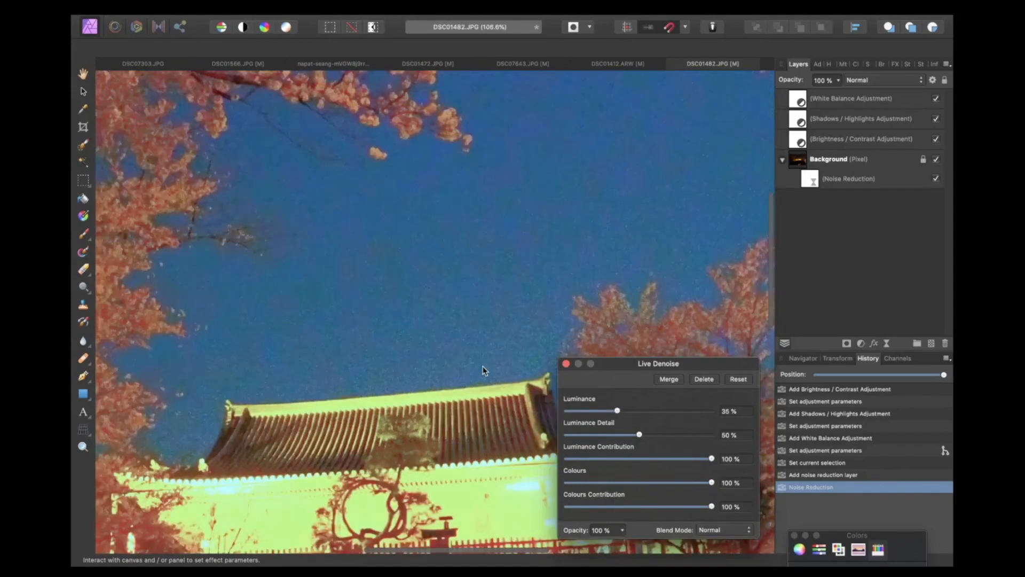
scroll(485, 371, up, 4)
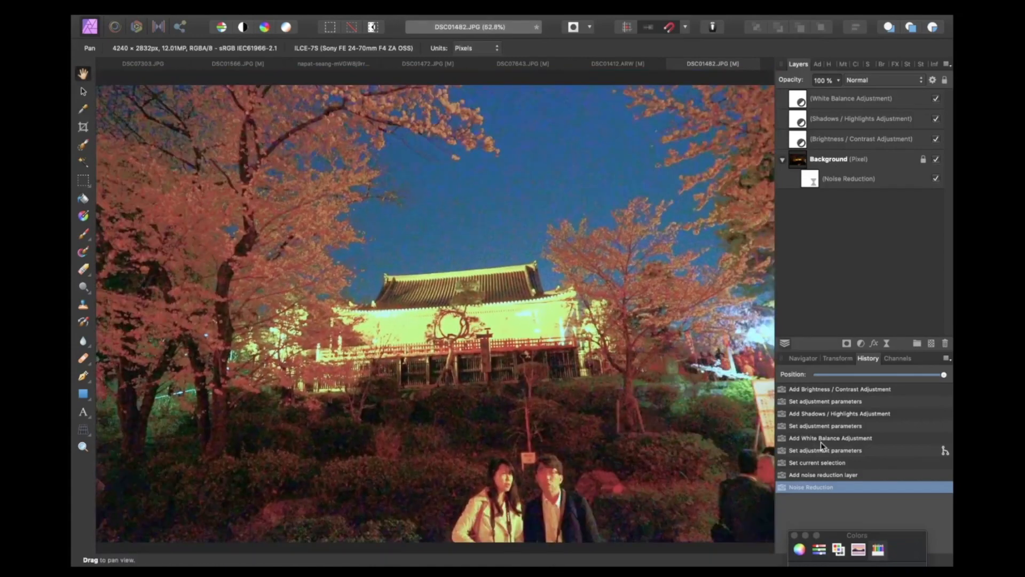
click(822, 452)
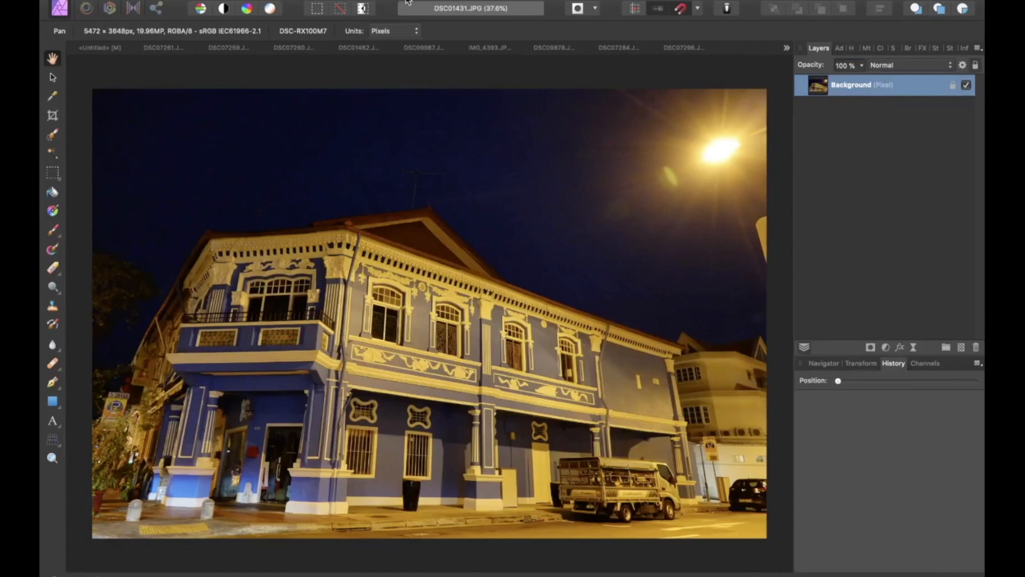
Step: On the blue building photo, add a Lens Distortion live filter layer and adjust its Distortion slider
mouse_move(408, 2)
click(302, 4)
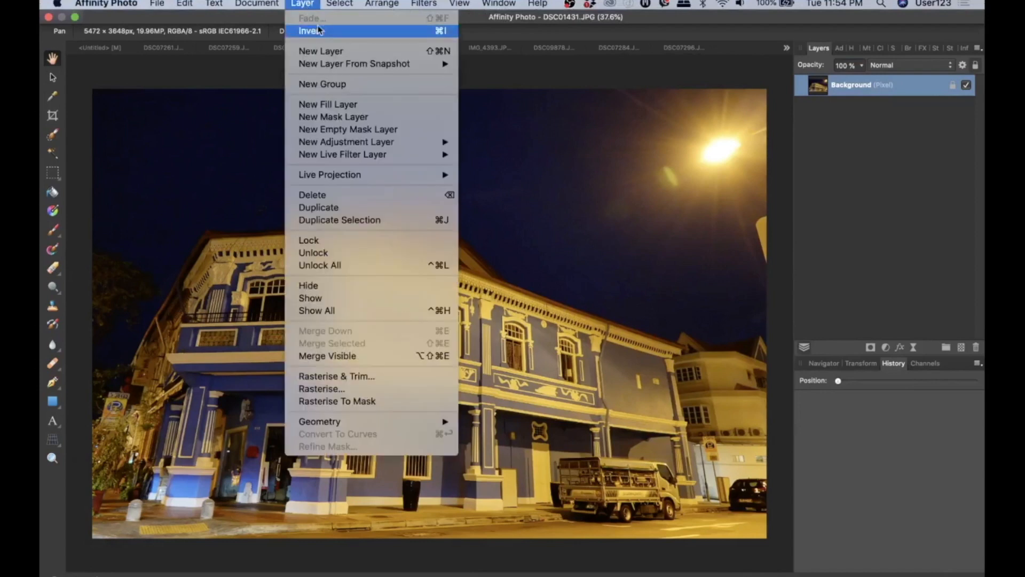
mouse_move(416, 147)
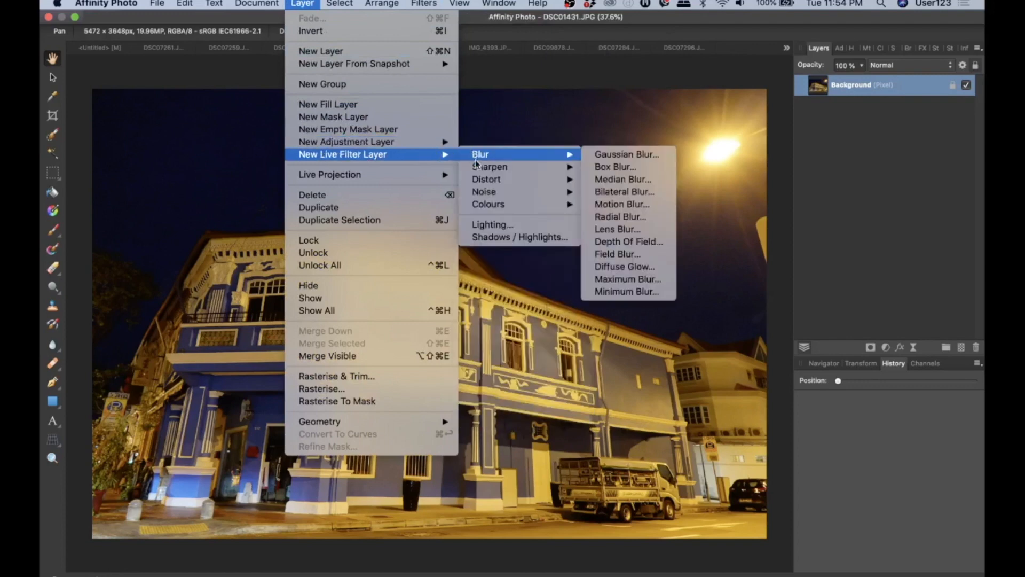
mouse_move(478, 180)
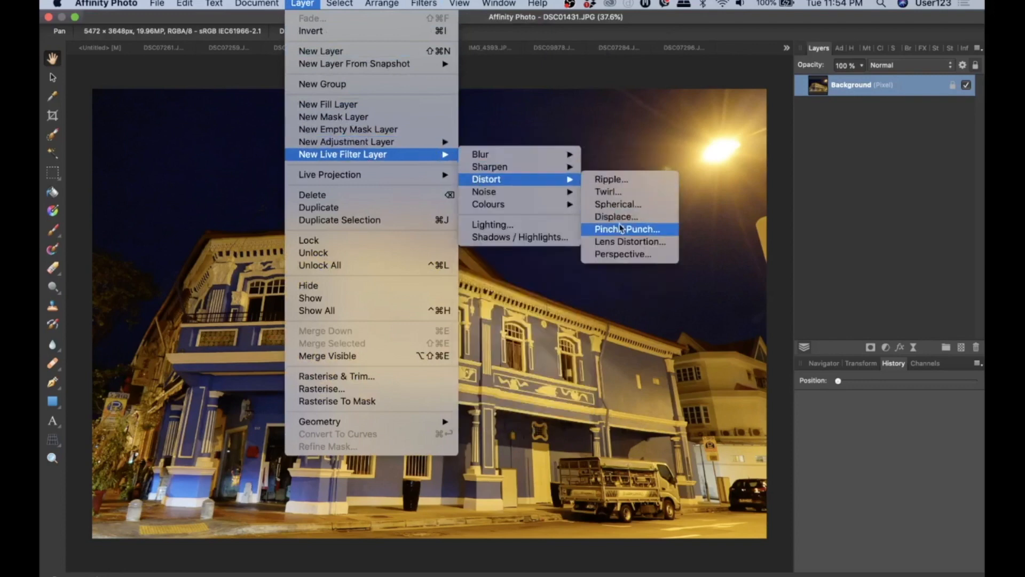
click(623, 243)
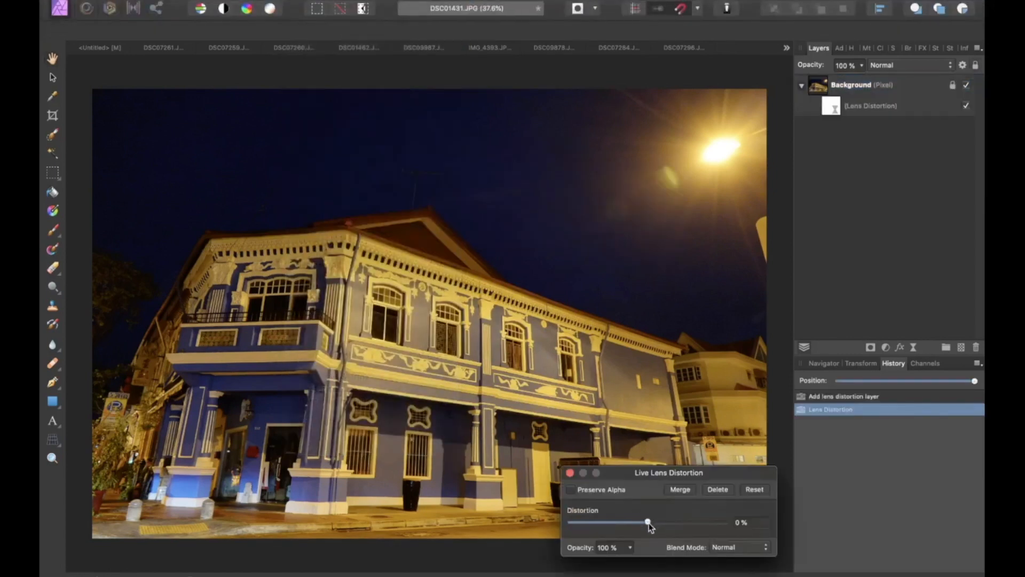
mouse_move(651, 526)
mouse_down()
mouse_move(629, 527)
mouse_move(648, 533)
mouse_up()
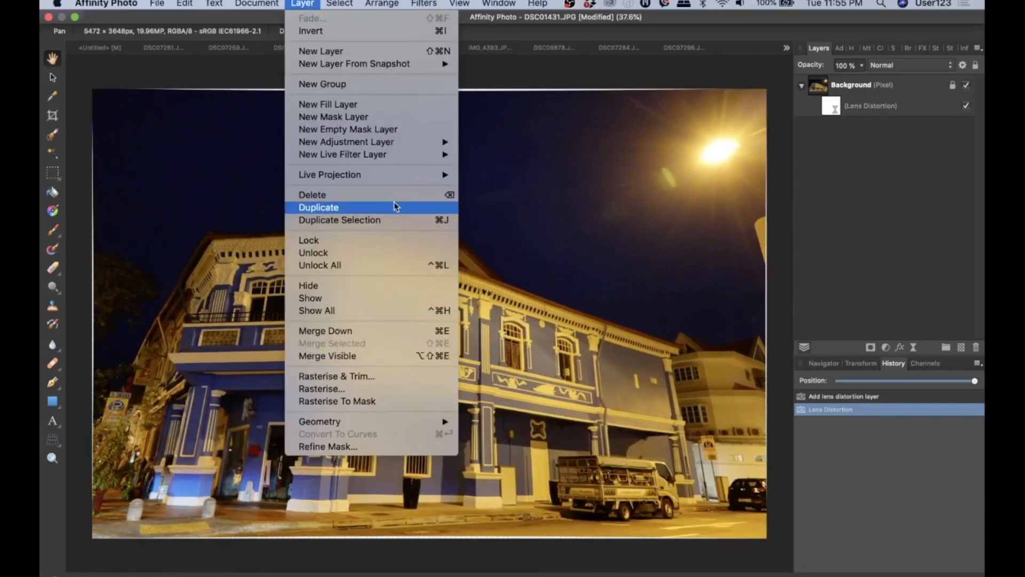
Step: On the blue building photo, add a Perspective live filter layer from the Distort live filters
mouse_move(398, 159)
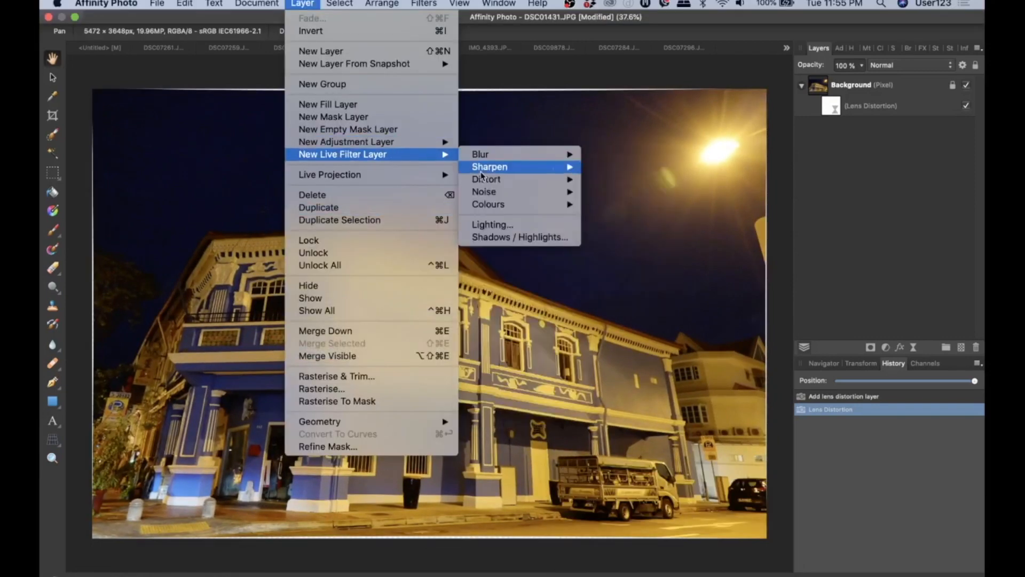
mouse_move(530, 178)
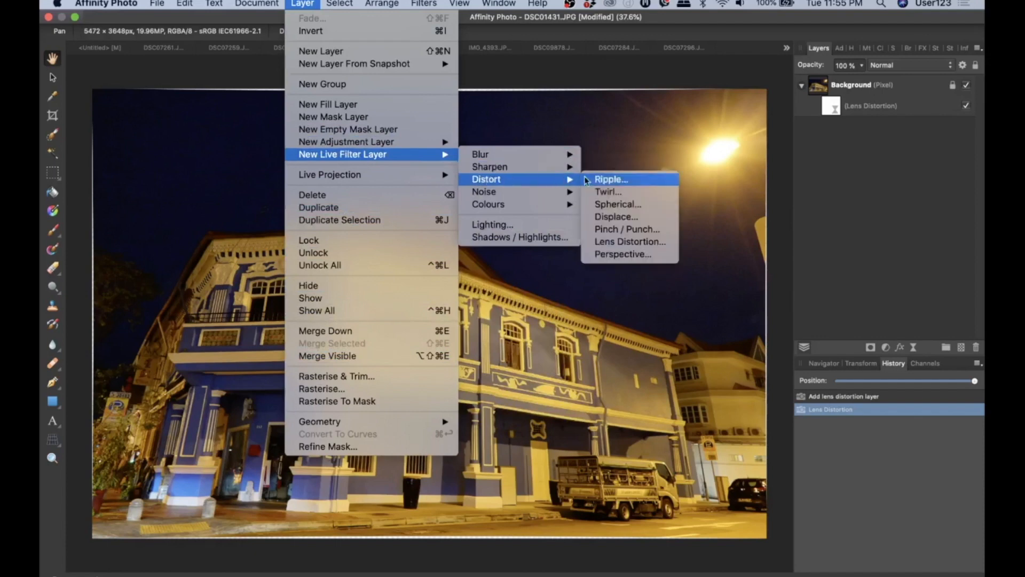
click(646, 254)
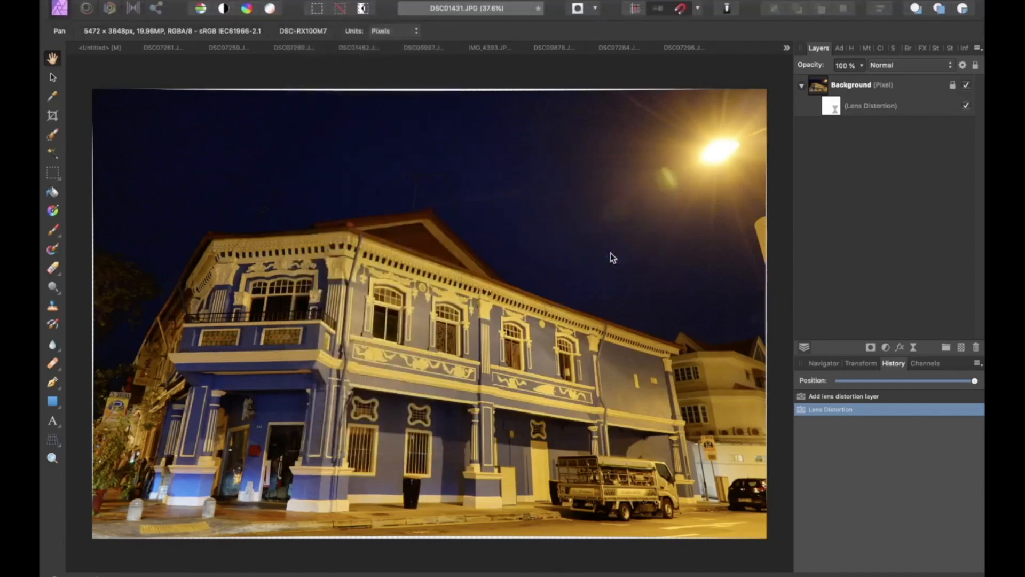
drag(721, 430, 957, 422)
click(767, 538)
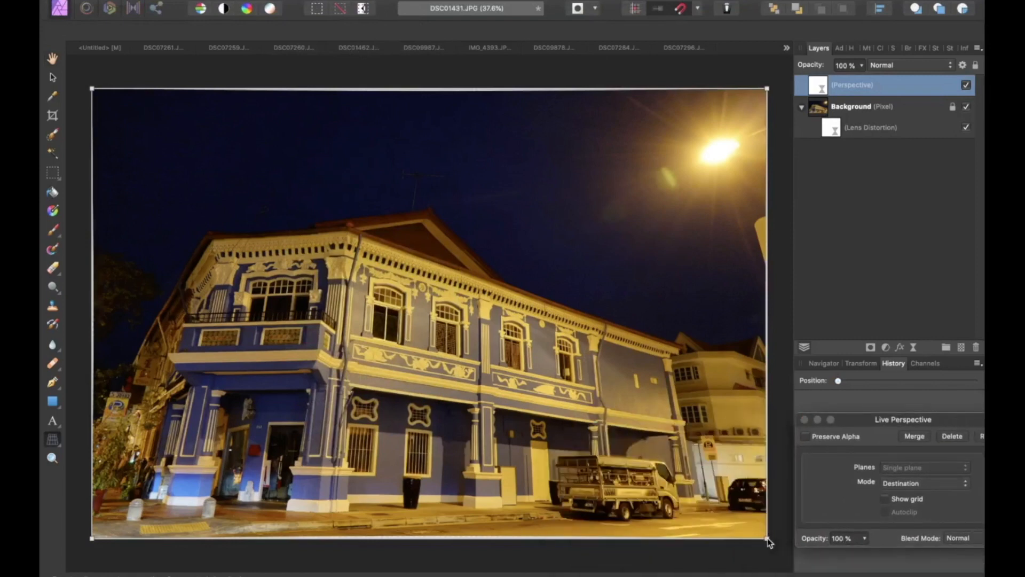
Step: Move the perspective corner handles inward at the bottom to straighten the building's converging verticals
drag(767, 538, 734, 547)
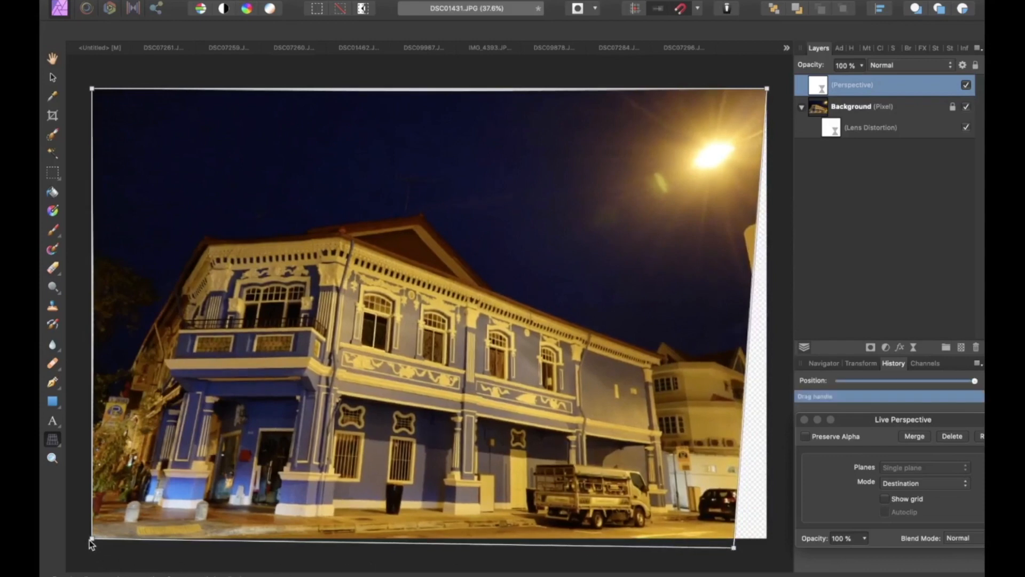
drag(91, 540, 130, 542)
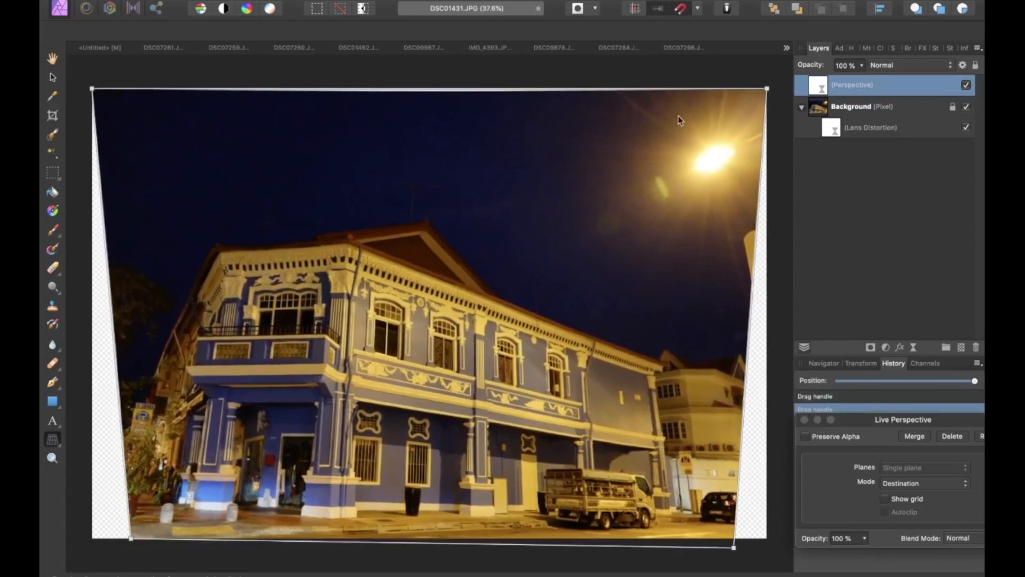
mouse_move(764, 90)
mouse_down()
mouse_move(748, 98)
mouse_move(774, 88)
mouse_up()
drag(93, 89, 92, 132)
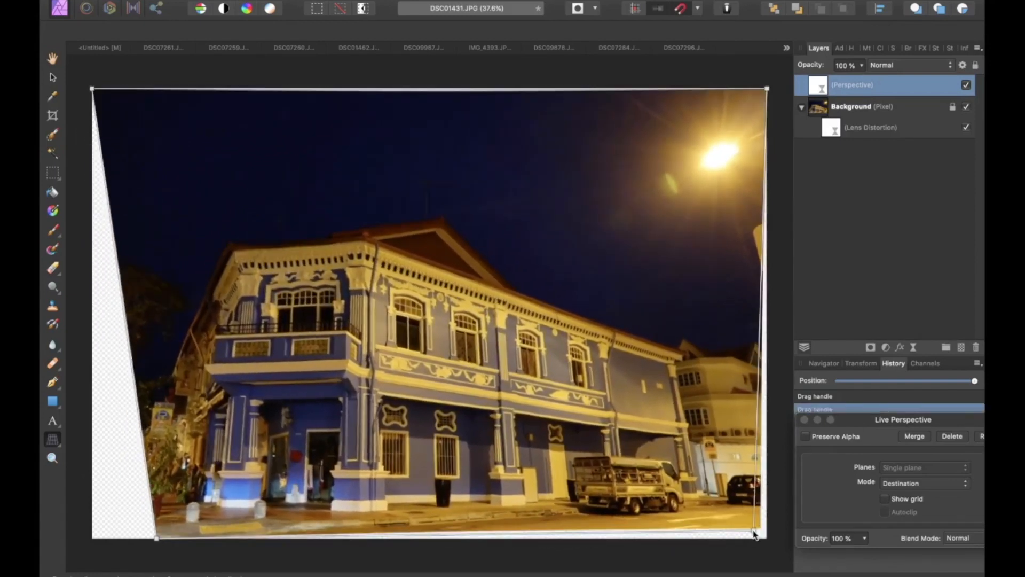
drag(754, 534, 690, 541)
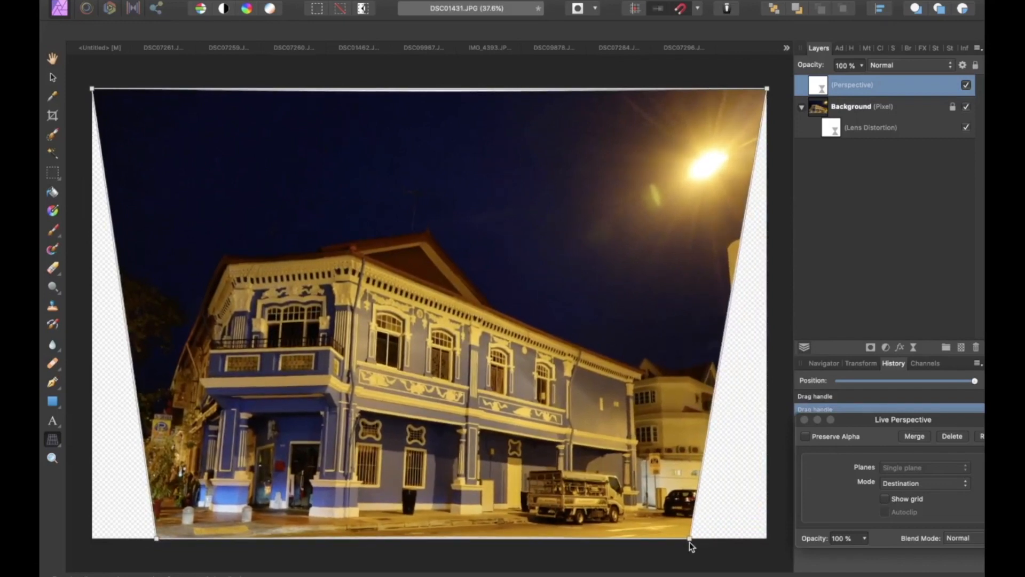
drag(155, 538, 191, 539)
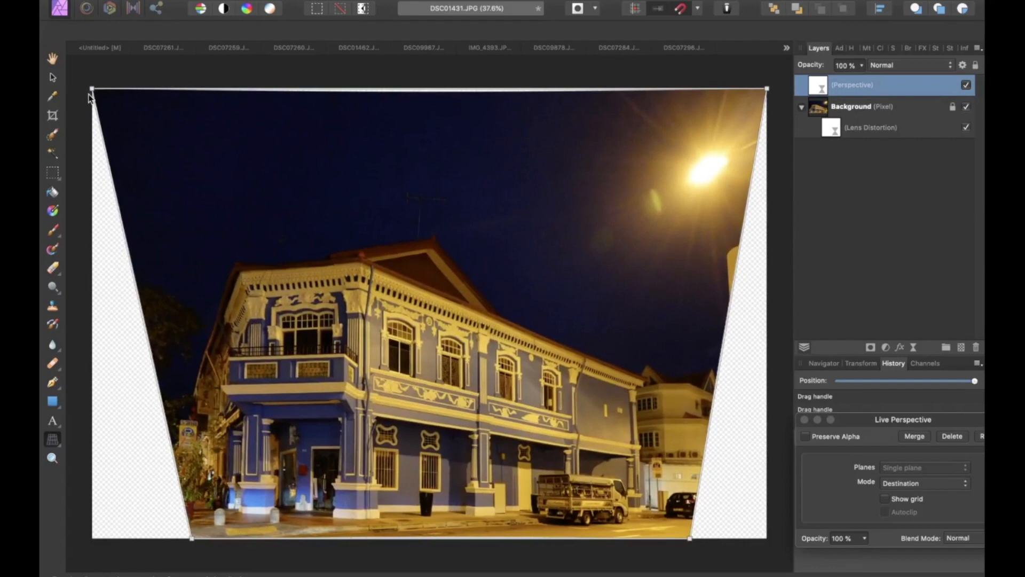
Step: Crop the left, right and top edges to remove the transparent areas, then apply the crop
click(52, 115)
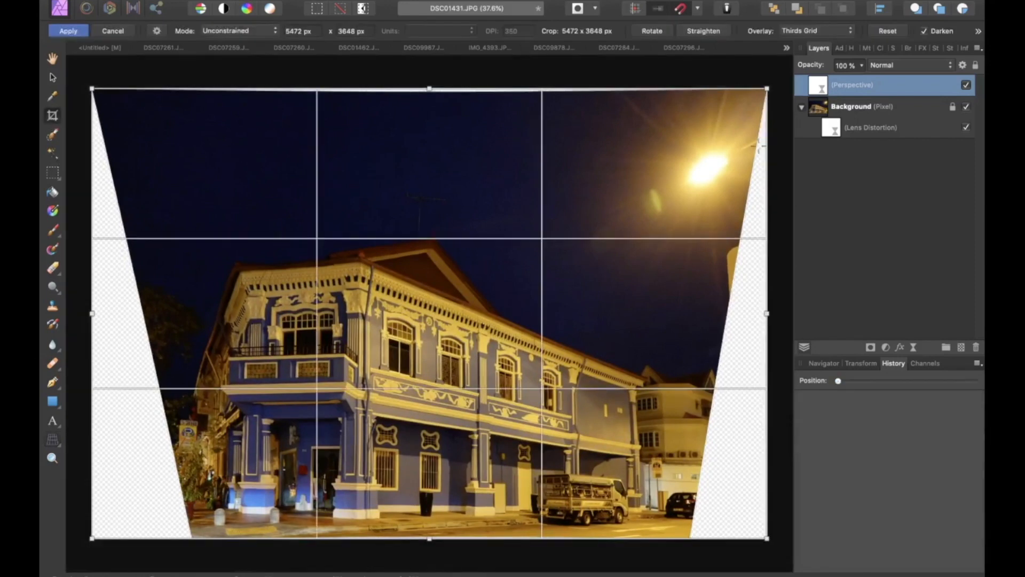
drag(767, 88, 684, 89)
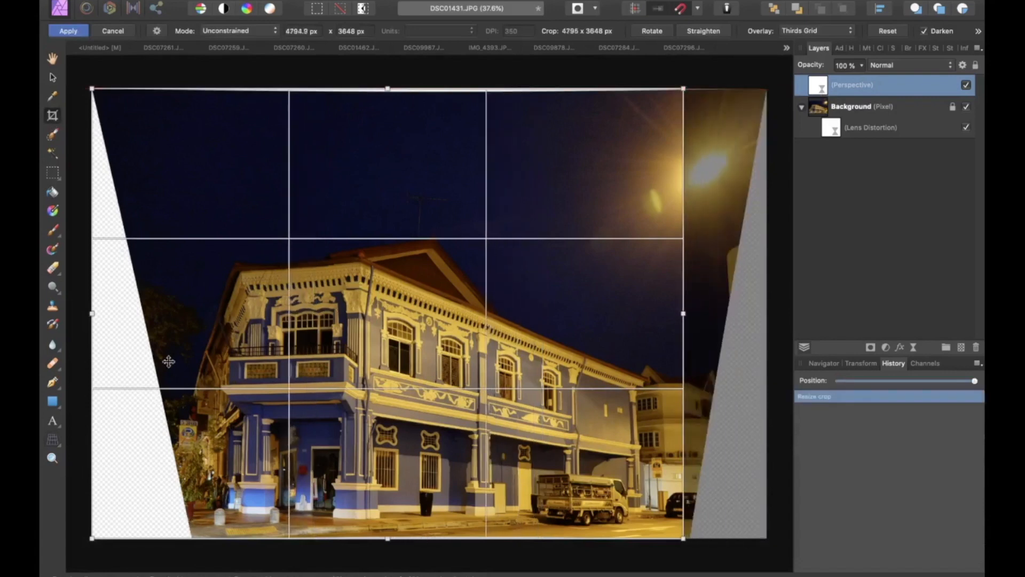
drag(91, 89, 193, 88)
drag(438, 88, 444, 172)
key(Return)
key(h)
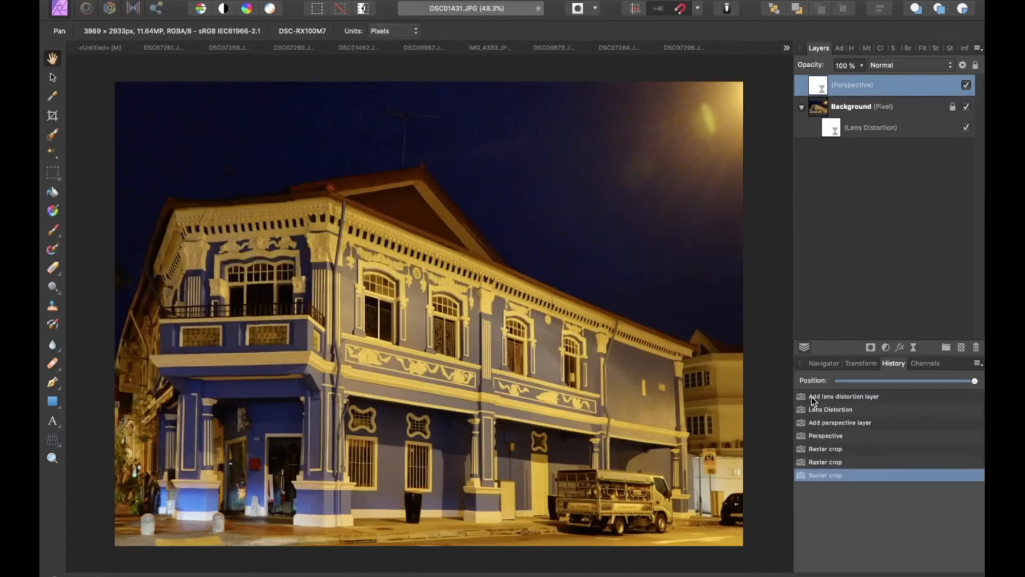
Step: Step between the first and last history states to compare the photo before and after the corrections
click(811, 398)
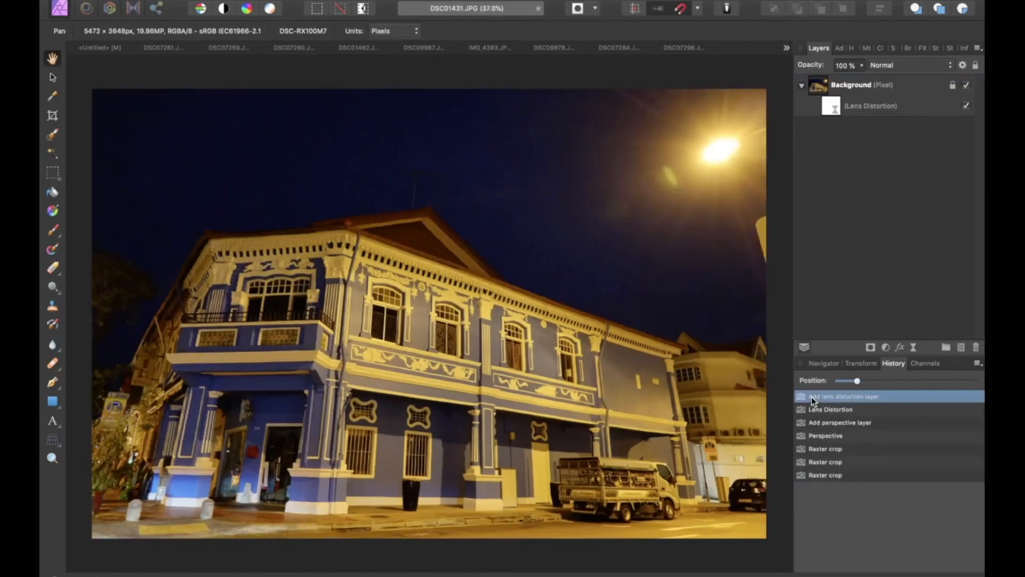
click(828, 478)
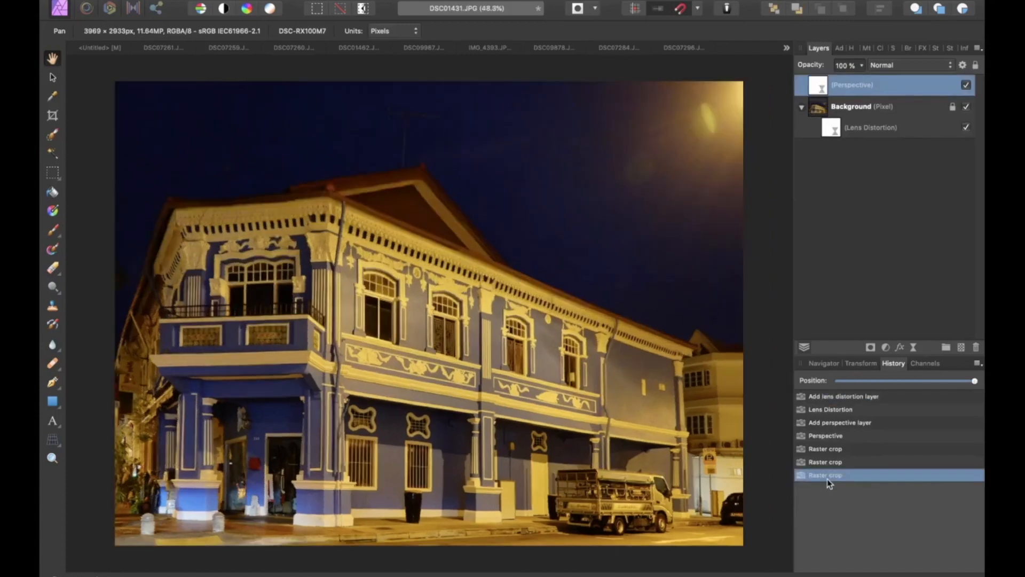
click(813, 401)
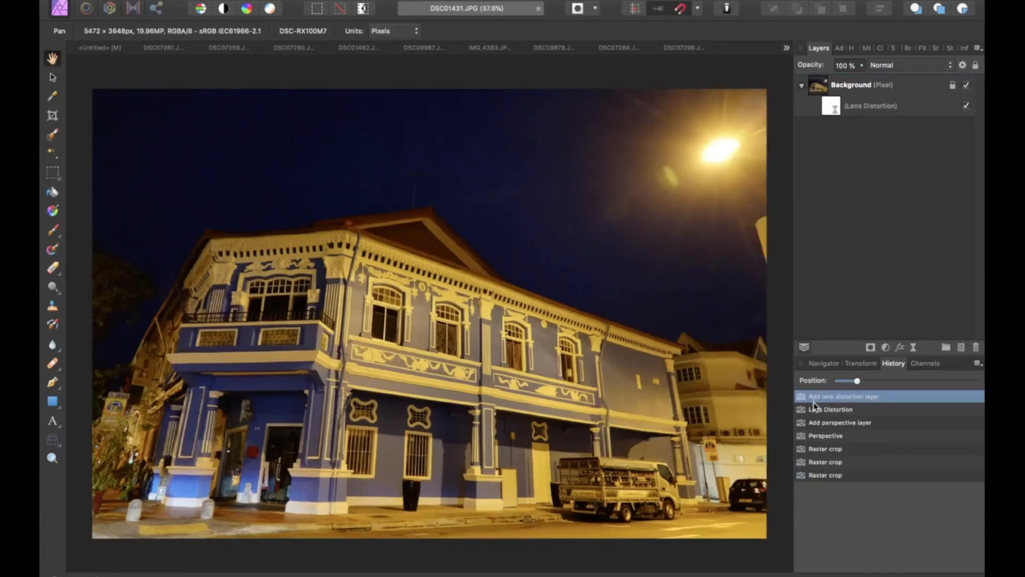
click(810, 474)
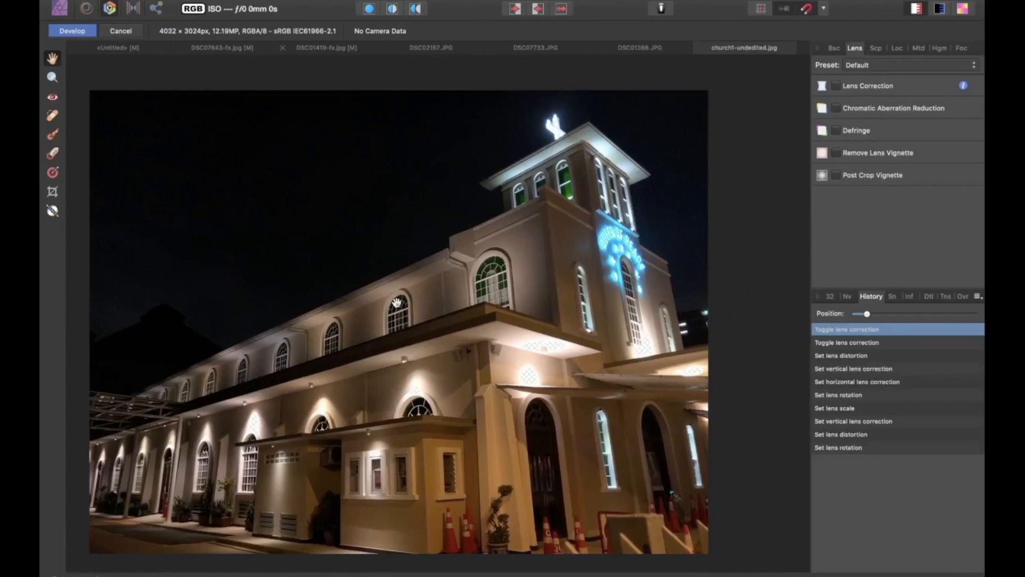
Step: On the church photo, commit the pending develop operation when switching personas
drag(397, 303, 422, 290)
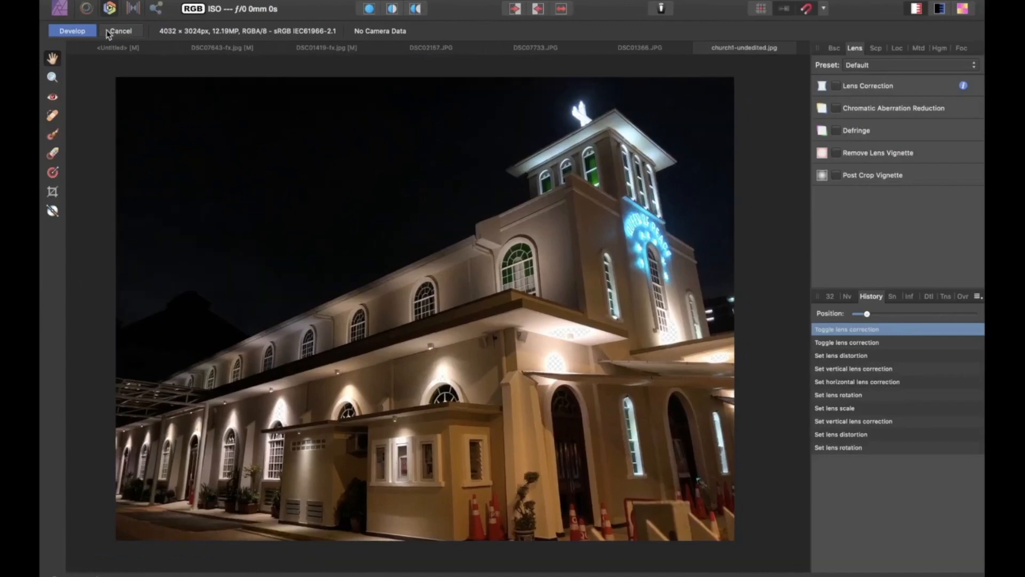
click(60, 9)
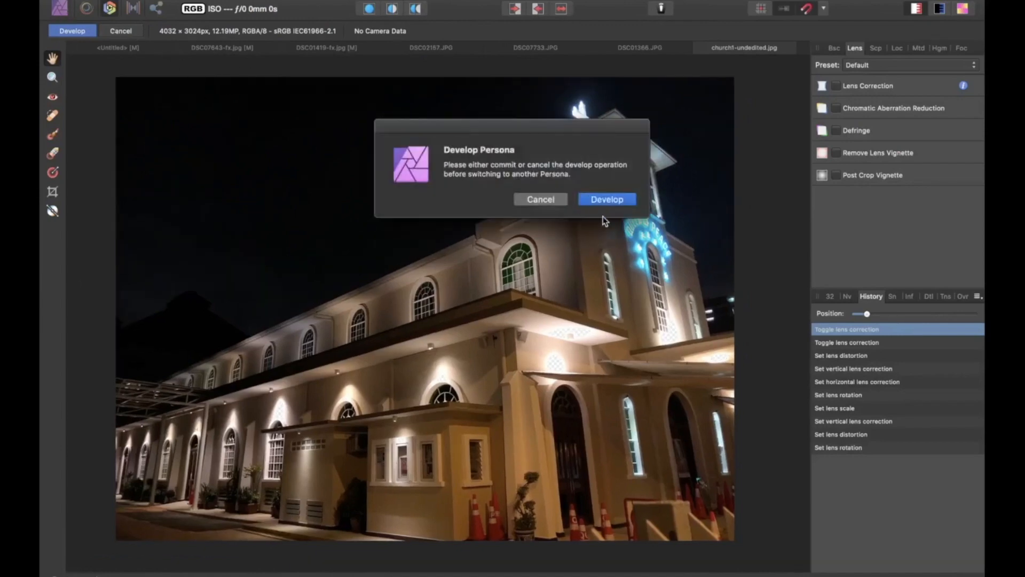
click(605, 200)
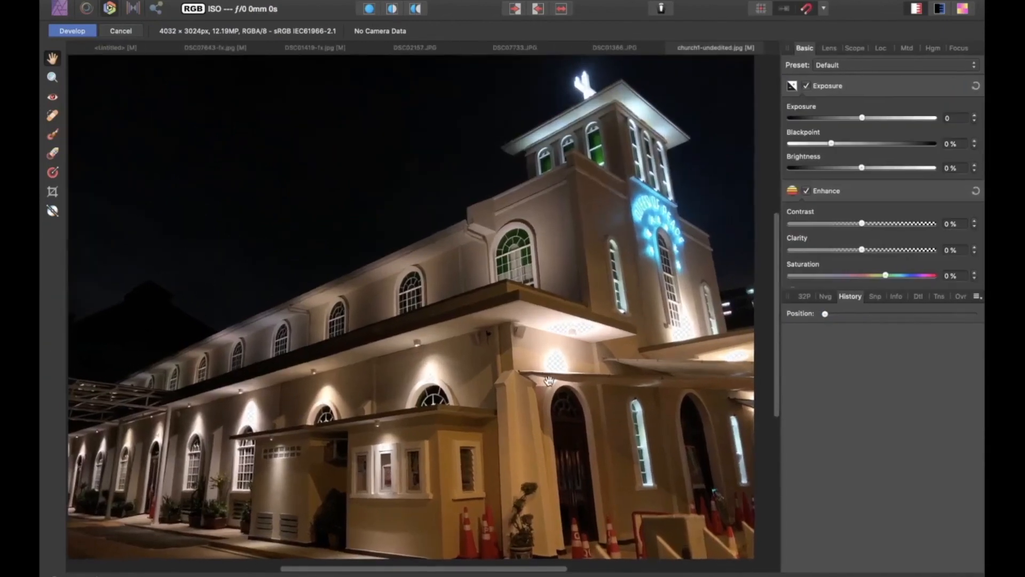
Step: Open the Lens settings and browse and search the lens profile list
click(830, 48)
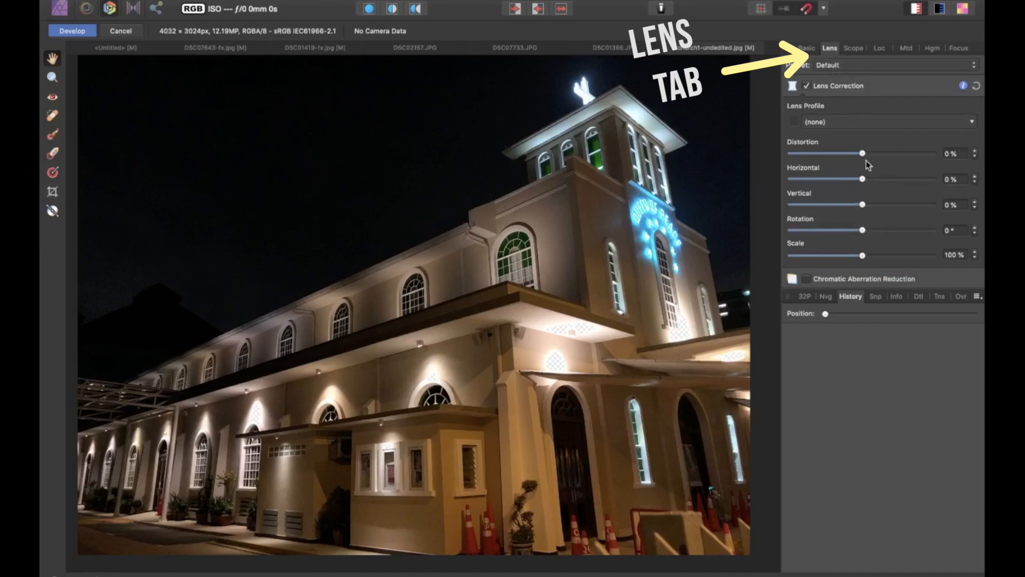
click(824, 121)
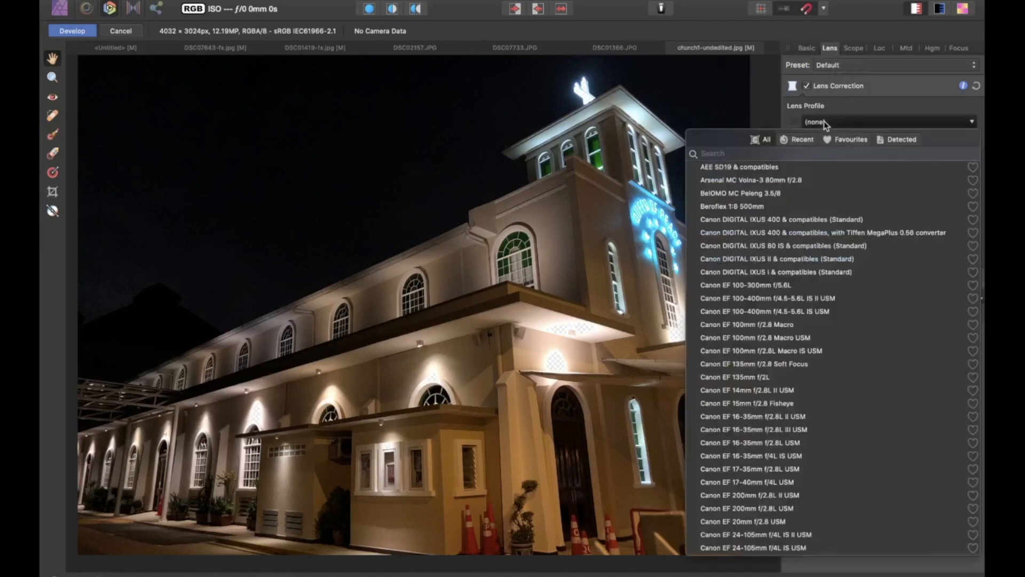
scroll(866, 347, down, 5)
scroll(867, 350, down, 15)
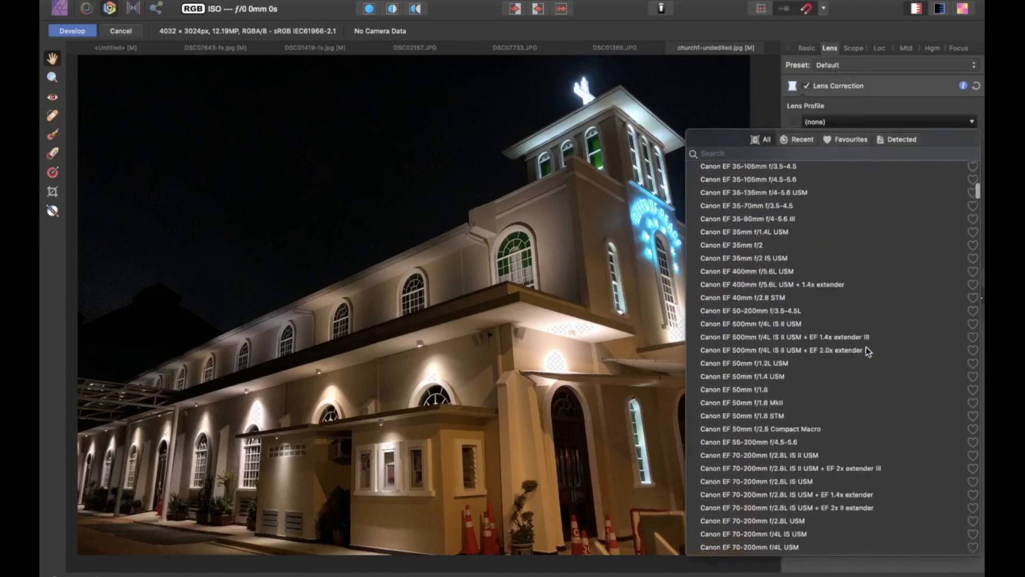
scroll(867, 349, down, 15)
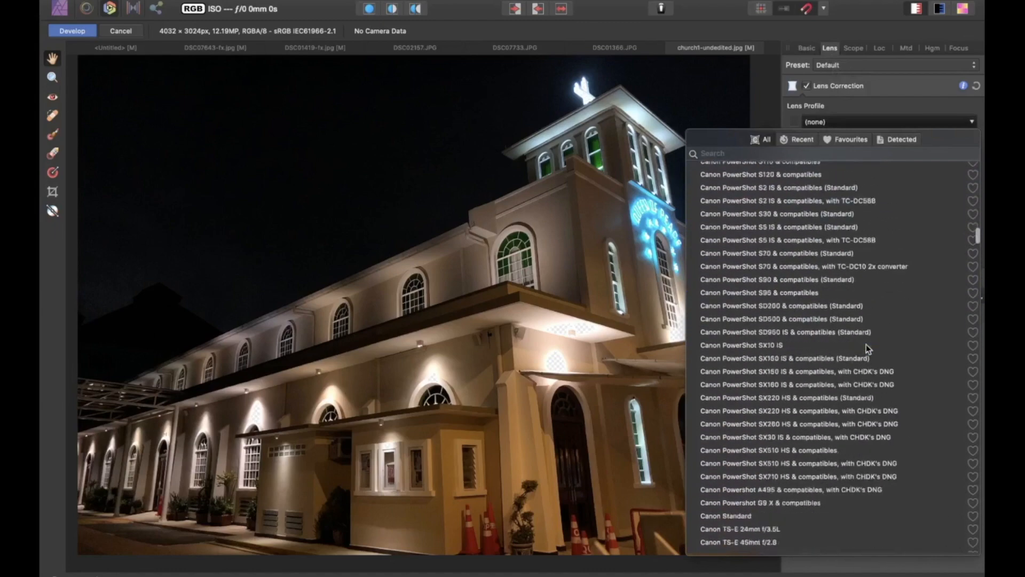
scroll(867, 348, down, 20)
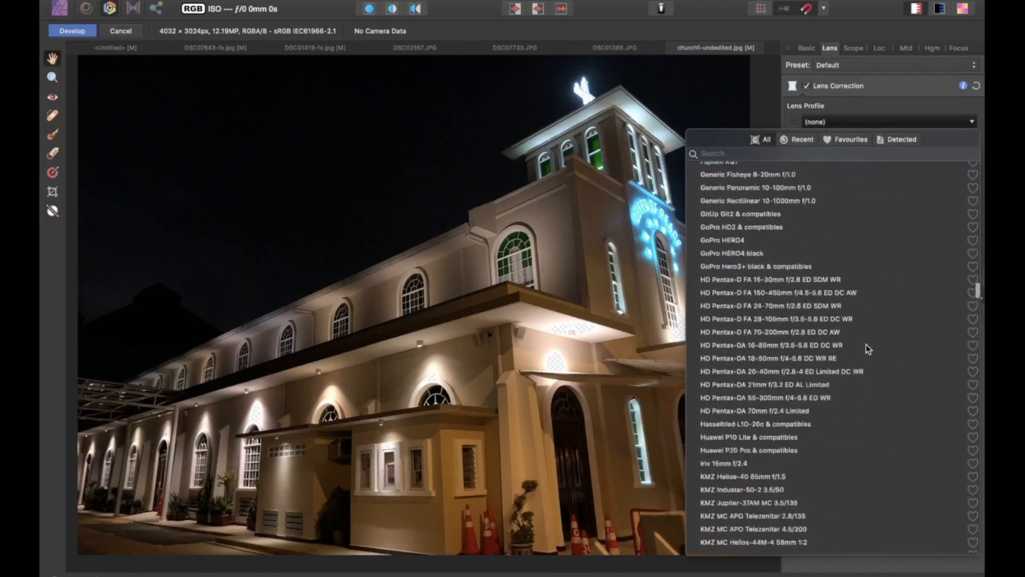
scroll(867, 348, down, 2)
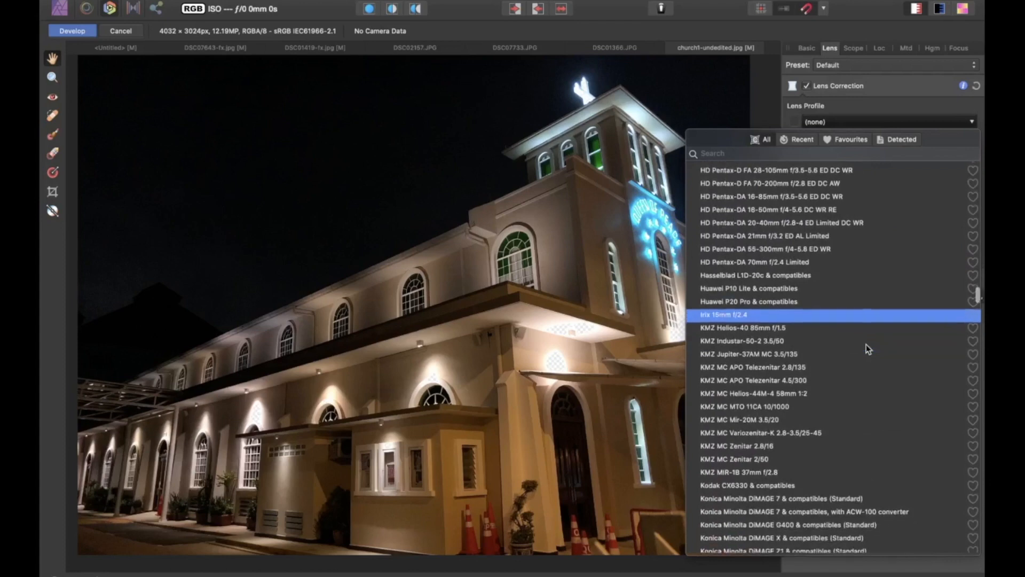
scroll(867, 348, down, 12)
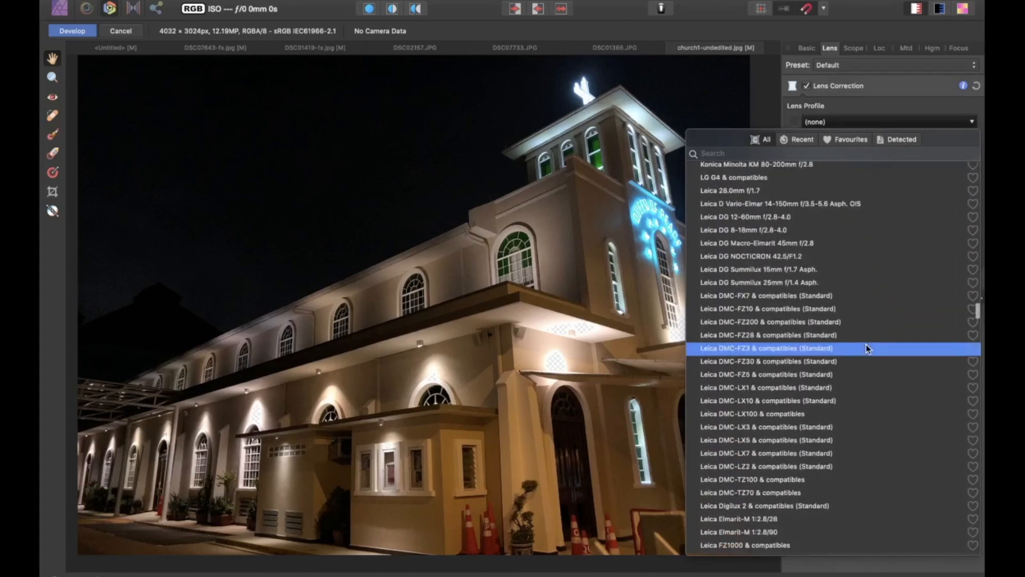
scroll(865, 348, up, 12)
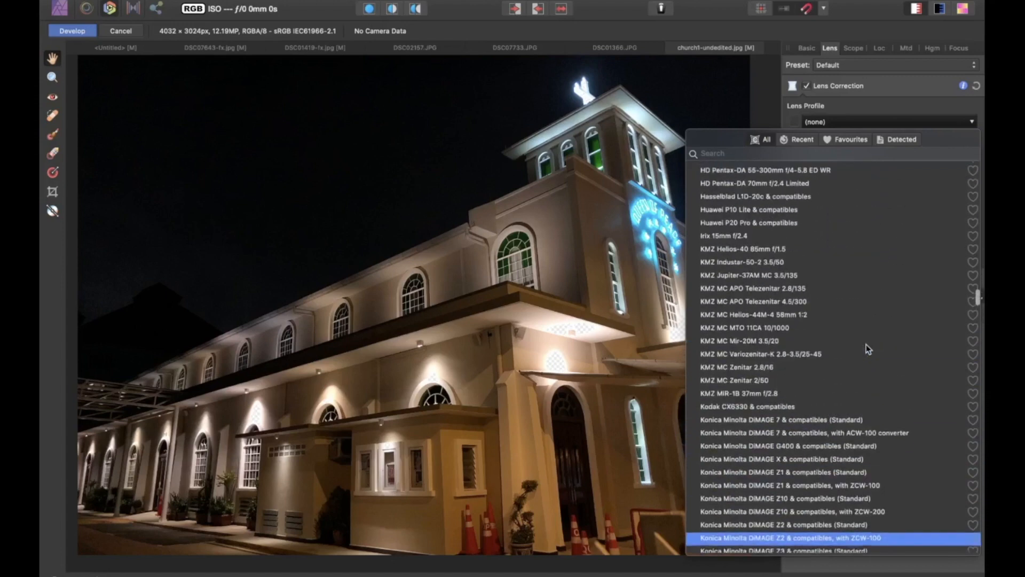
scroll(868, 348, up, 5)
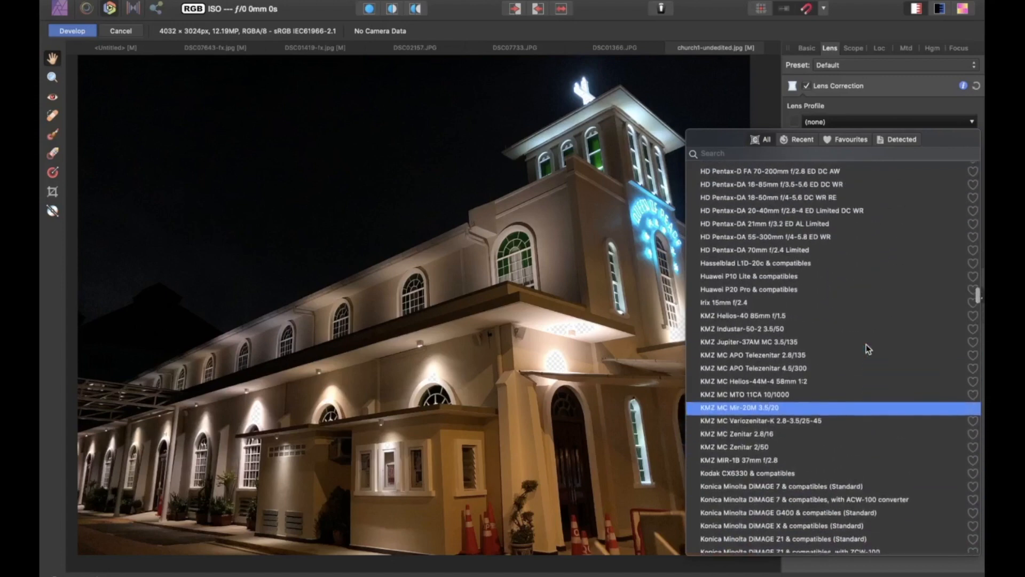
scroll(866, 348, up, 5)
text(lp)
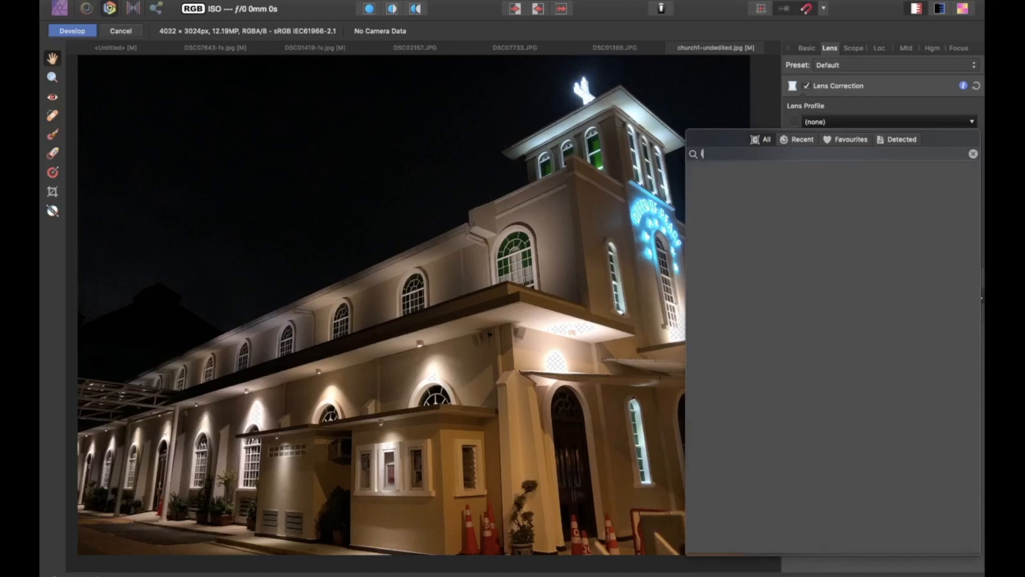
key(BackSpace)
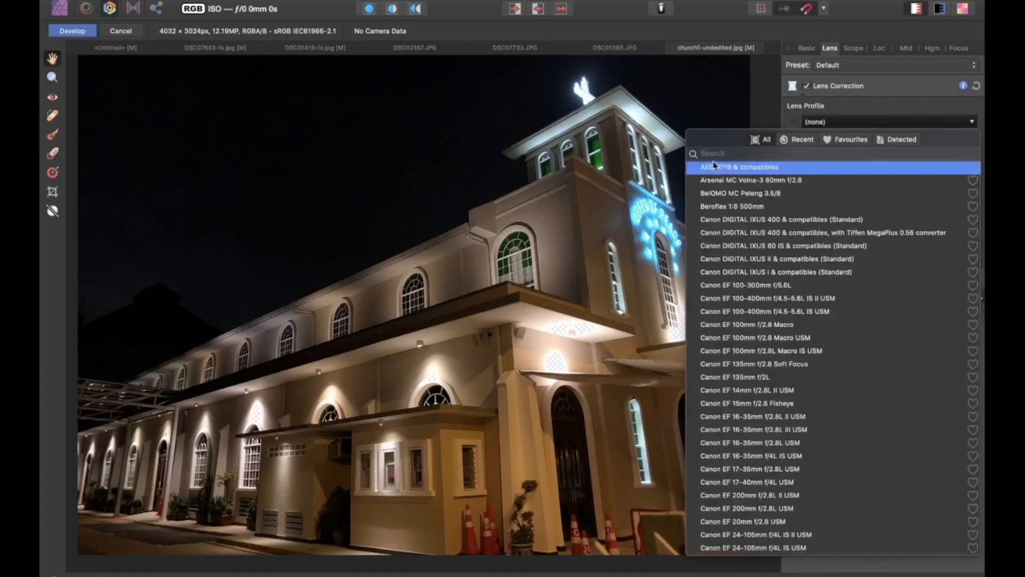
click(812, 121)
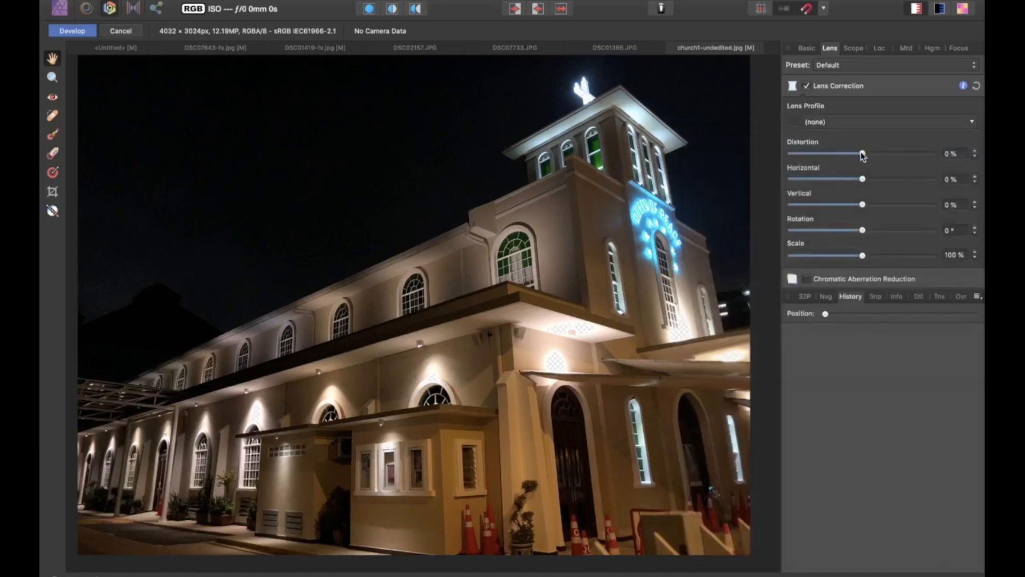
Step: Set lens correction Distortion to -7%, Vertical to -56%, Horizontal to -1%, Rotation to 1.8° and Scale to 115%
mouse_move(863, 155)
mouse_down()
mouse_move(850, 155)
mouse_move(864, 157)
mouse_up()
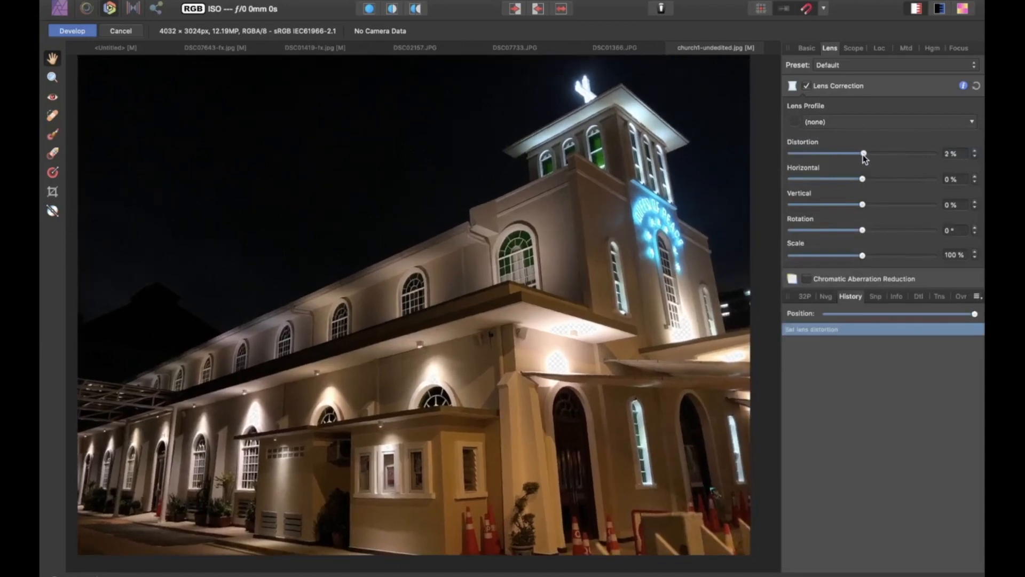
drag(863, 155, 857, 159)
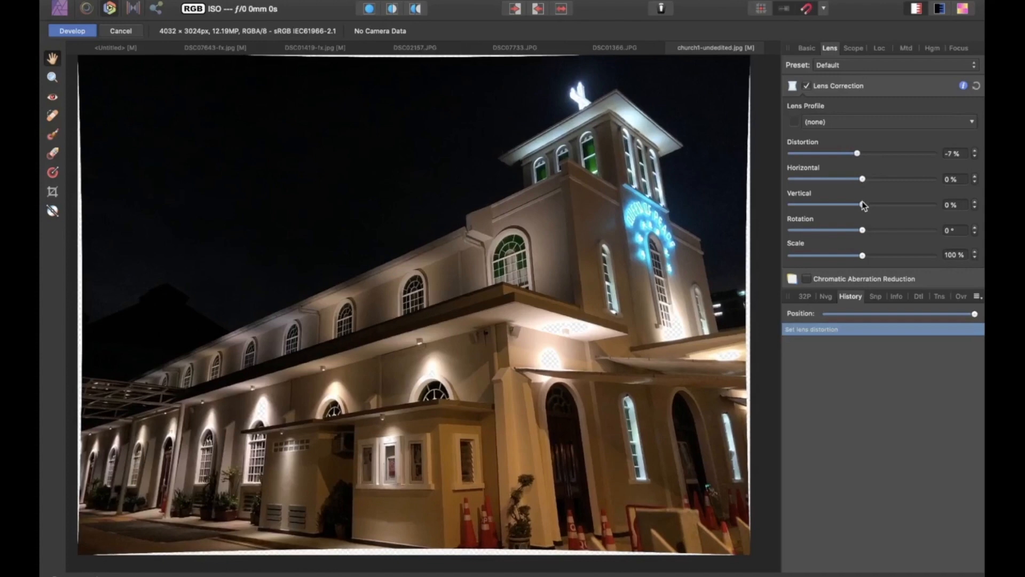
drag(863, 206, 862, 180)
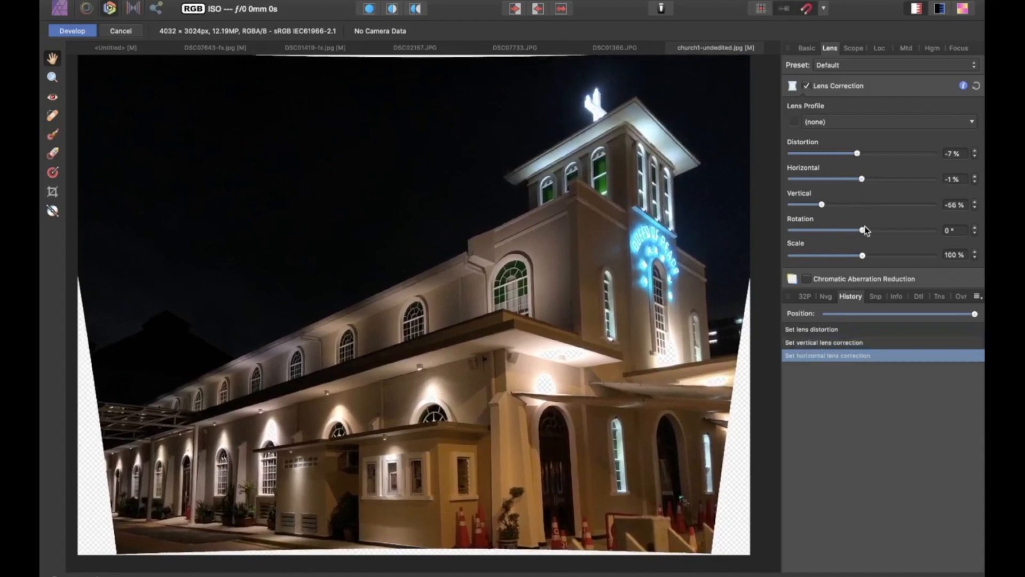
drag(862, 230, 875, 231)
drag(862, 255, 884, 257)
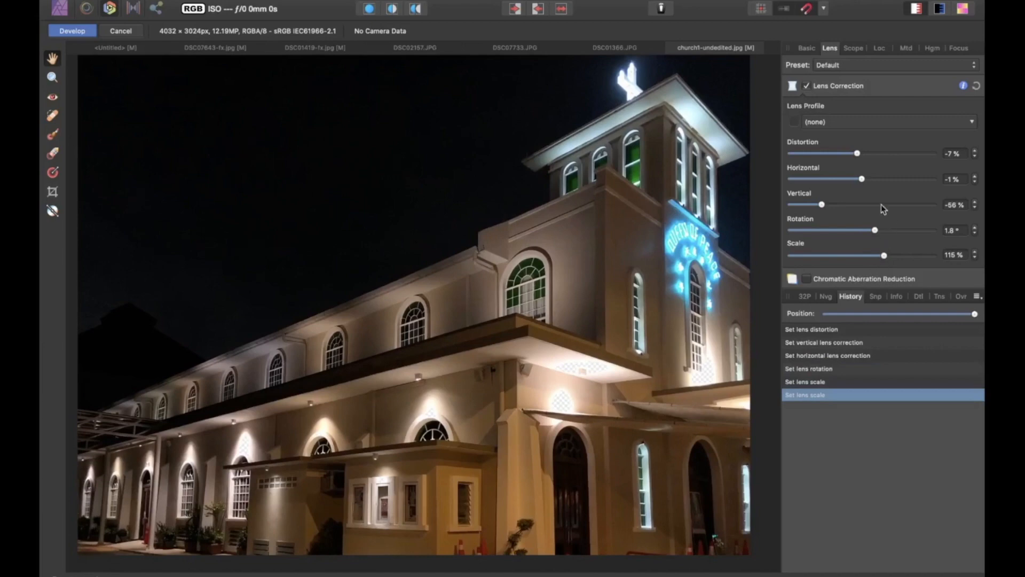
Step: Set lens correction Rotation to 2.1° and step through the history to compare before and after
drag(875, 230, 880, 229)
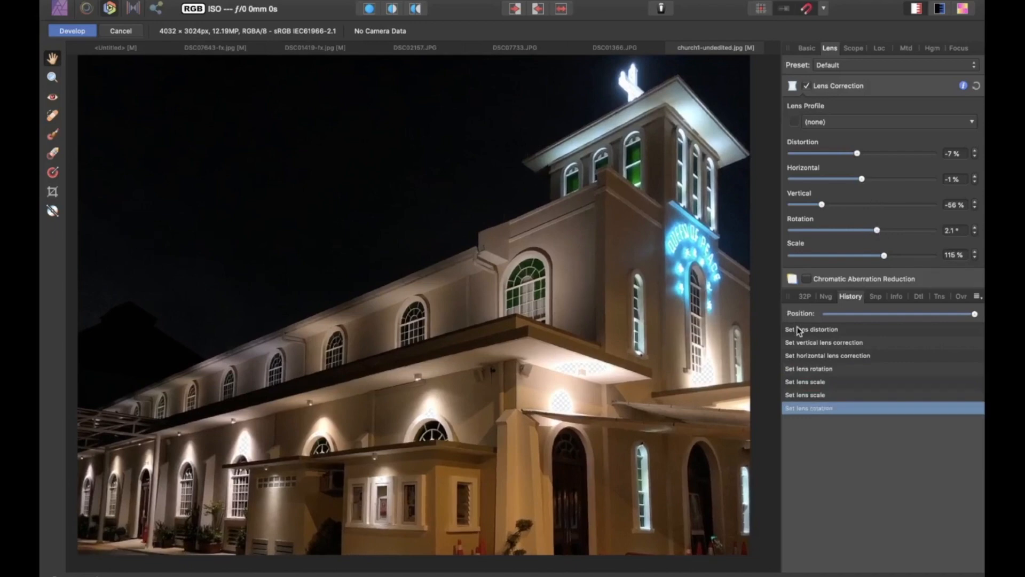
click(824, 314)
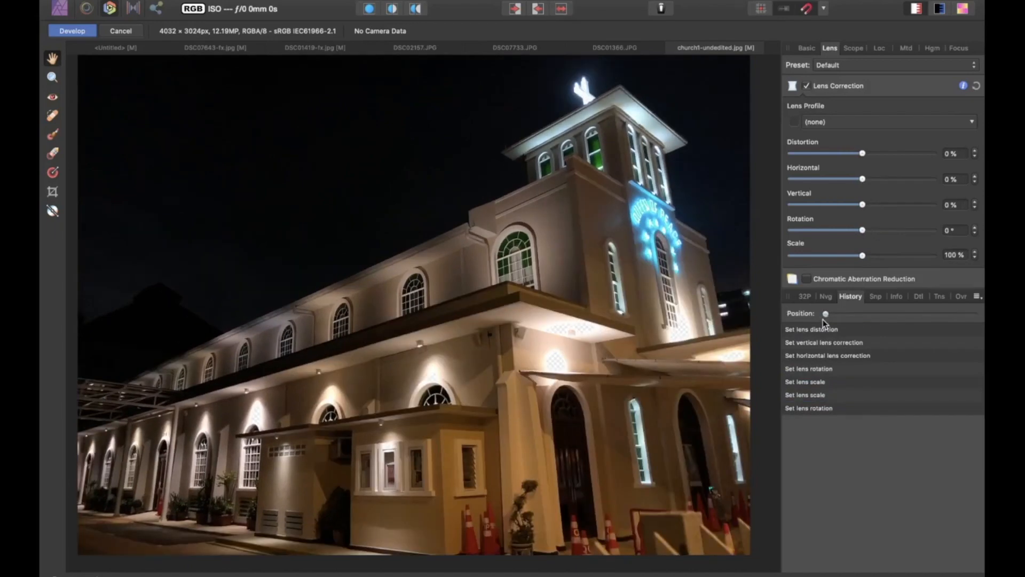
drag(825, 314, 983, 303)
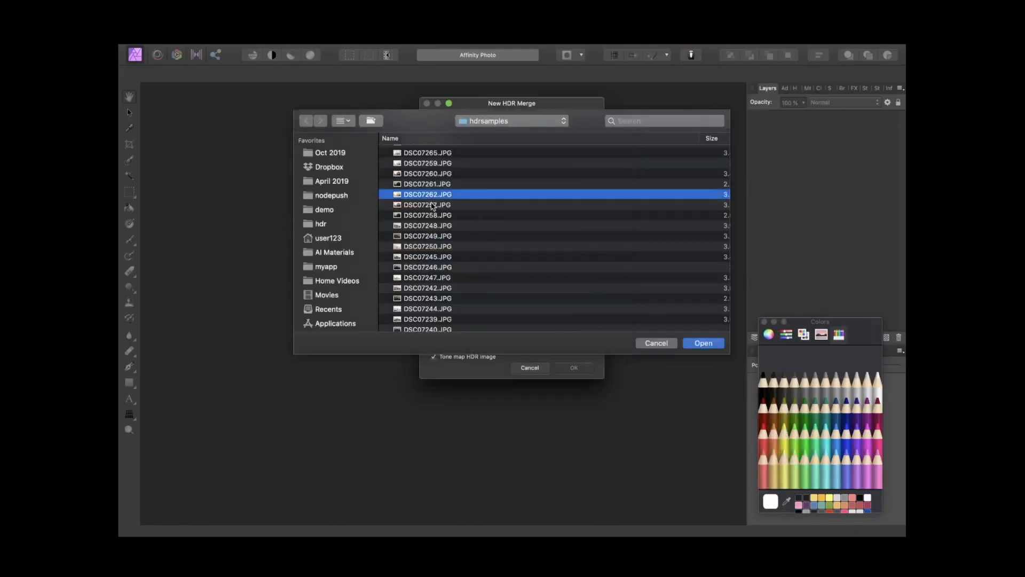
Step: Merge the exposures DSC07259, DSC07260 and DSC07261 into a new tone-mapped HDR image
click(433, 205)
key(space)
key(space)
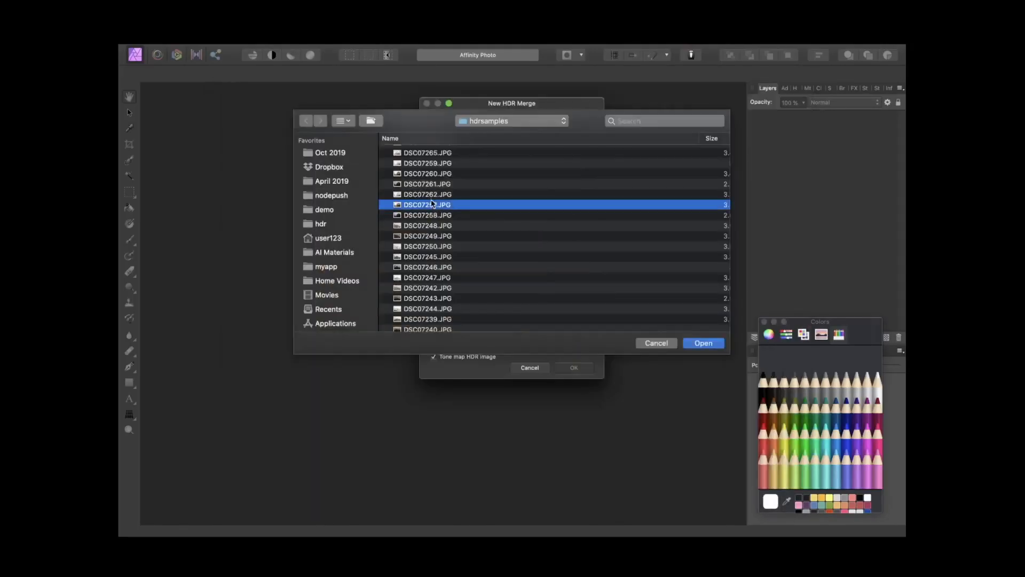
click(430, 184)
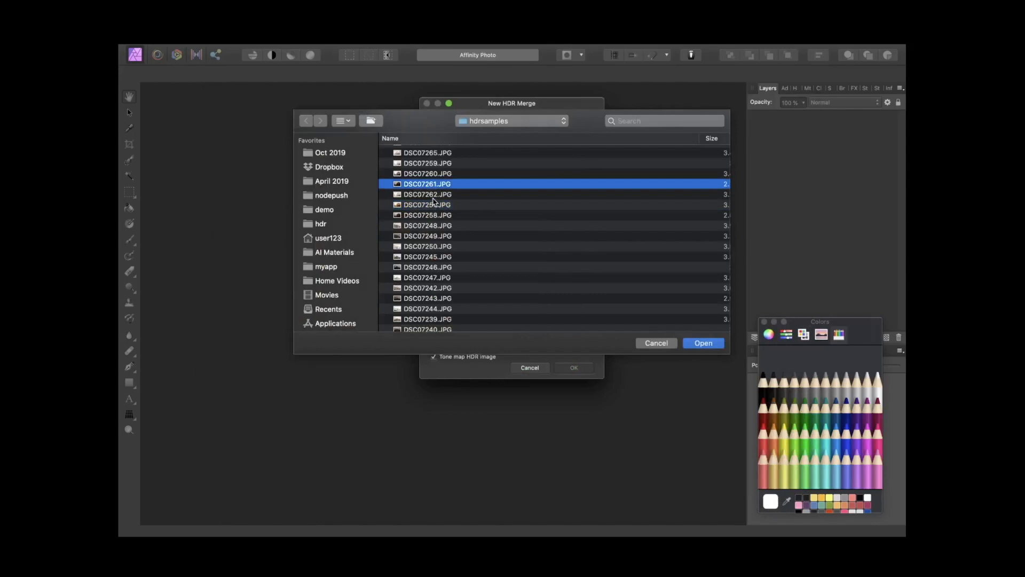
shift+click(435, 167)
click(698, 345)
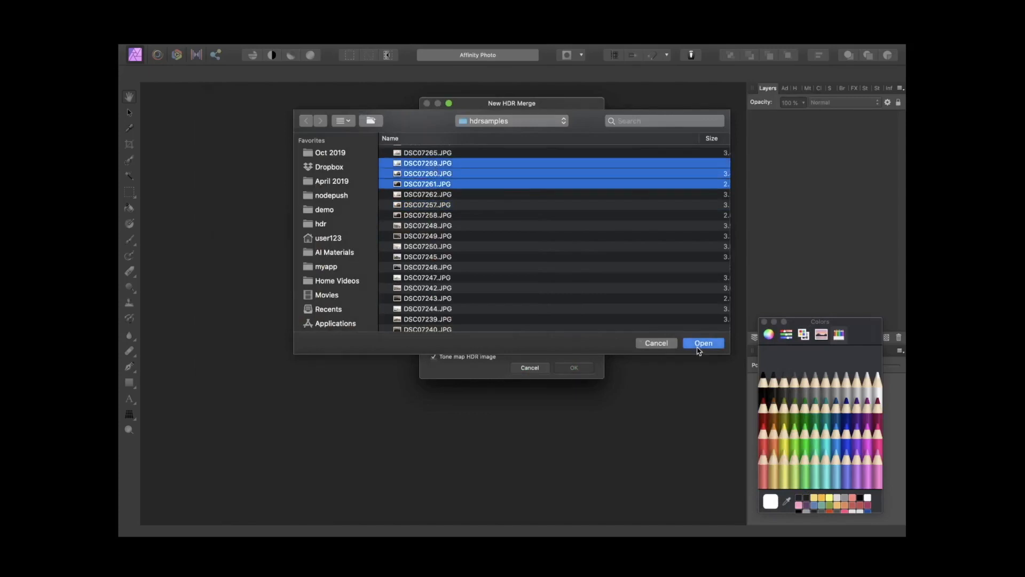
click(580, 369)
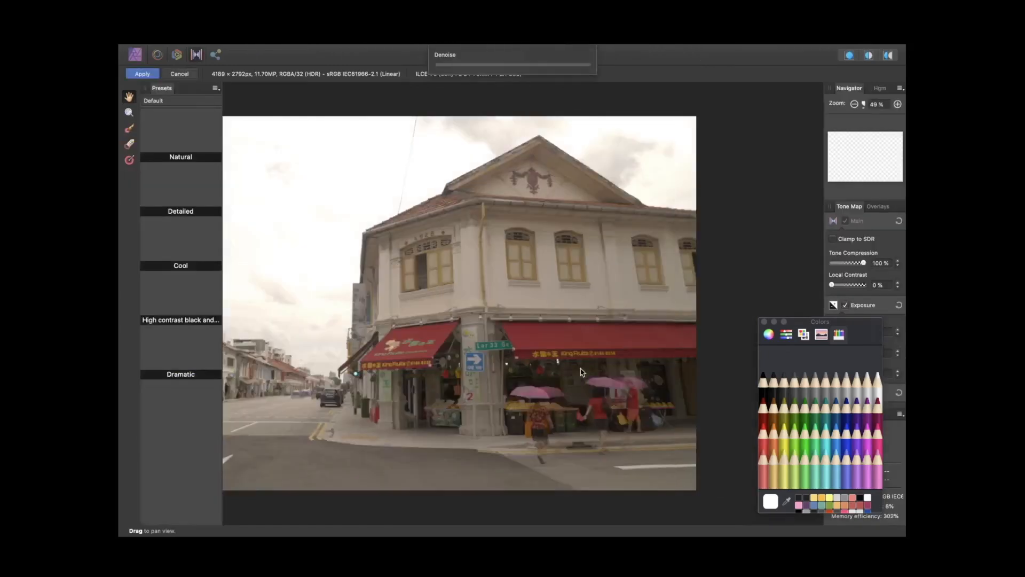
Step: Set the tone map Local Contrast to 67%
click(763, 321)
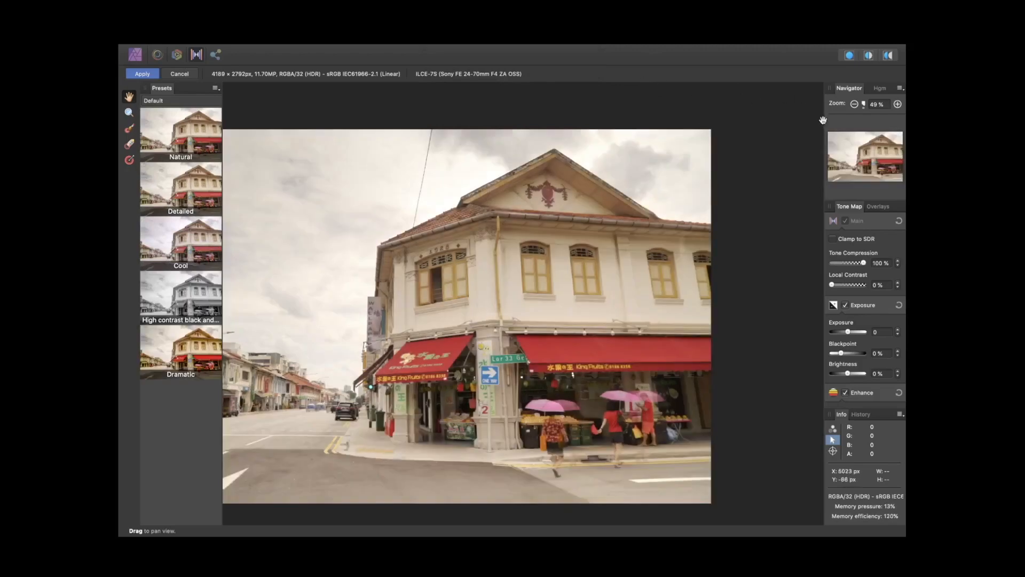
drag(822, 120, 798, 125)
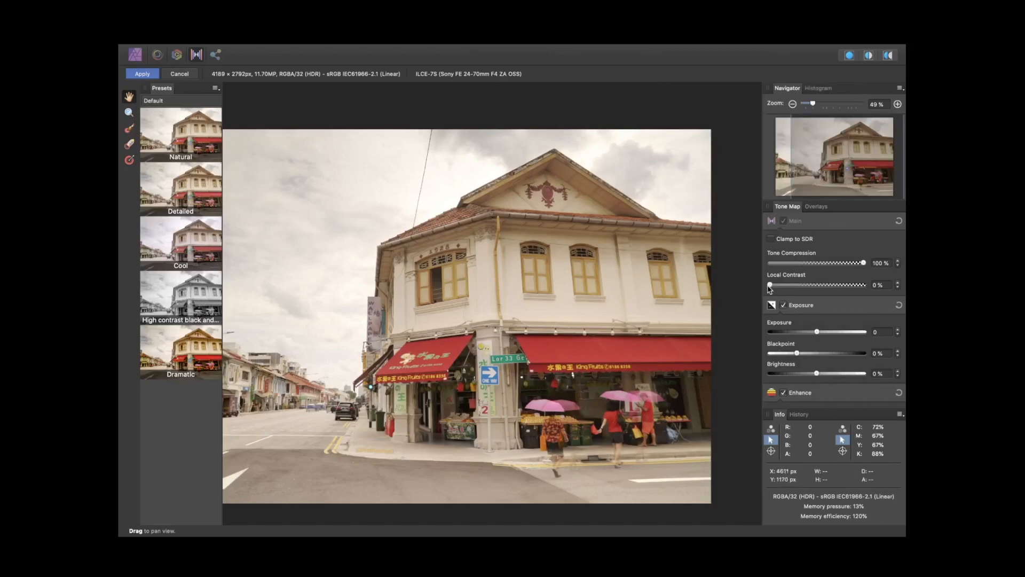
drag(769, 288, 831, 299)
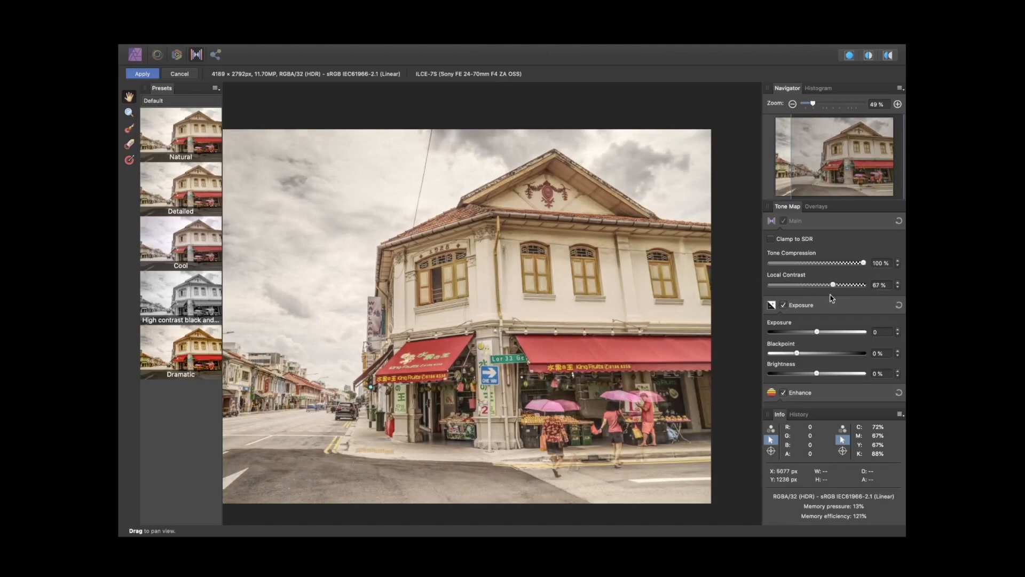
Step: Review the Exposure, Enhance and Shadows & Highlights settings and try the Dramatic tone map preset
scroll(807, 329, down, 5)
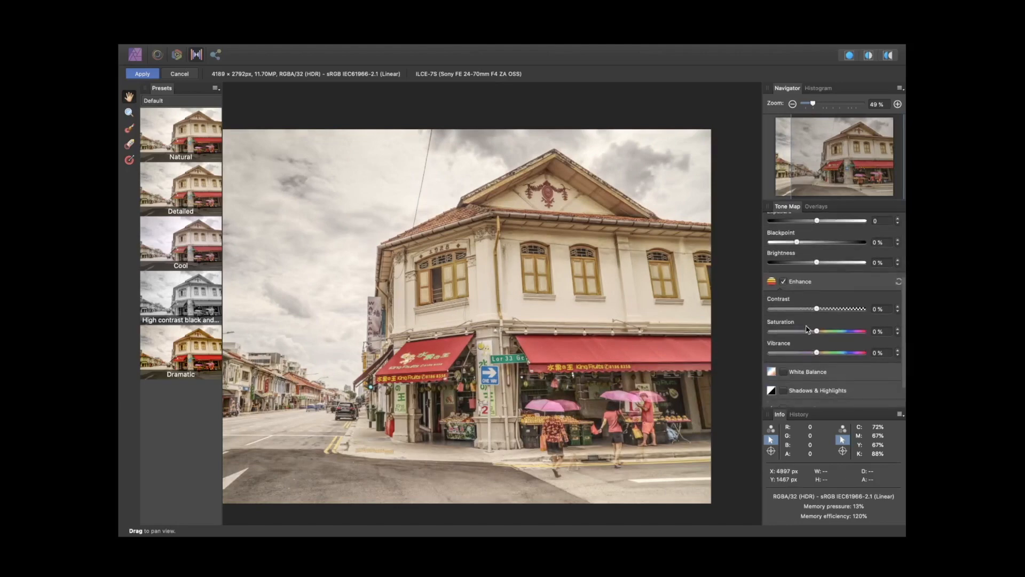
scroll(810, 345, up, 1)
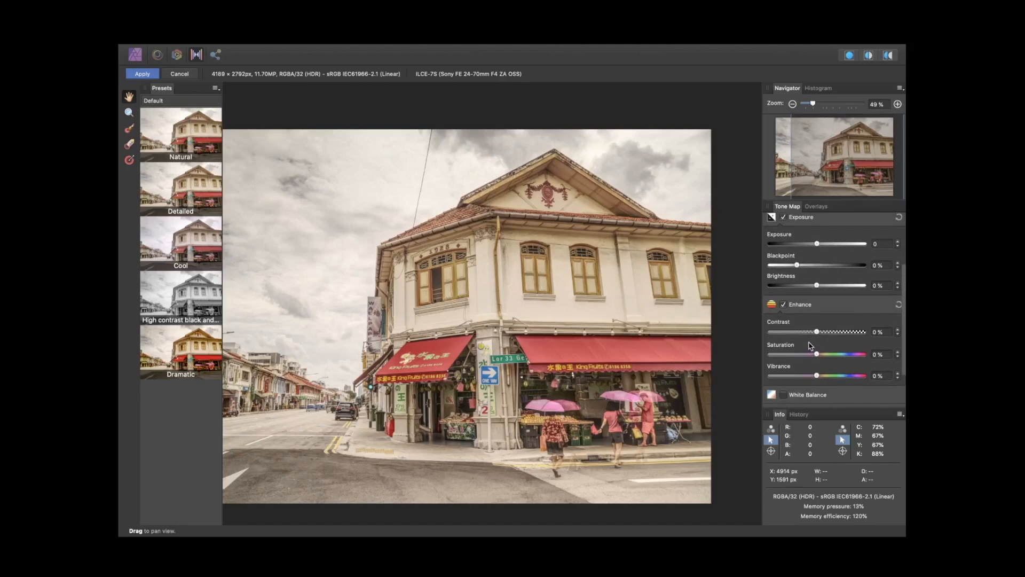
scroll(808, 355, down, 2)
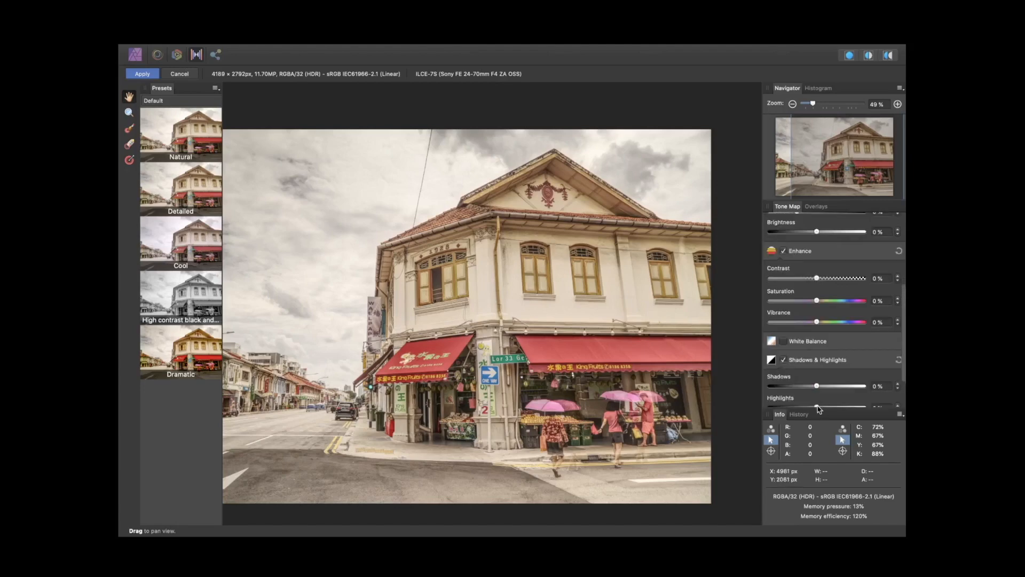
mouse_move(818, 408)
mouse_down()
mouse_move(789, 408)
mouse_move(812, 410)
mouse_up()
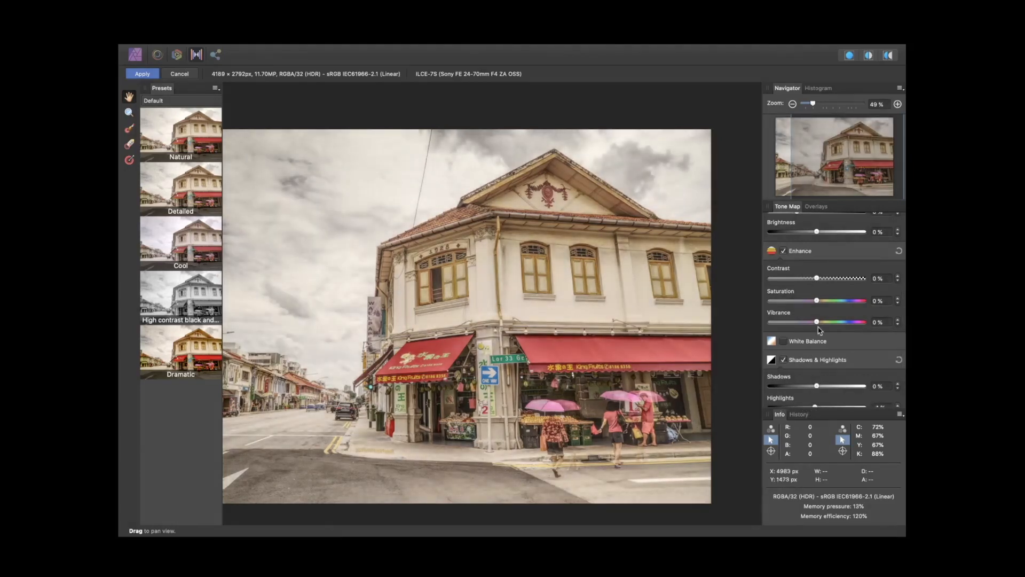
scroll(819, 330, up, 1)
scroll(819, 330, up, 5)
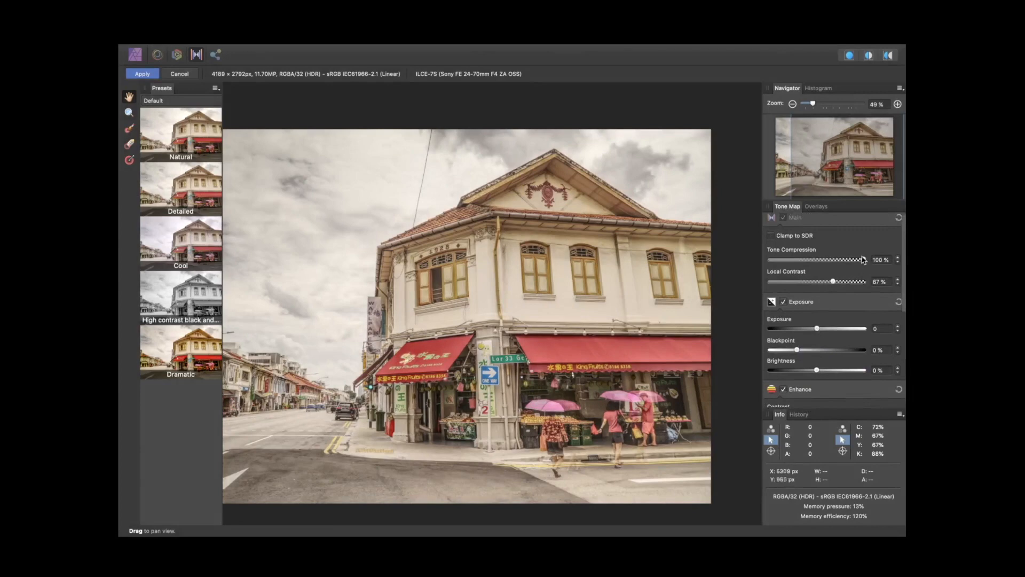
drag(843, 260, 780, 262)
click(179, 350)
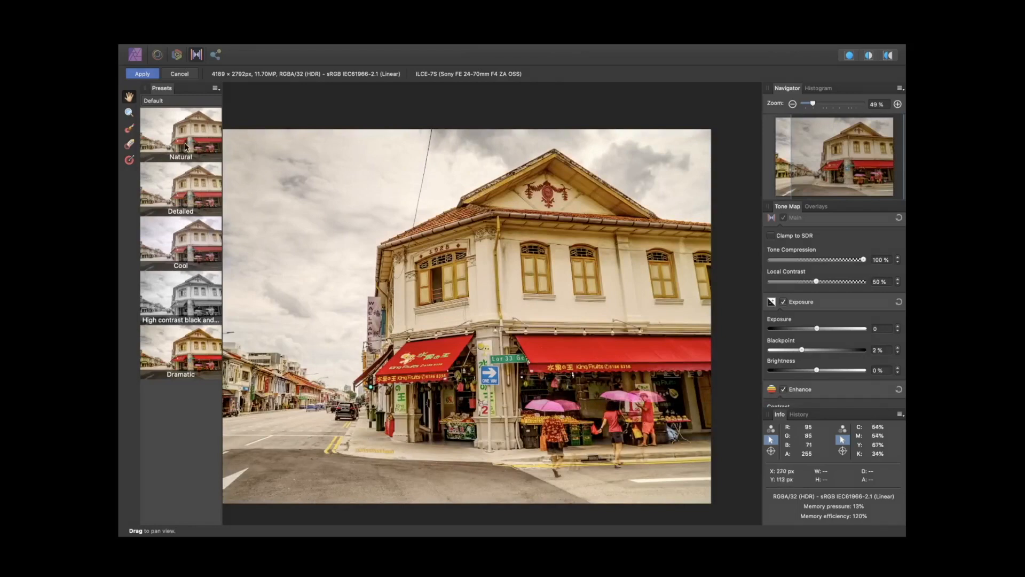
Step: Apply the Natural tone map preset and raise its Local Contrast
click(185, 145)
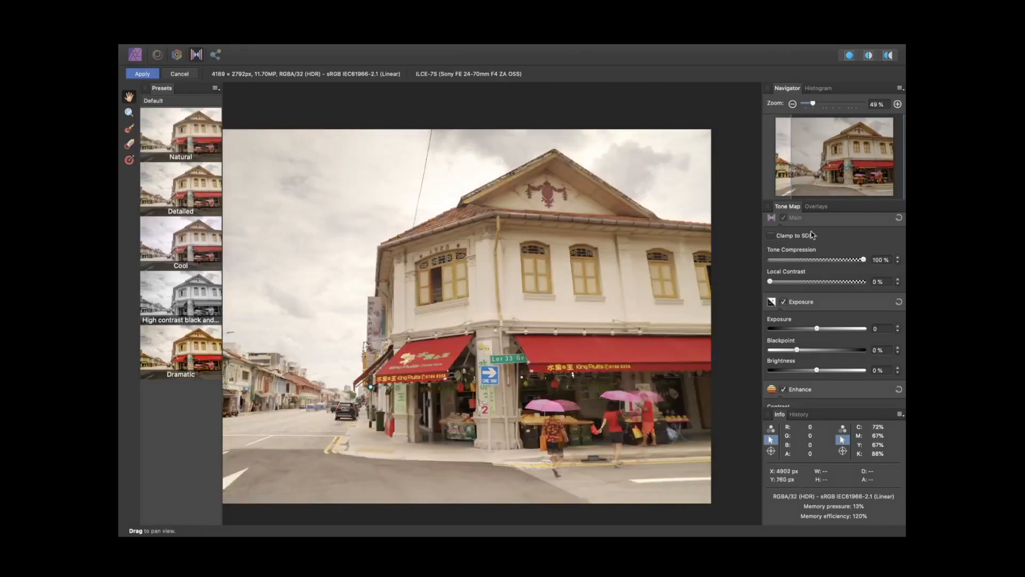
drag(770, 281, 849, 297)
scroll(708, 347, down, 2)
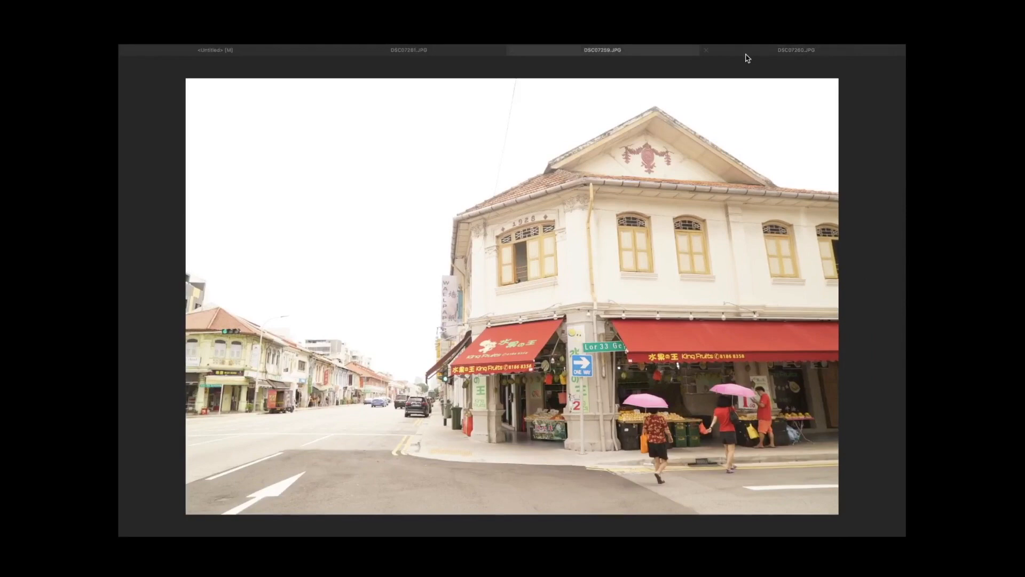
Step: Switch between the source exposure documents to compare their brightness
click(758, 52)
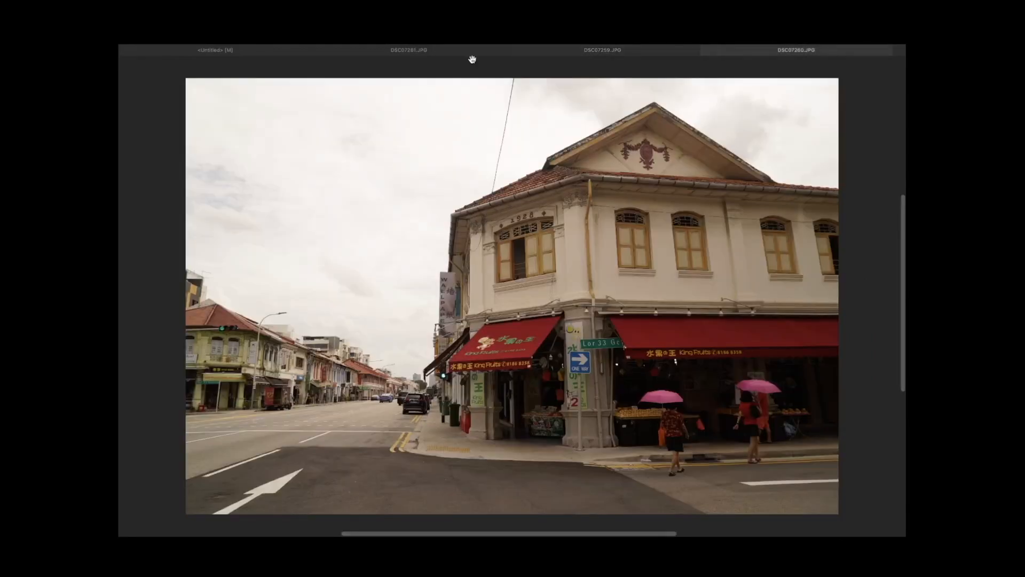
click(459, 52)
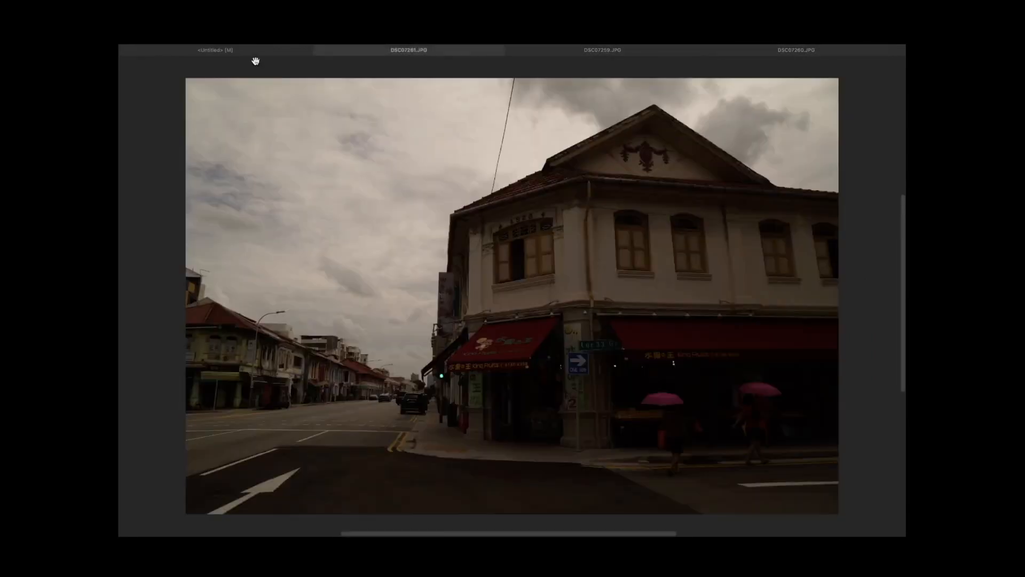
click(255, 52)
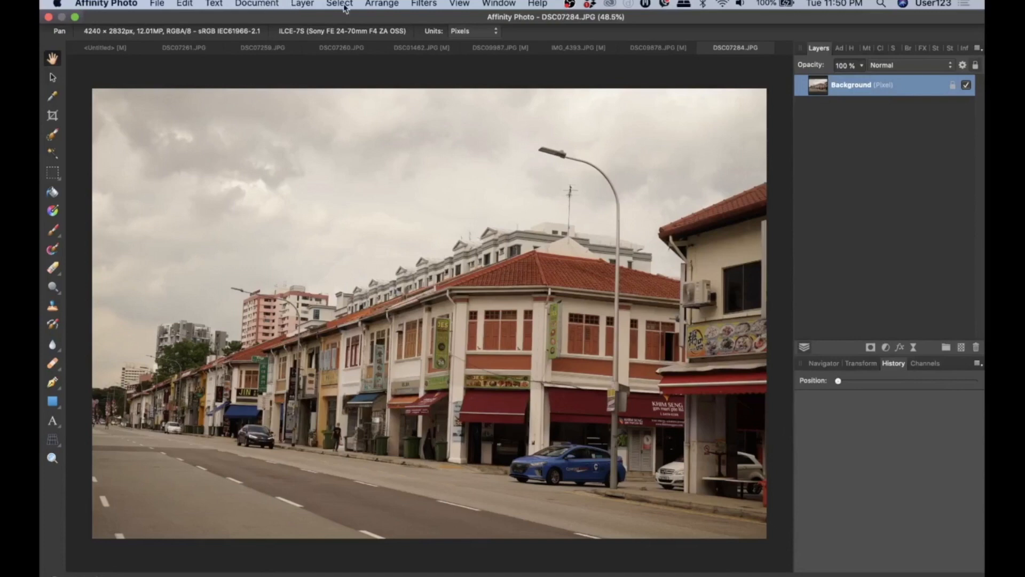
Step: Add a Live Clarity filter layer to the street photo and raise its strength
click(302, 5)
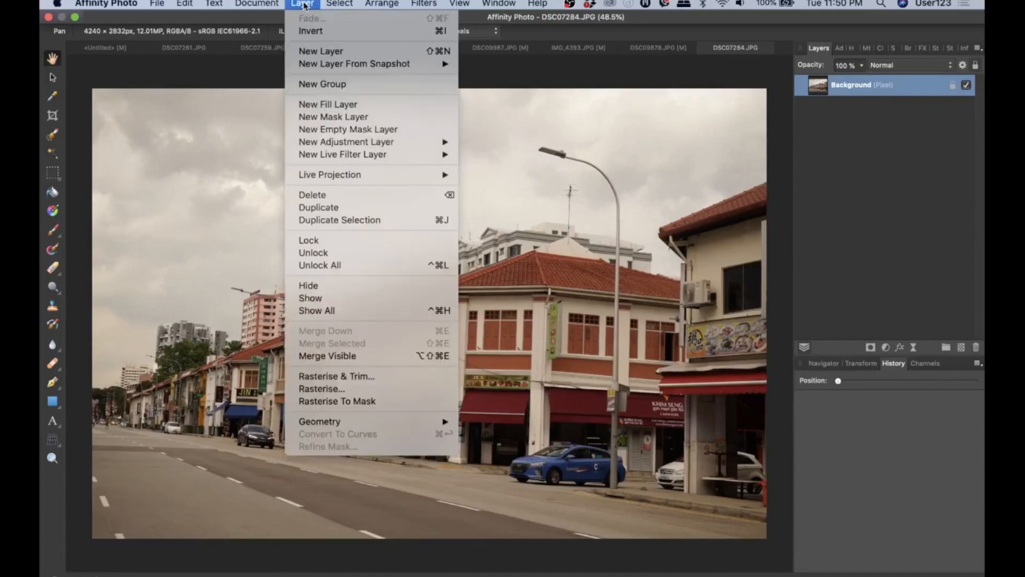
mouse_move(382, 155)
mouse_move(532, 168)
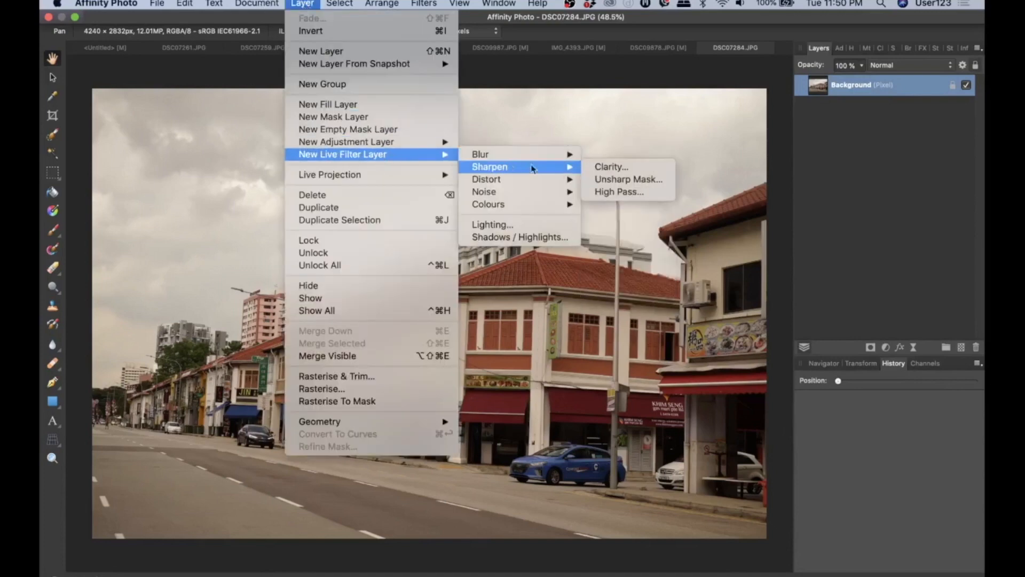
click(611, 167)
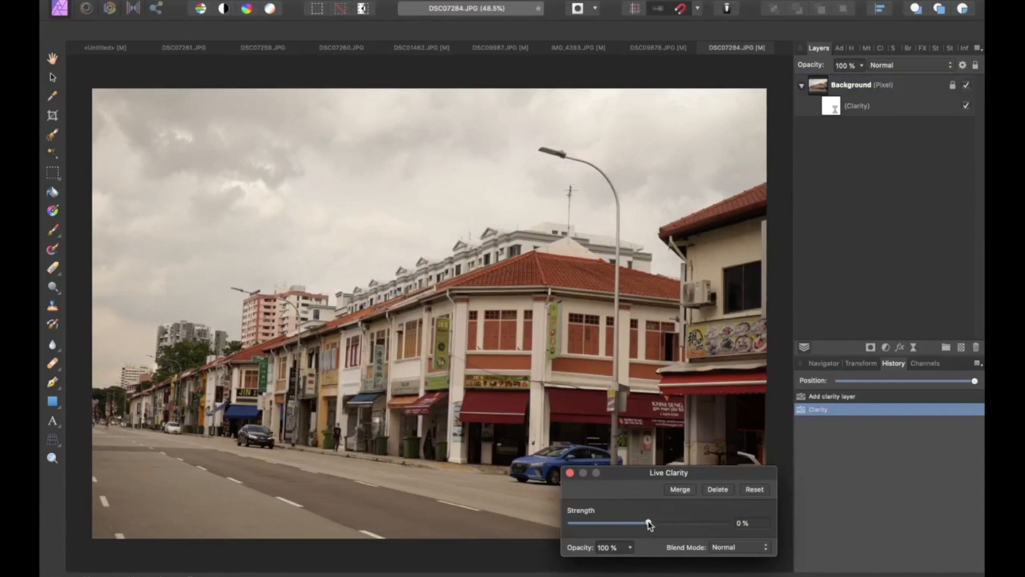
drag(649, 524, 729, 526)
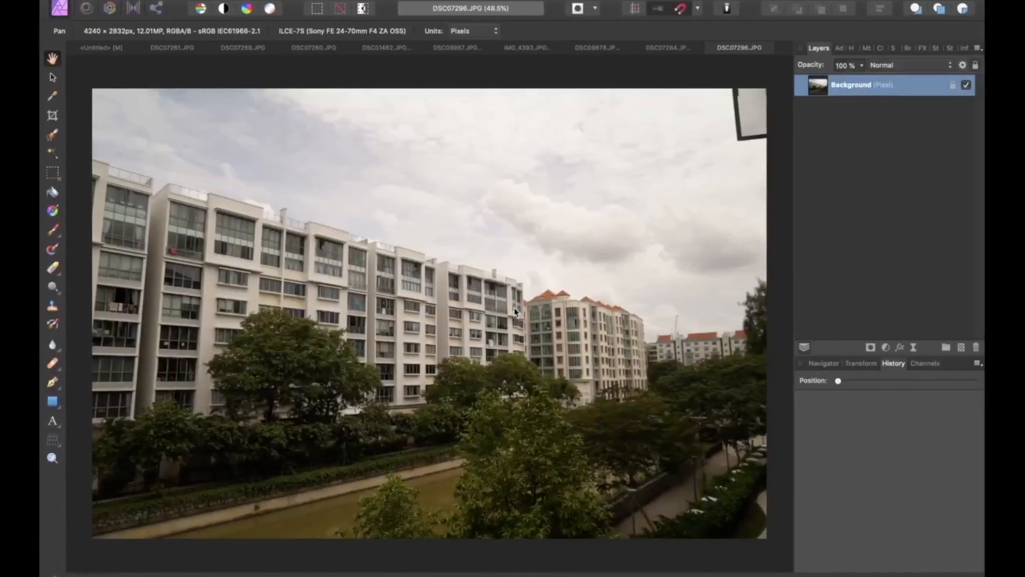
Step: Add a Live Clarity filter layer with 100% strength to the apartment photo and compare before and after
mouse_move(373, 2)
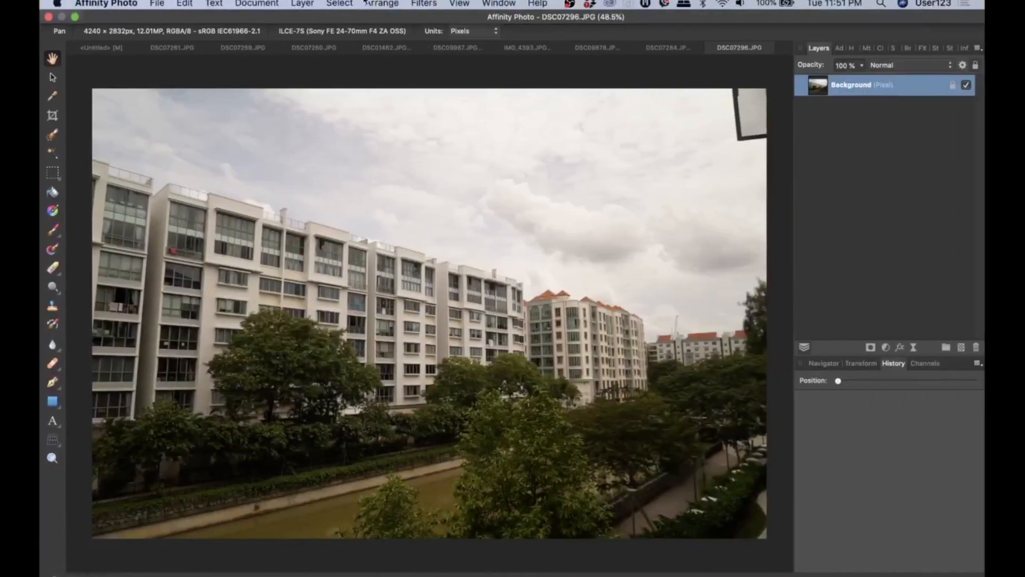
click(304, 4)
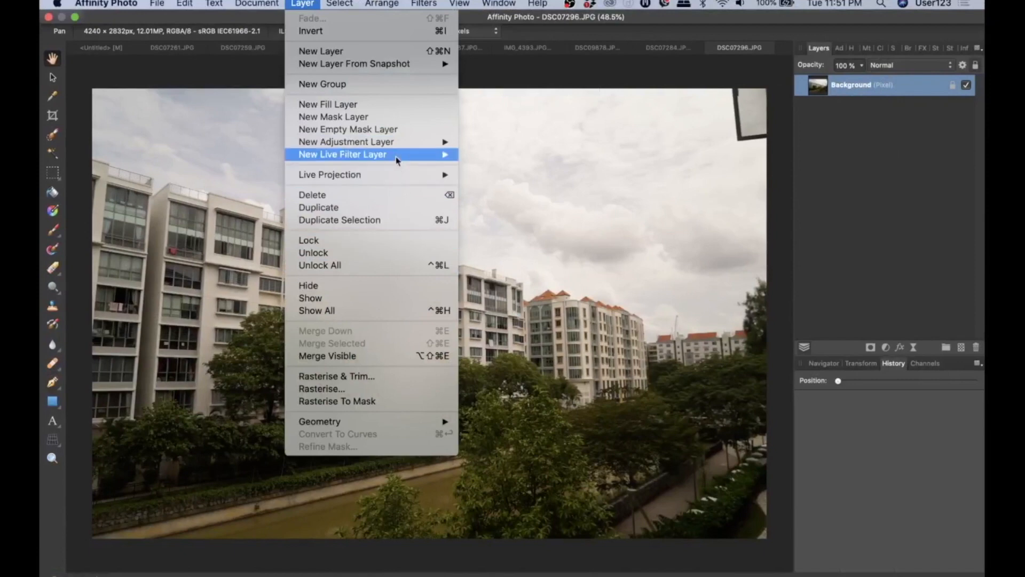
mouse_move(398, 161)
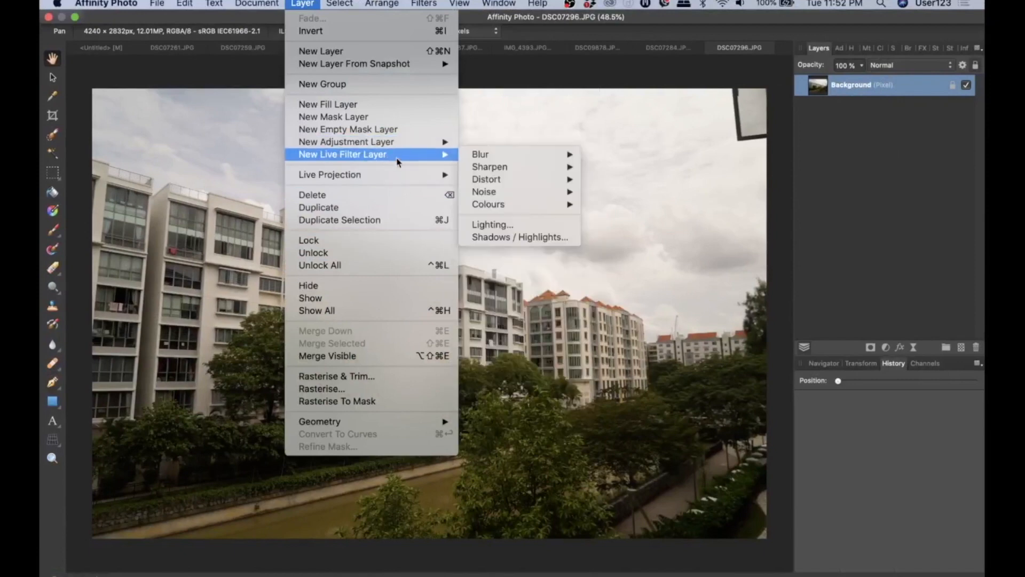
mouse_move(484, 170)
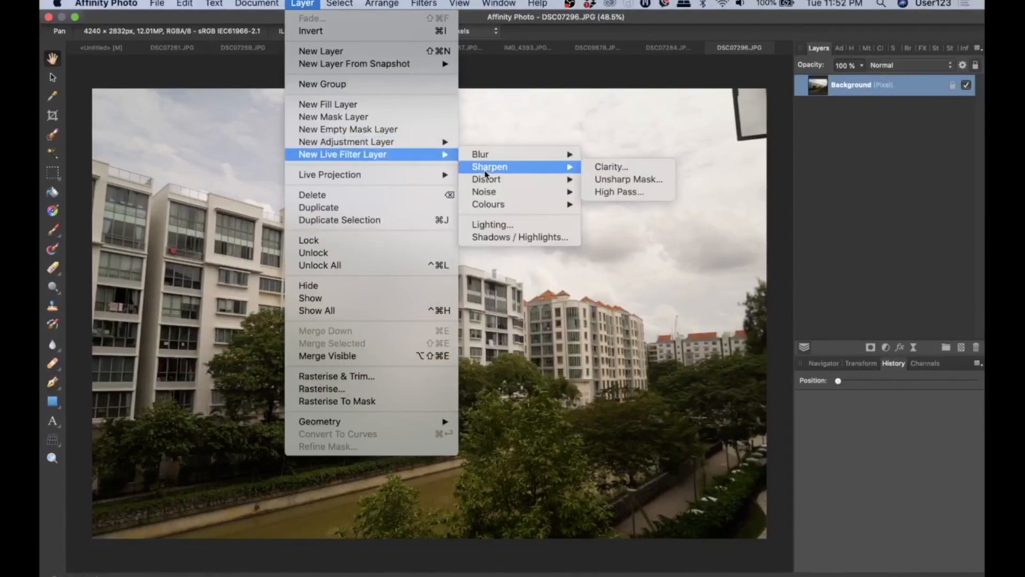
click(612, 166)
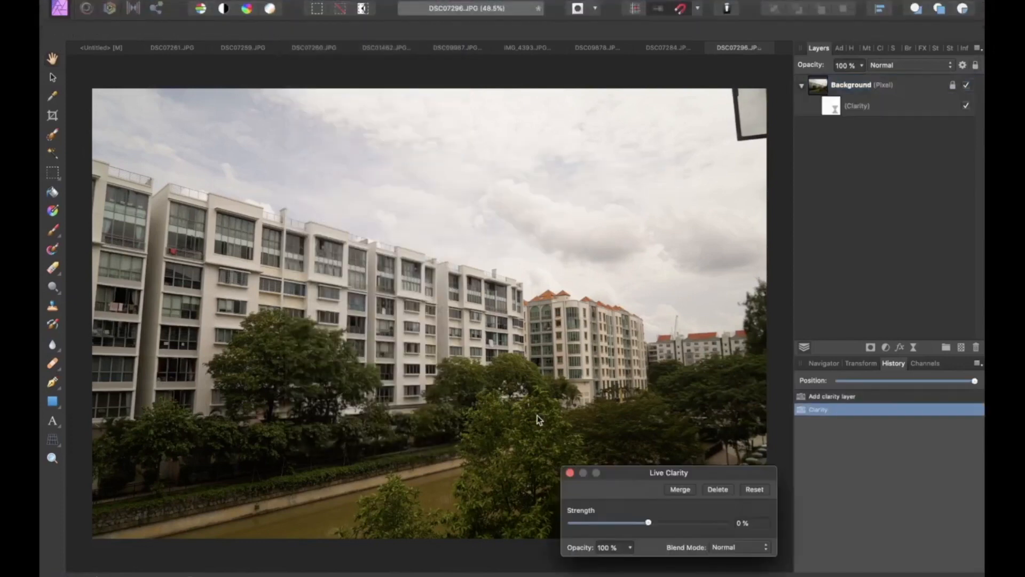
drag(648, 522, 726, 525)
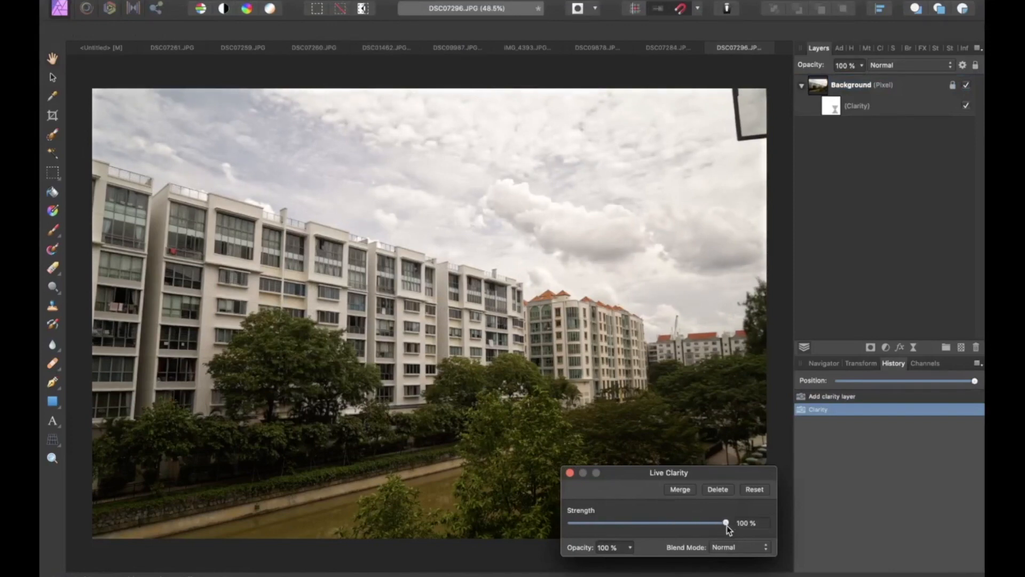
click(570, 473)
click(923, 396)
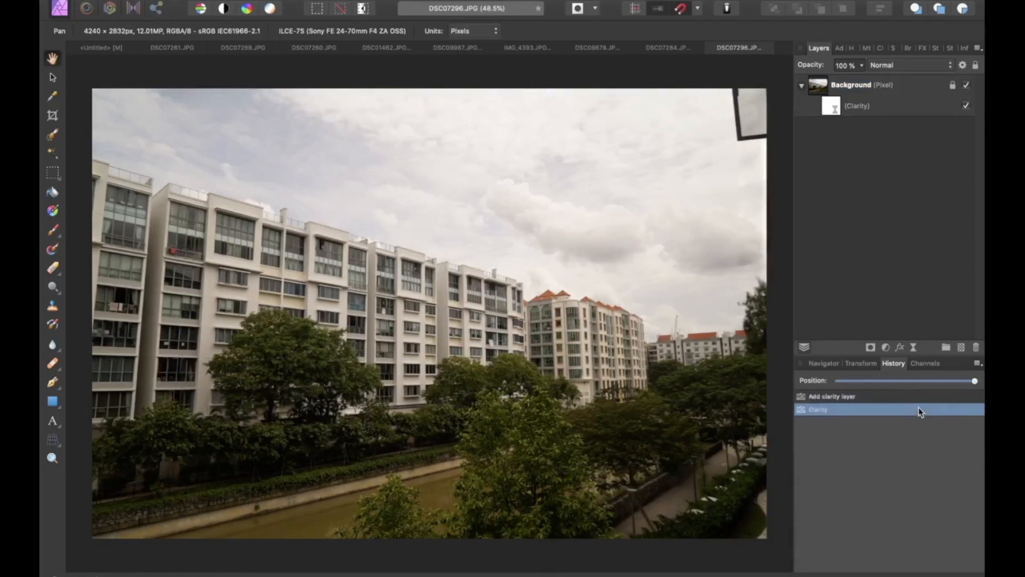
click(854, 409)
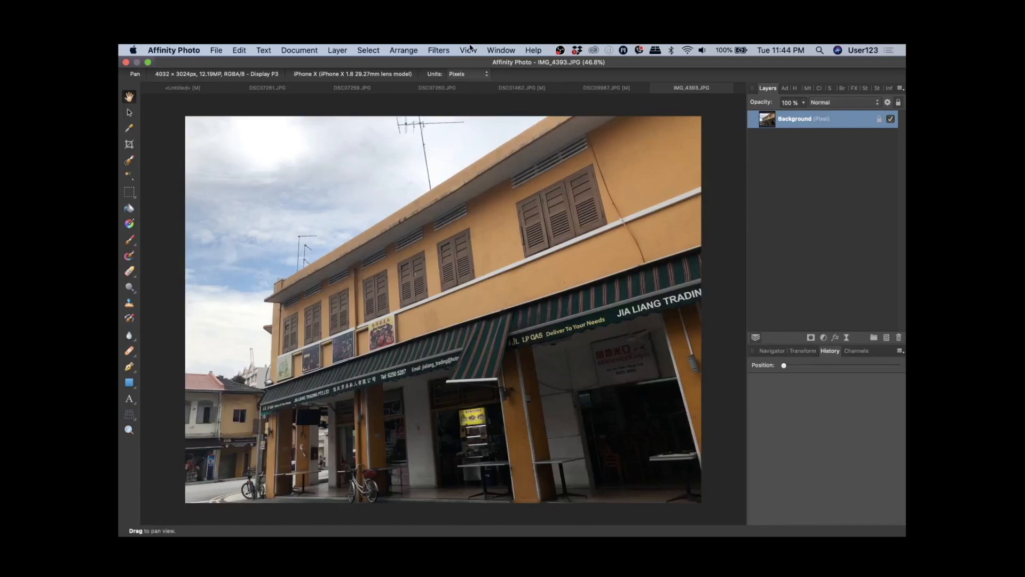
Step: Add an HSL Shift adjustment layer to the street photo
click(337, 50)
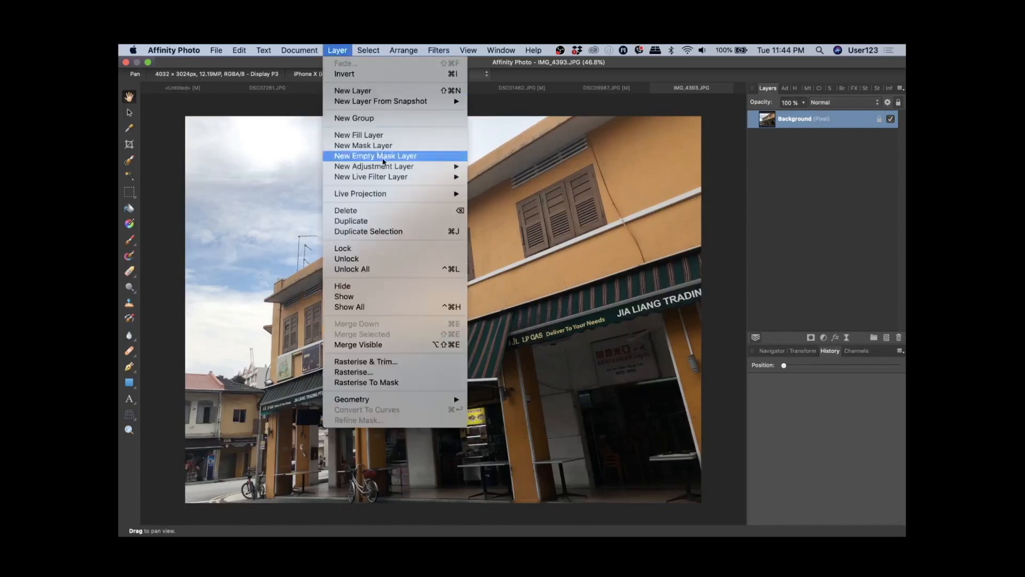
mouse_move(422, 166)
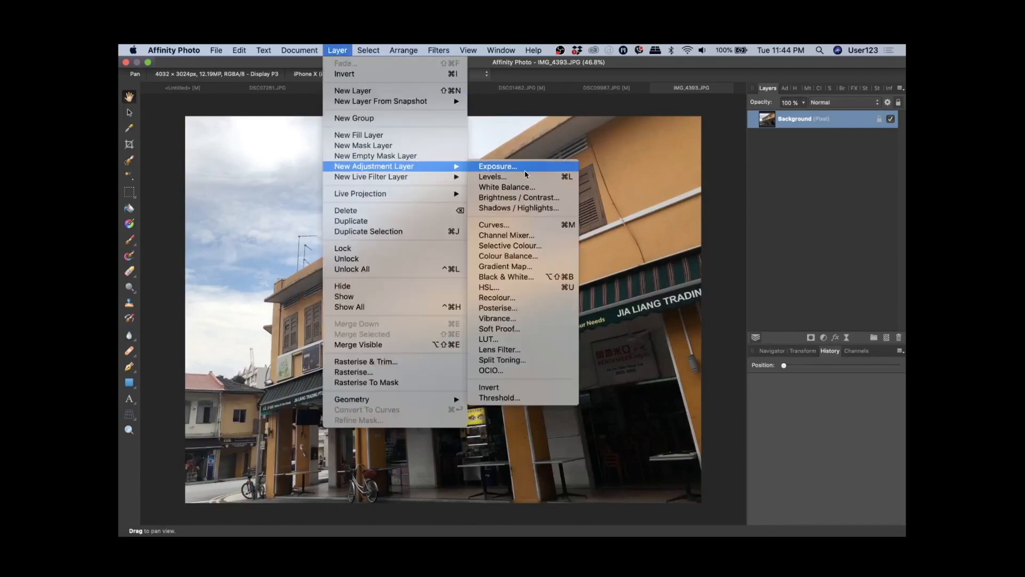
click(537, 288)
drag(767, 236, 807, 236)
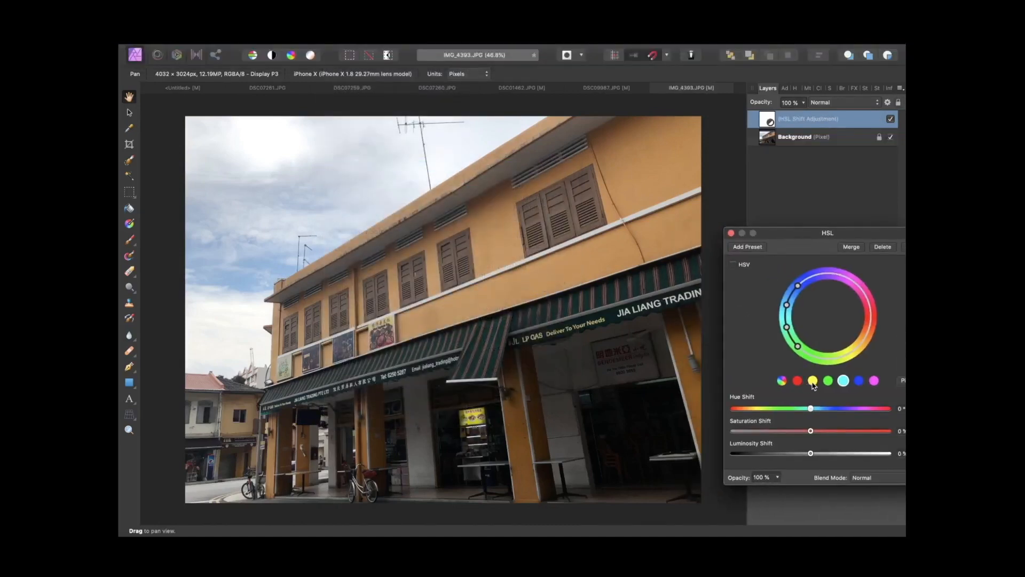
Step: Raise the Saturation Shift of the yellow range to 42%
click(812, 380)
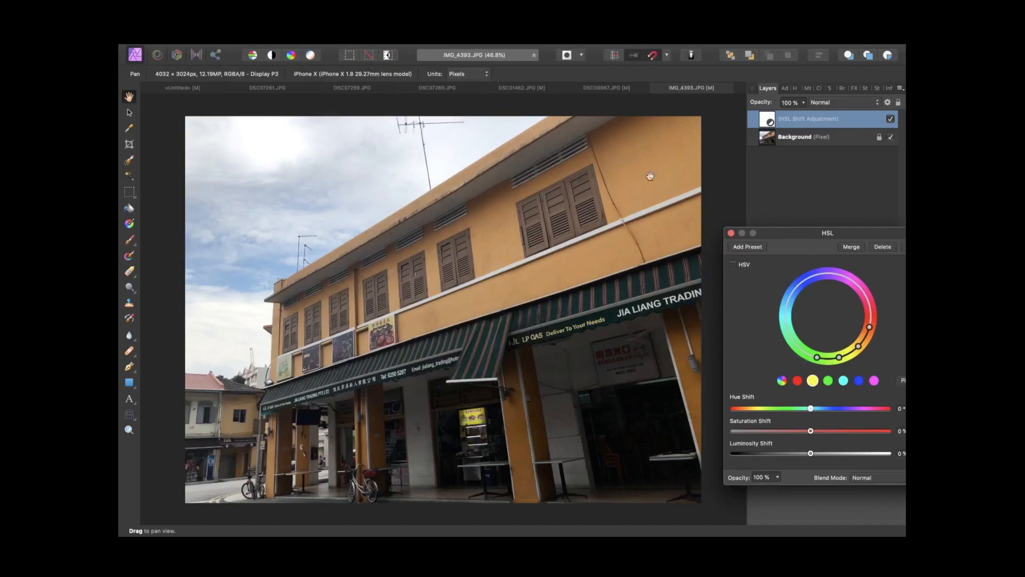
drag(848, 236, 840, 237)
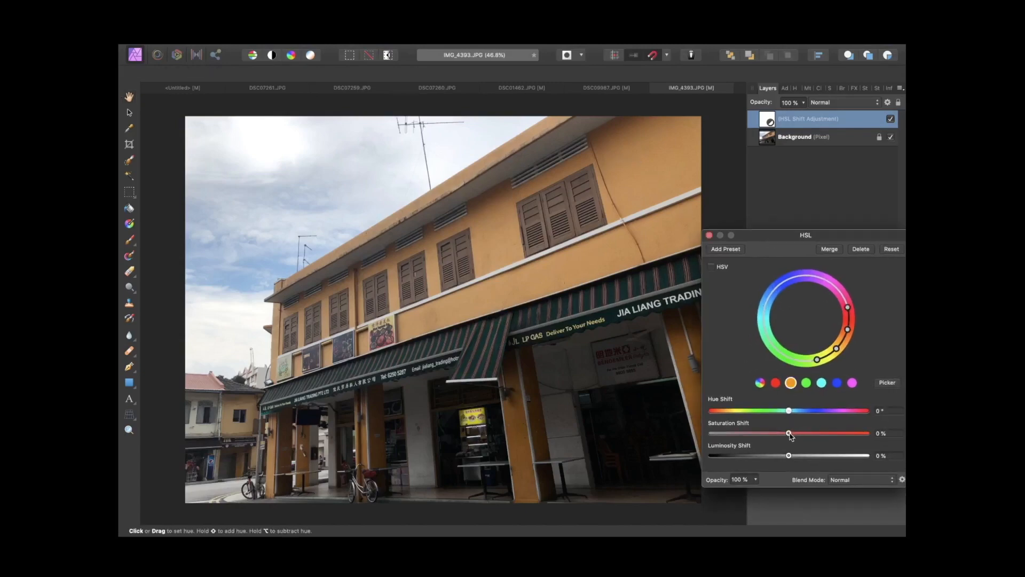
drag(789, 433, 825, 442)
Step: Pick the blue sky's hue and raise its Saturation Shift to 46%
click(835, 382)
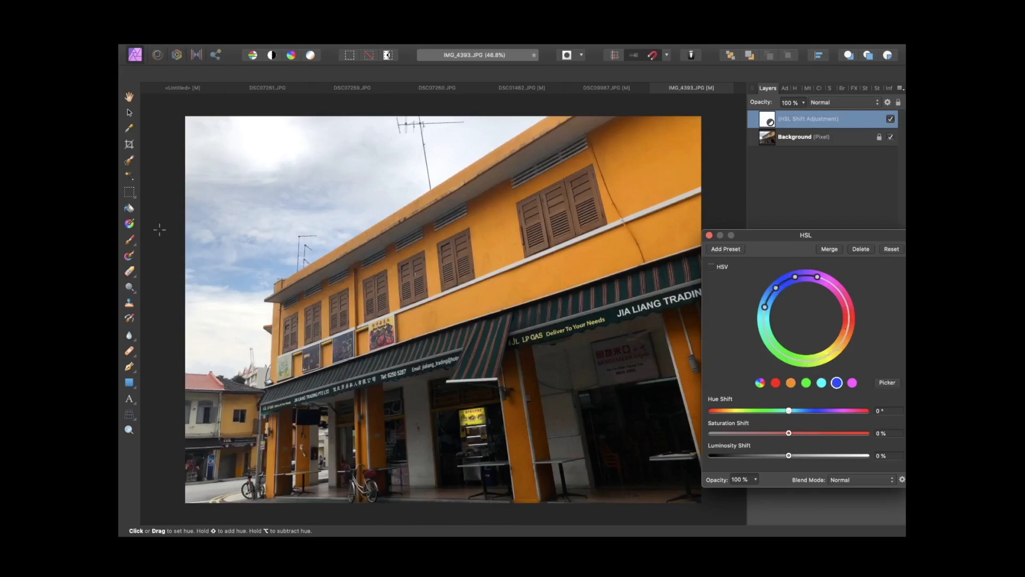
click(245, 277)
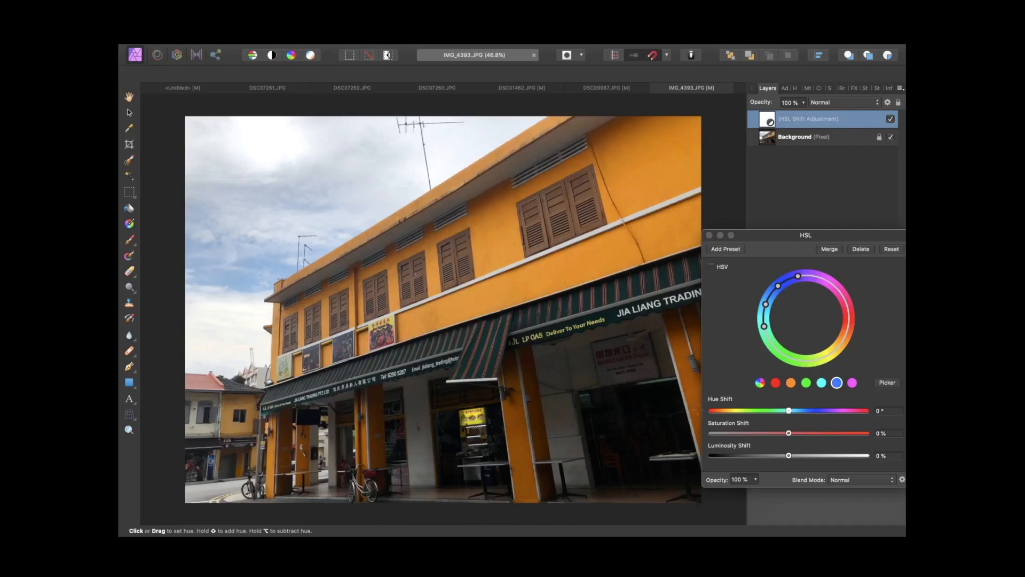
drag(789, 433, 829, 434)
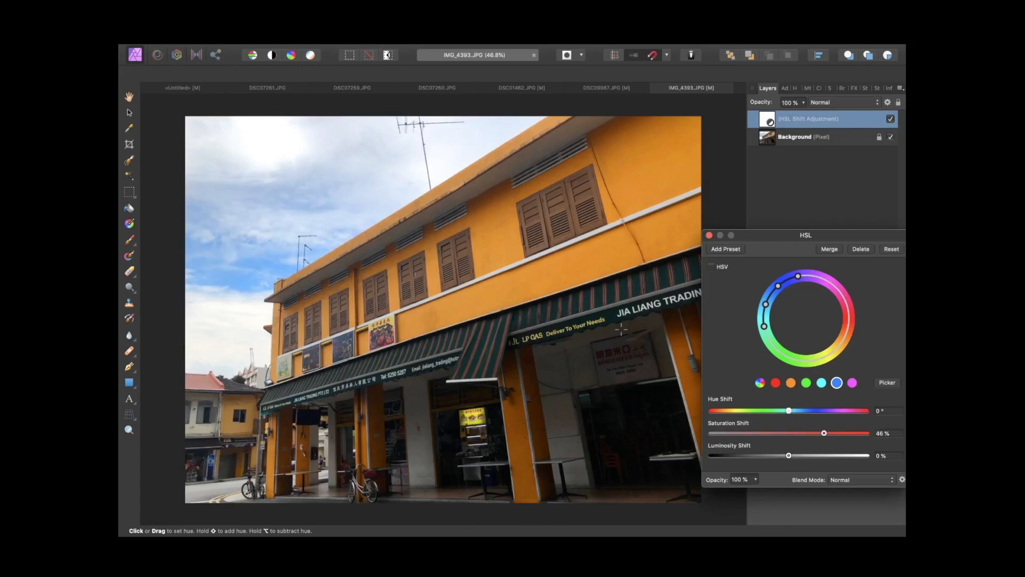
Step: Pick the red sign's hue and raise the red range's Saturation Shift to 31%
scroll(398, 319, up, 5)
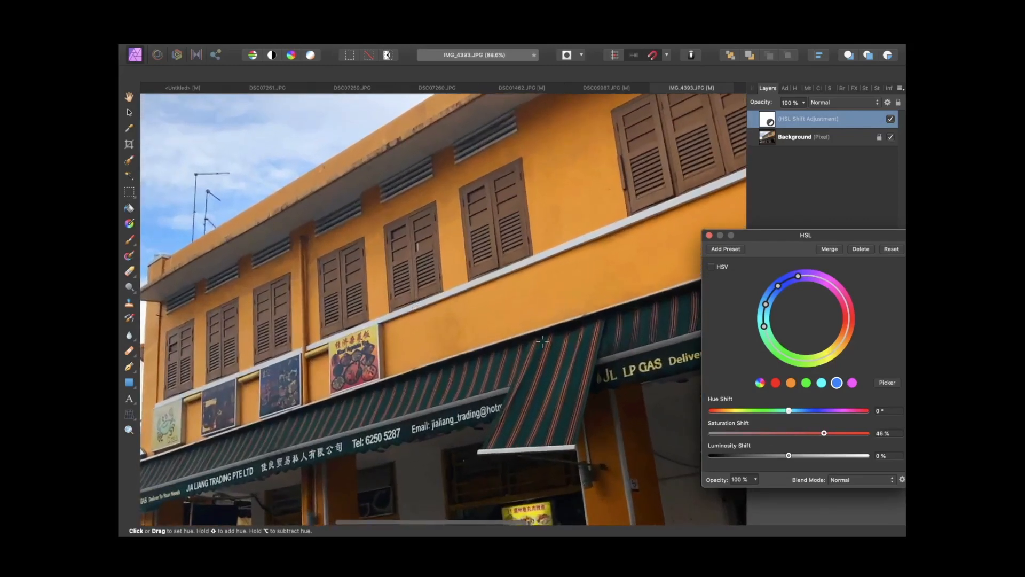
click(776, 384)
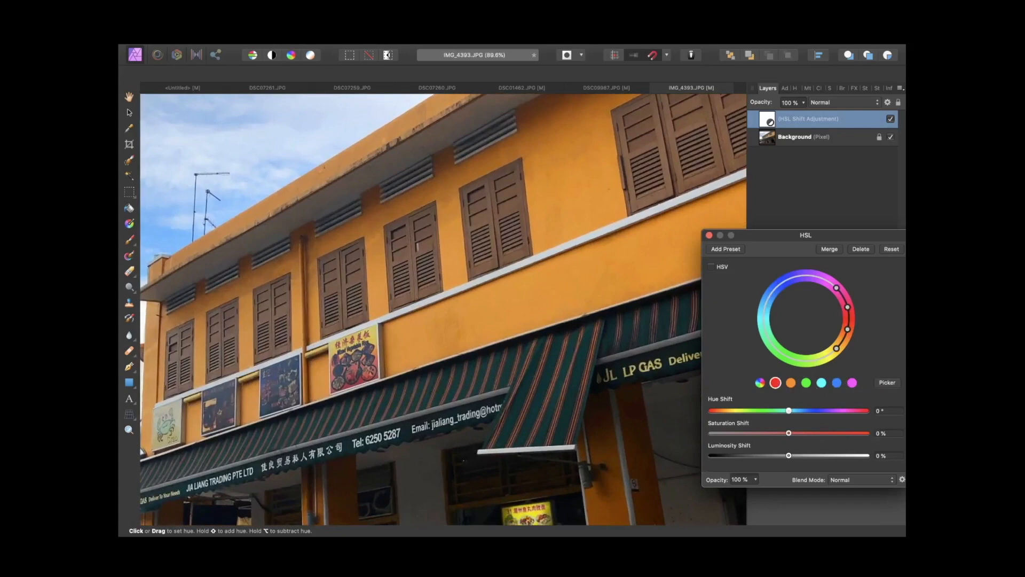
click(353, 372)
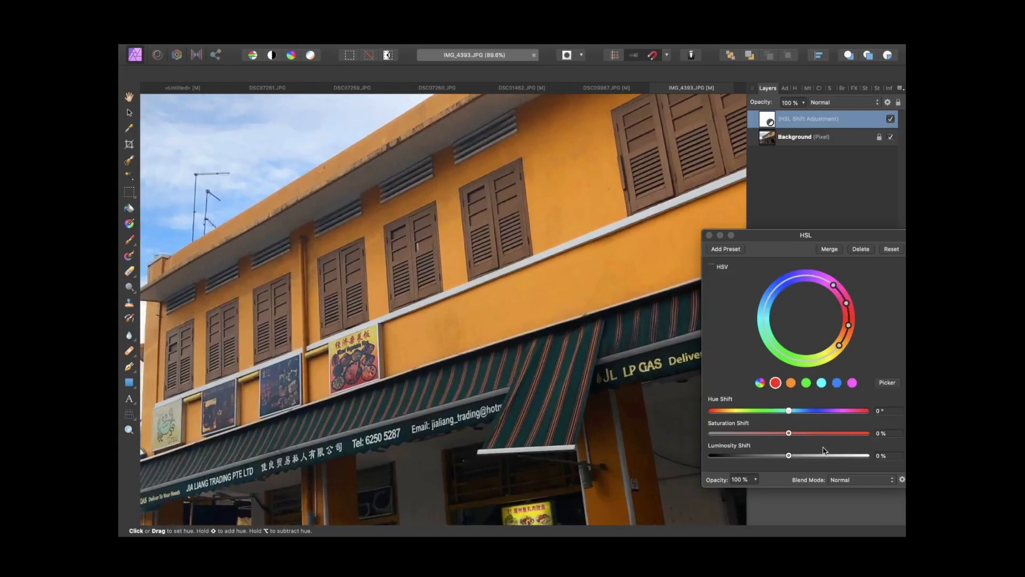
drag(791, 436, 814, 435)
scroll(452, 381, down, 5)
scroll(452, 381, right, 2)
scroll(451, 381, down, 1)
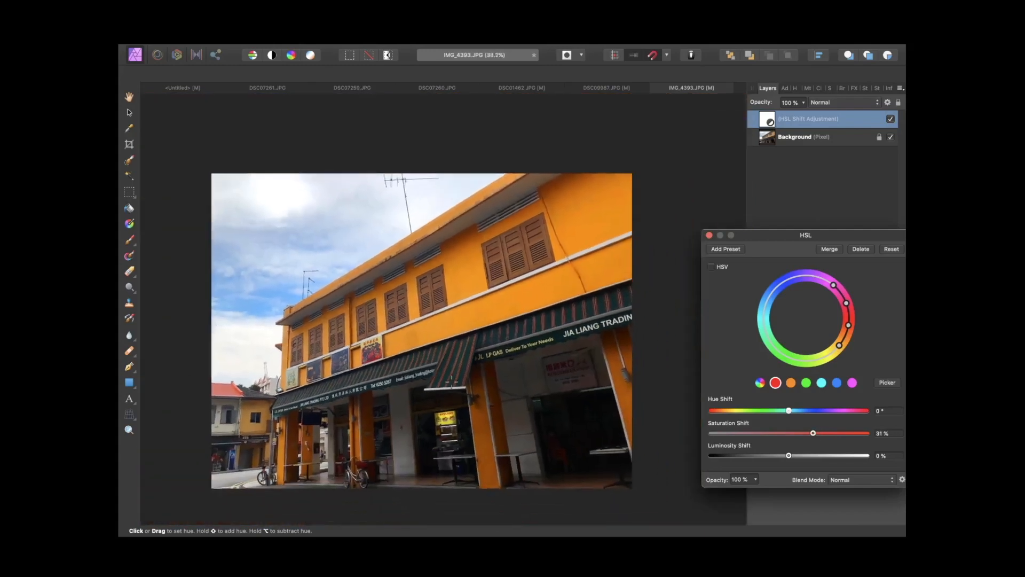
scroll(452, 382, up, 2)
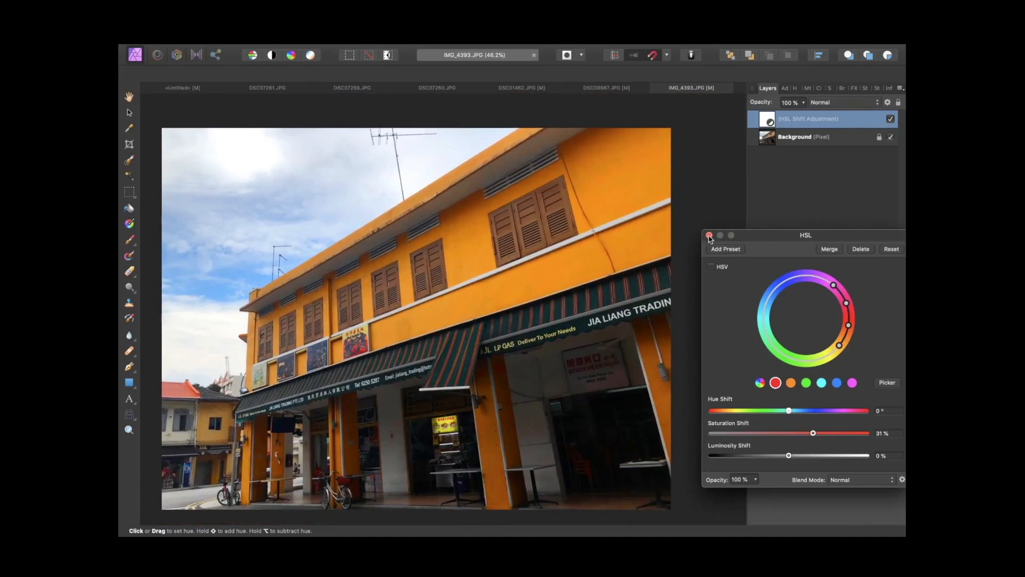
Step: Close the HSL dialog and compare the photo before and after the HSL adjustment in the history
click(709, 237)
click(799, 379)
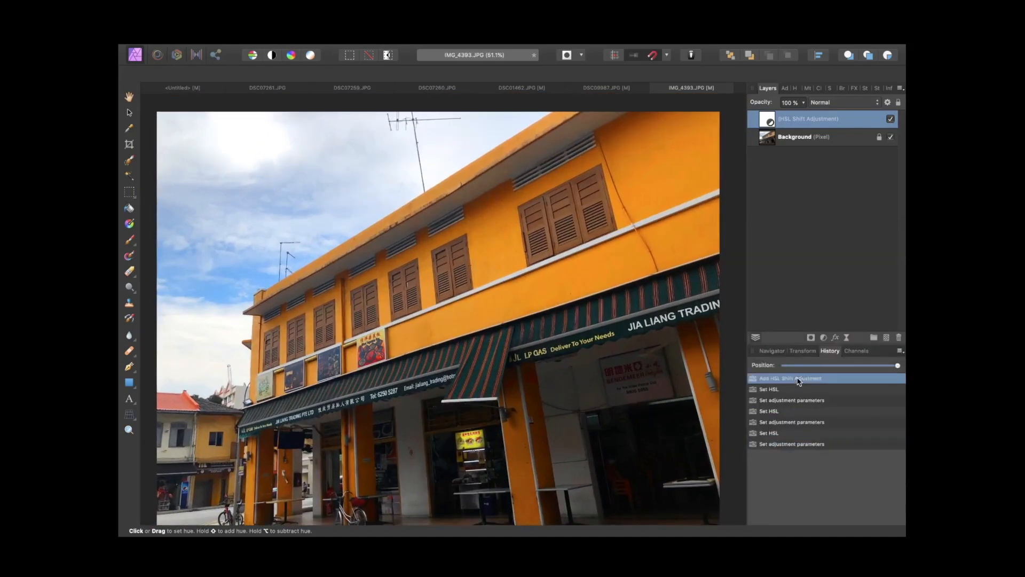
click(799, 444)
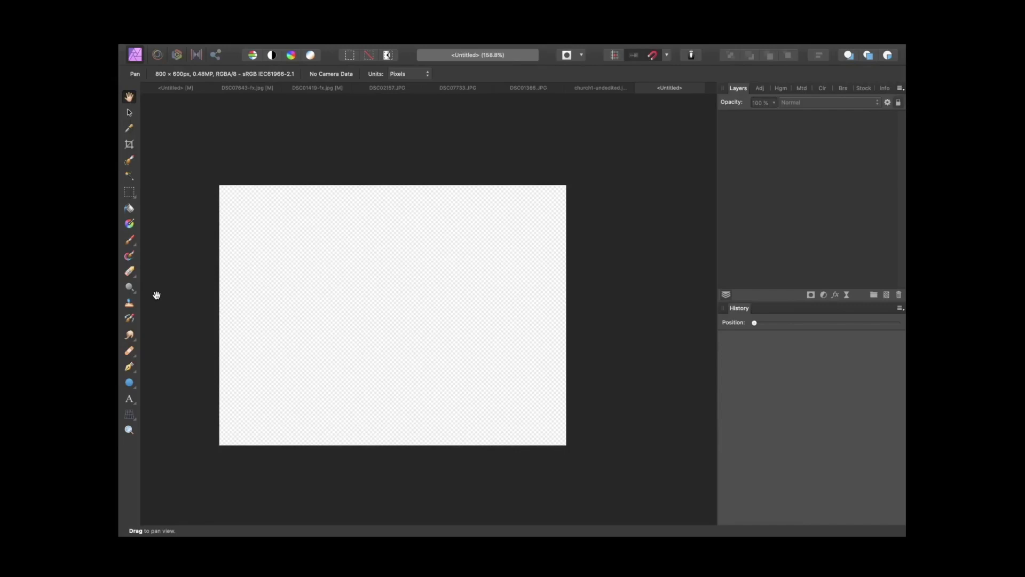
Step: Draw a rounded rectangle in the middle of the blank canvas with the Rounded Rectangle Tool
click(137, 388)
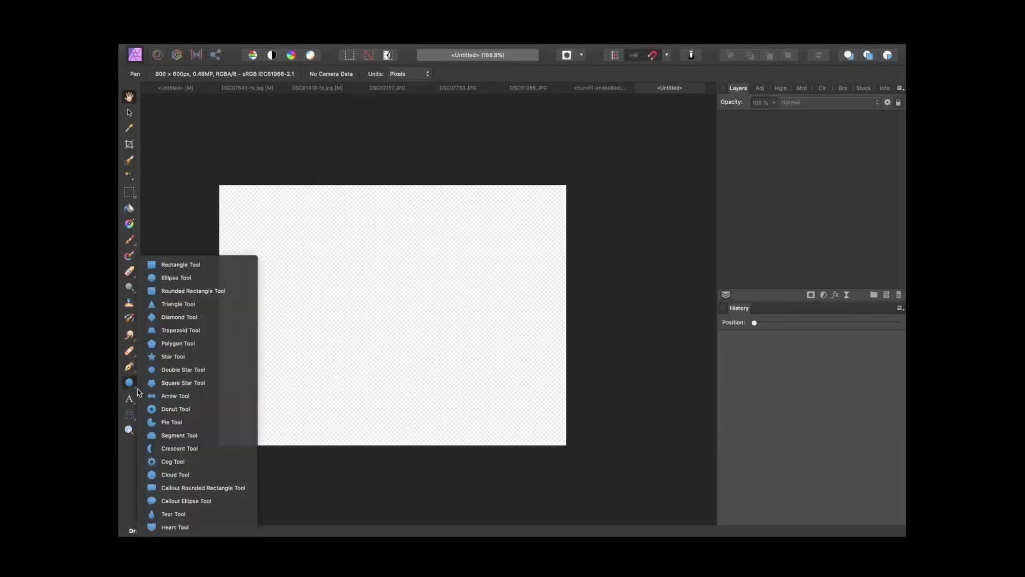
click(183, 291)
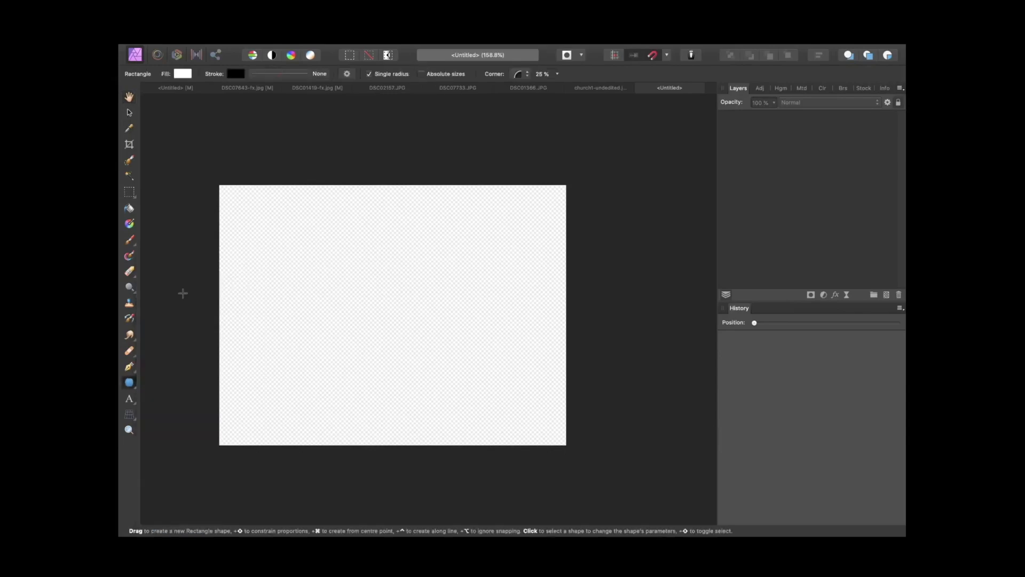
drag(273, 241, 480, 372)
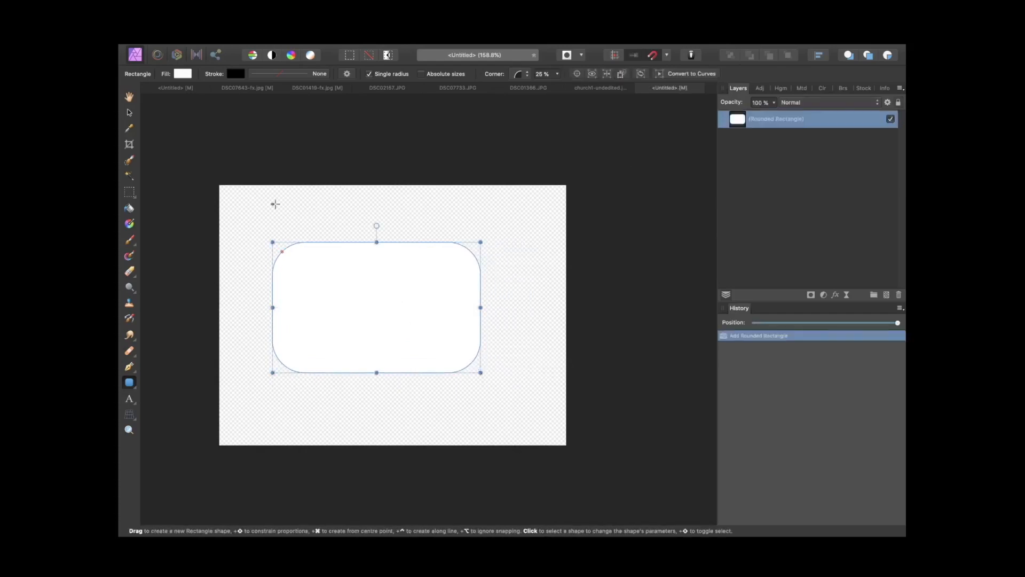
Step: Reposition the rounded rectangle slightly and set its fill to dark red
click(129, 113)
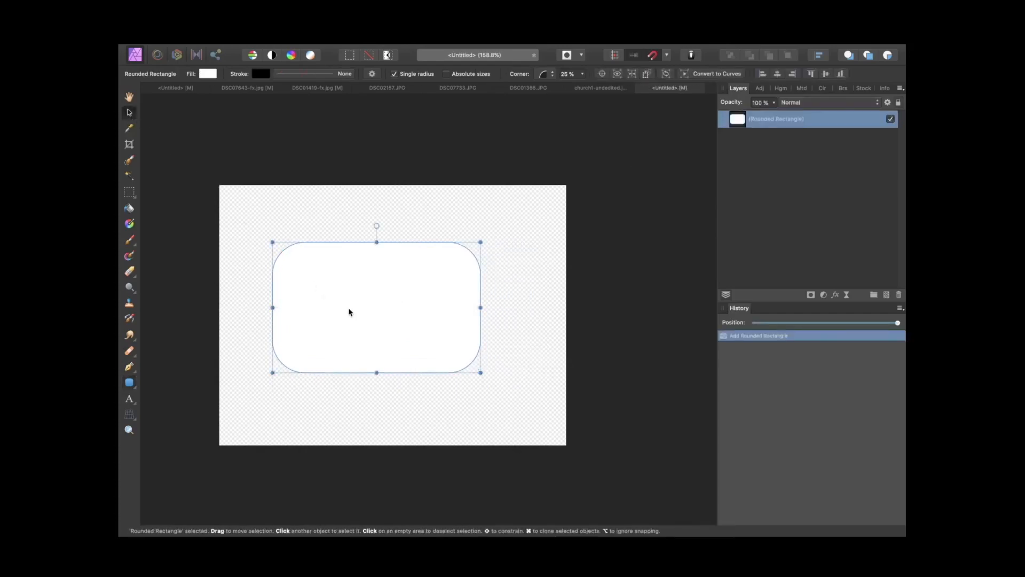
drag(348, 309, 370, 314)
click(208, 73)
click(235, 102)
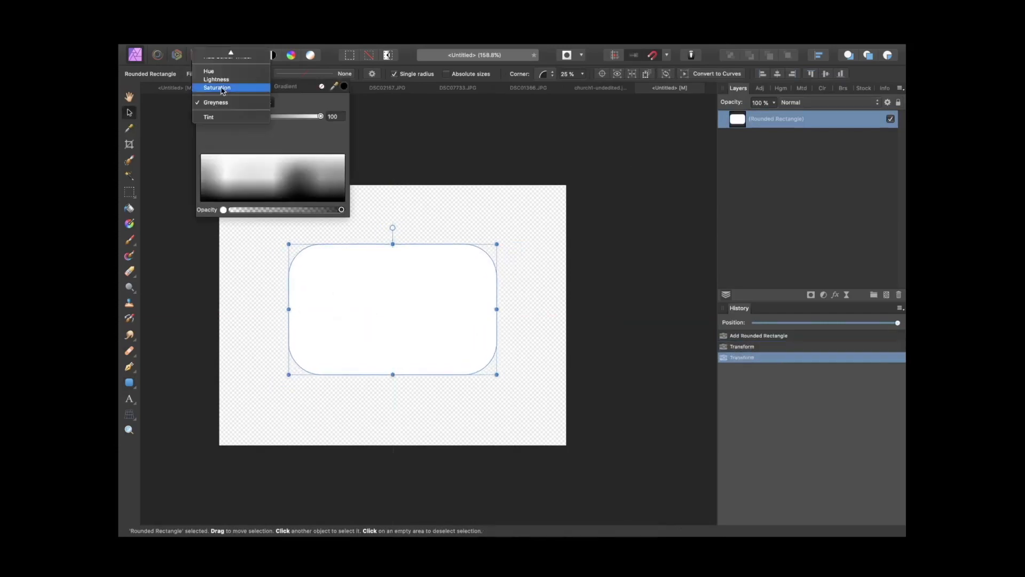
click(217, 71)
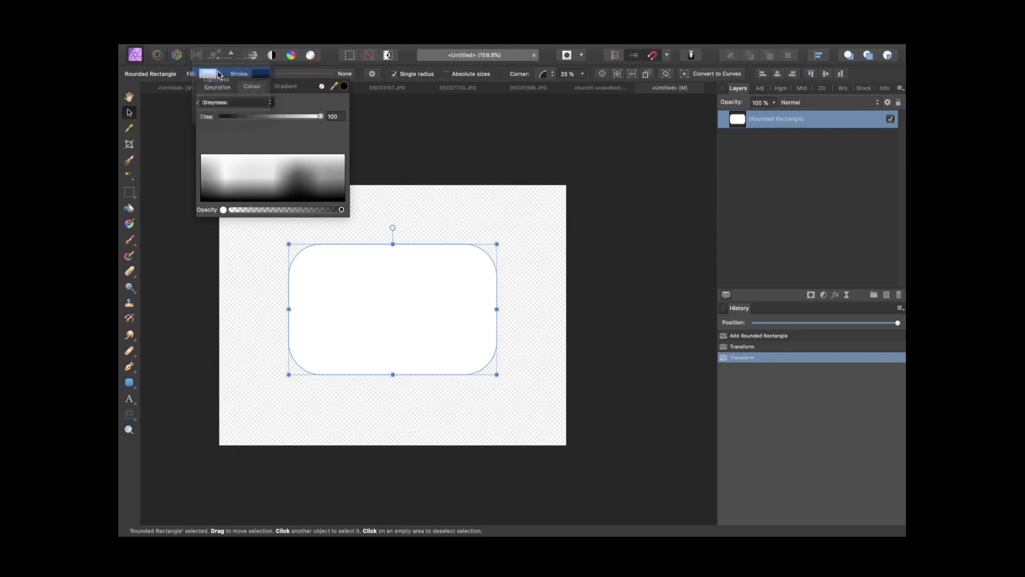
drag(208, 117, 192, 137)
click(238, 152)
drag(261, 169, 316, 180)
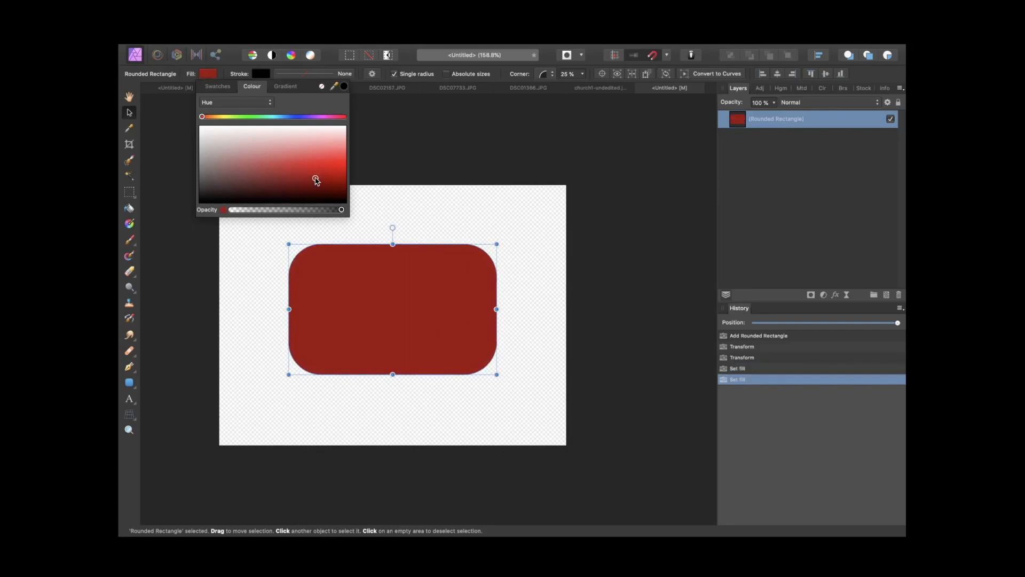
Step: Draw a small rectangle on top of the rounded rectangle's upper edge as a shutter button
key(m)
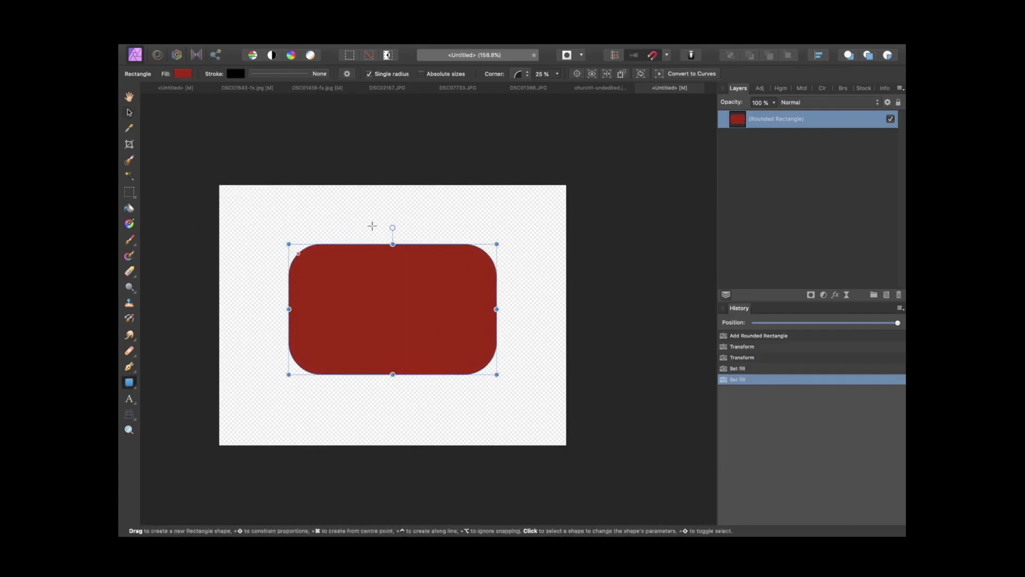
drag(369, 226, 422, 244)
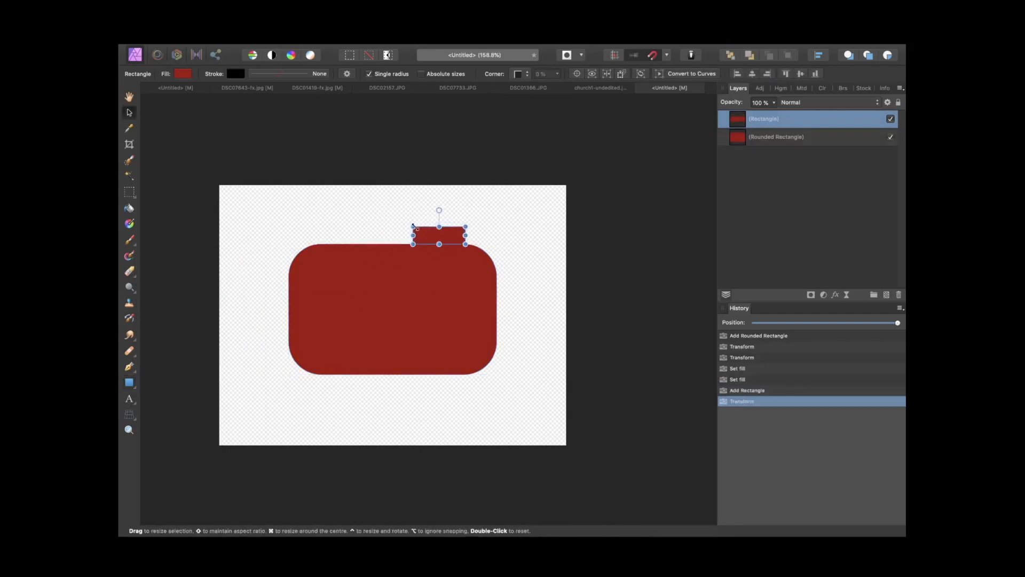
drag(413, 226, 417, 231)
Step: Draw a circle in the centre of the camera body as the lens and align it
click(136, 386)
click(136, 385)
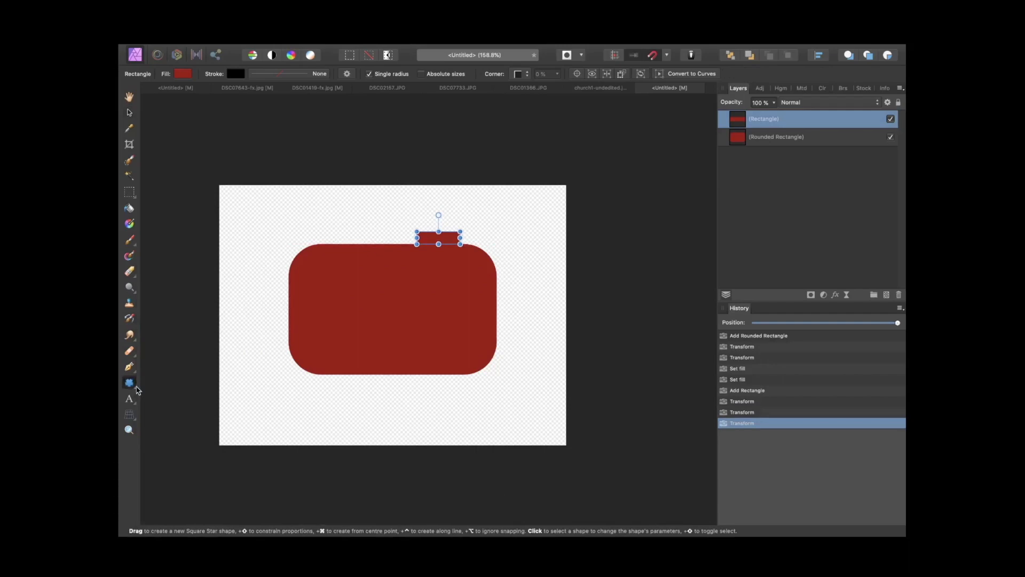
click(136, 388)
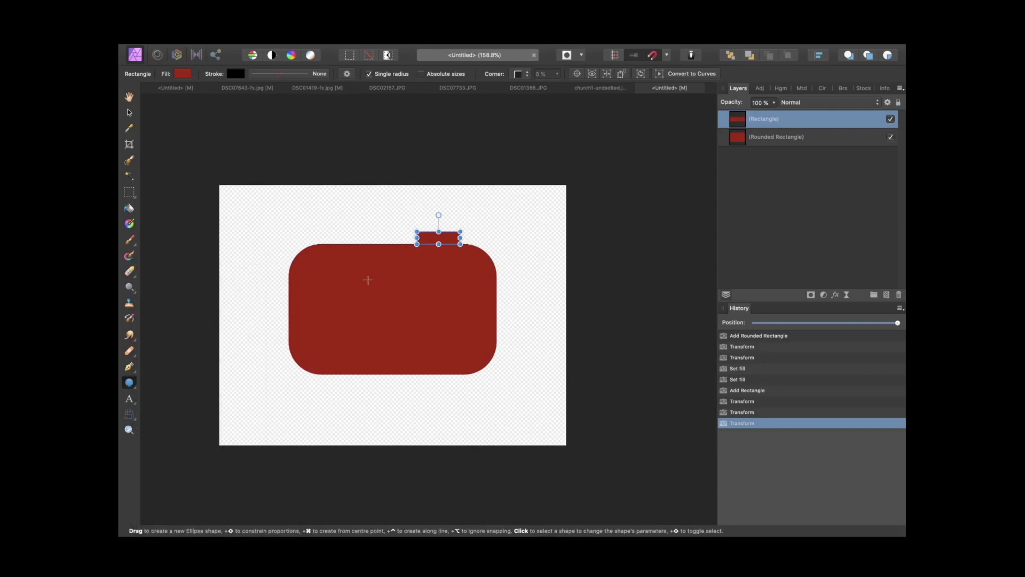
click(215, 409)
drag(370, 282, 438, 350)
key(v)
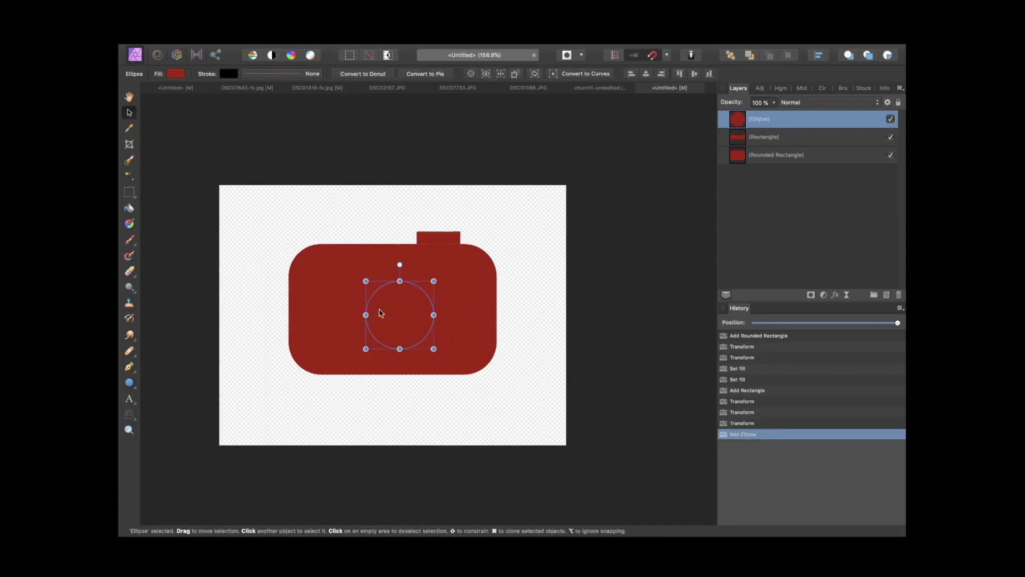
drag(380, 313, 378, 314)
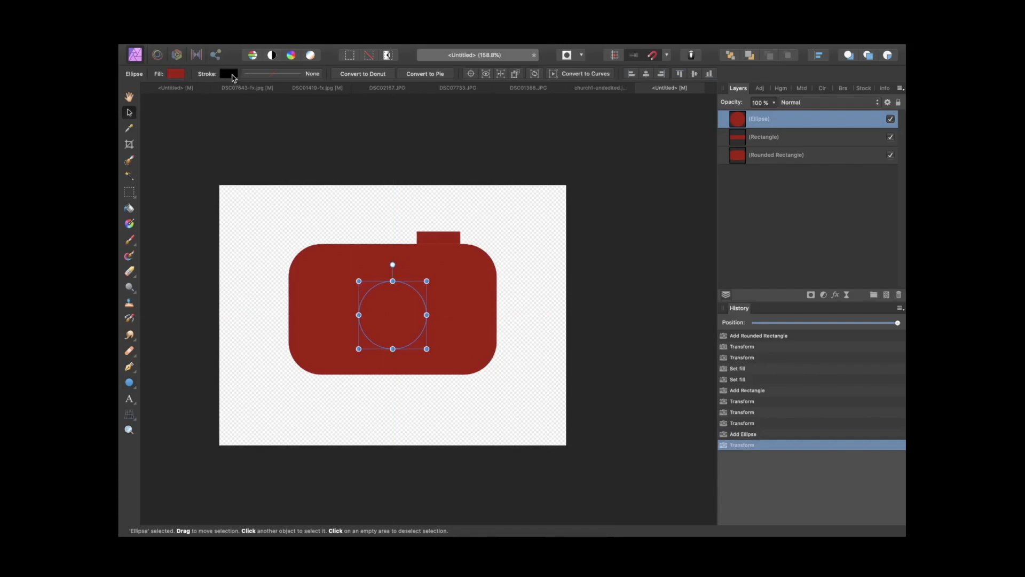
Step: Give the lens circle a 22 pt black stroke and a near-white fill
click(234, 76)
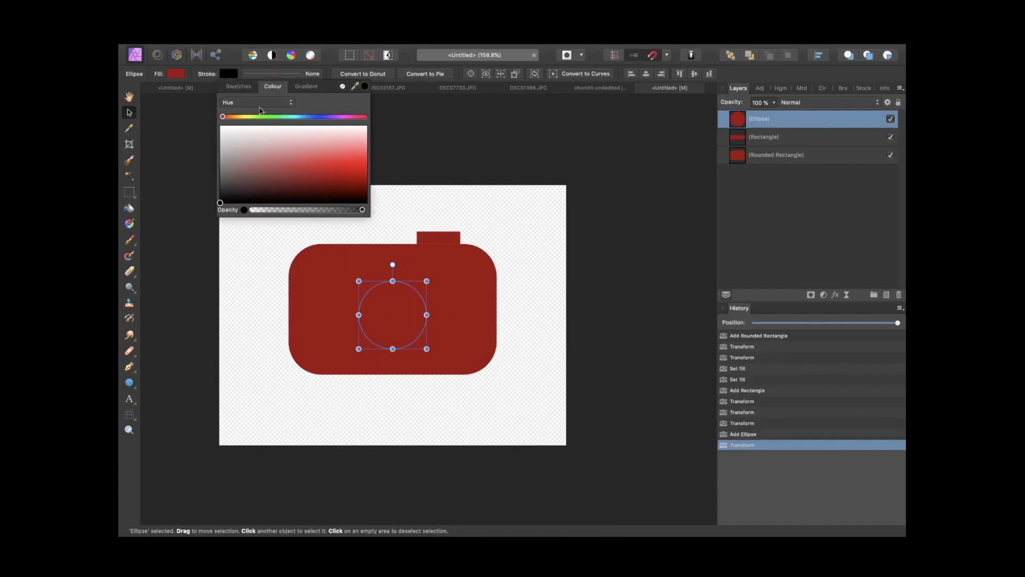
click(258, 77)
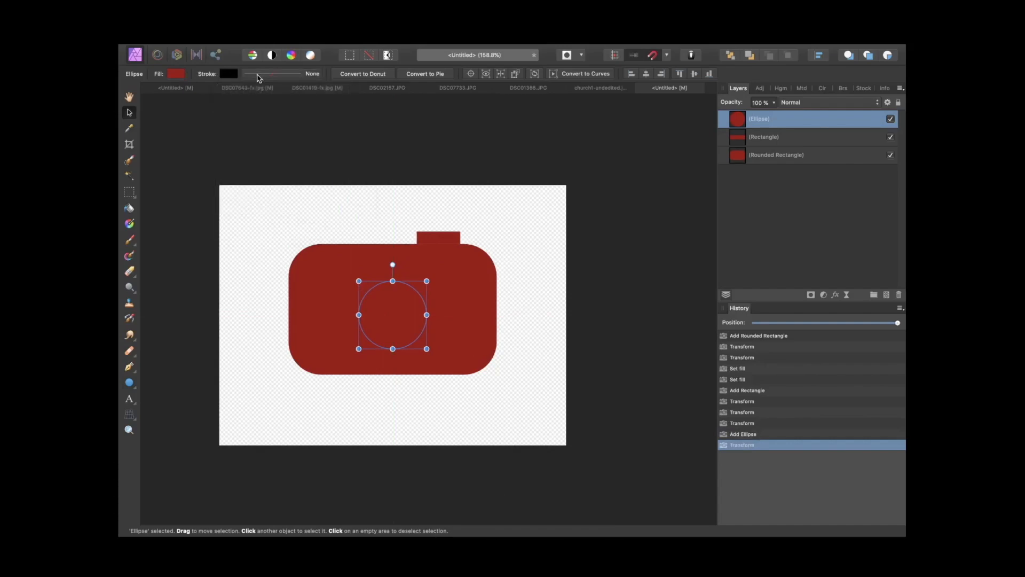
click(258, 78)
mouse_move(238, 109)
mouse_down()
mouse_move(280, 108)
mouse_move(281, 118)
mouse_up()
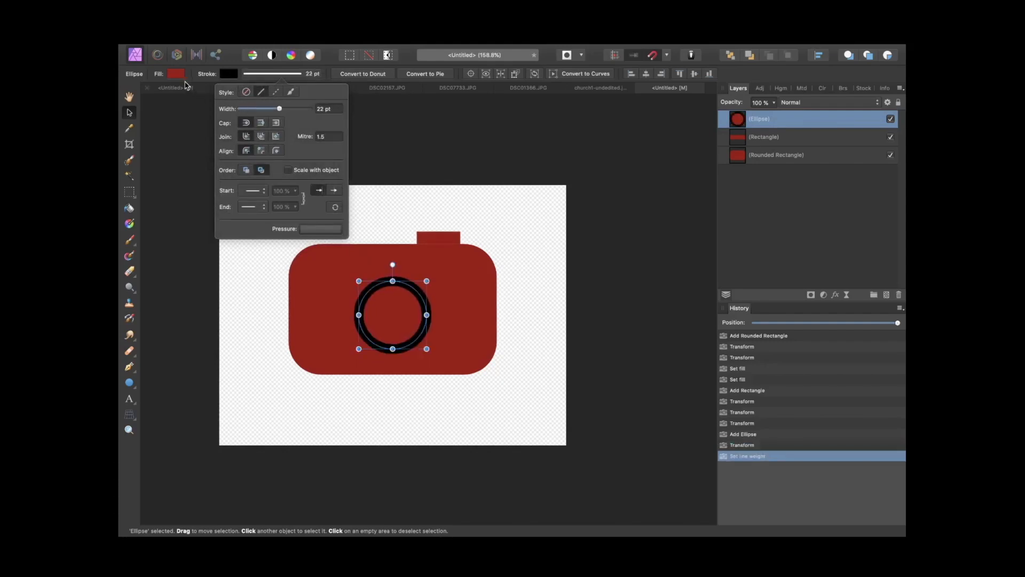
click(175, 74)
mouse_move(175, 134)
mouse_down()
mouse_move(282, 179)
mouse_move(186, 134)
mouse_up()
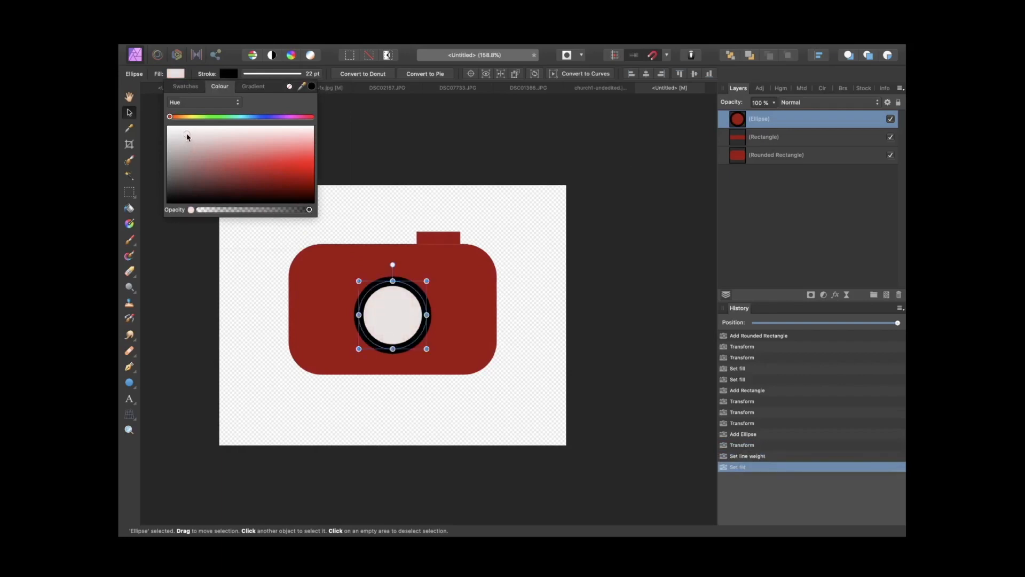
Step: Add artistic text reading R below the camera body
click(130, 399)
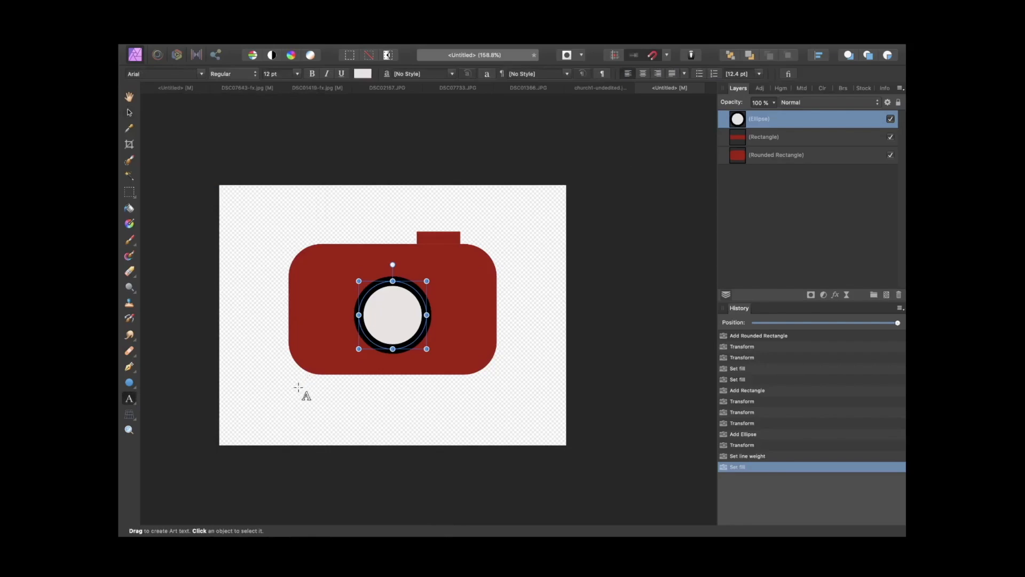
drag(299, 387, 434, 418)
text(R)
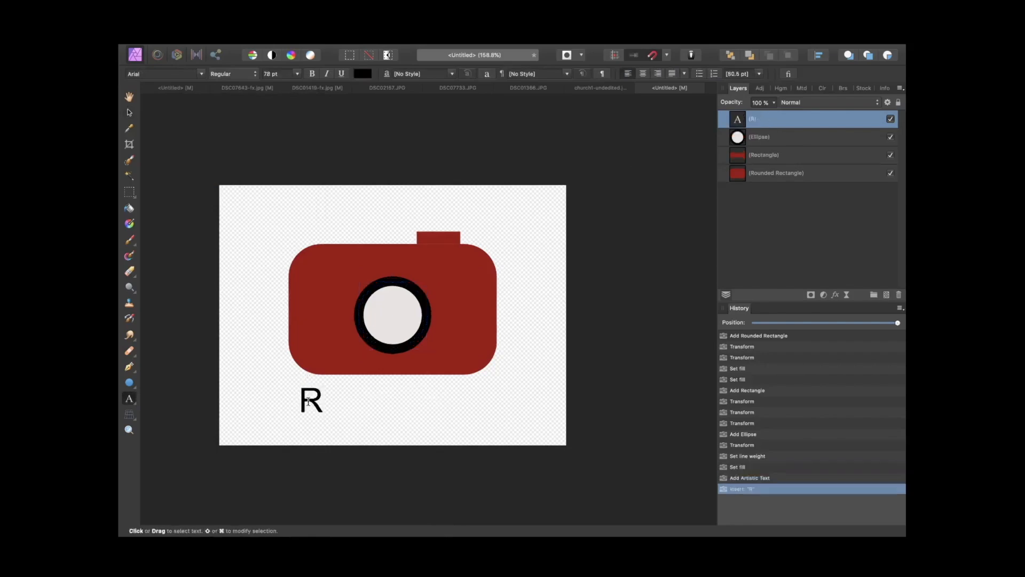
text(WS)
key(BackSpace)
key(BackSpace)
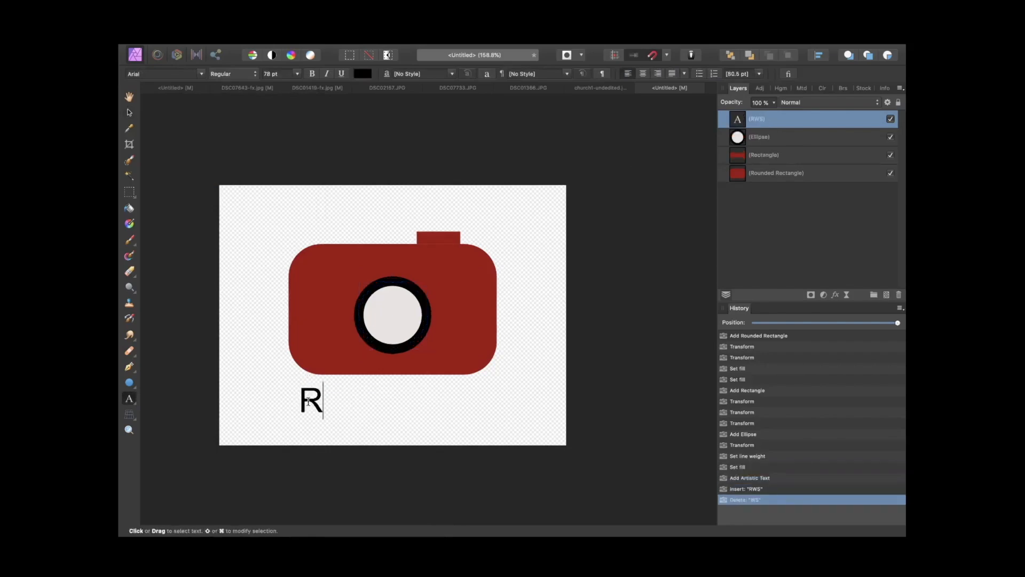
text(WS)
Step: Complete the artistic text so it reads RED CAMERA
key(BackSpace)
key(BackSpace)
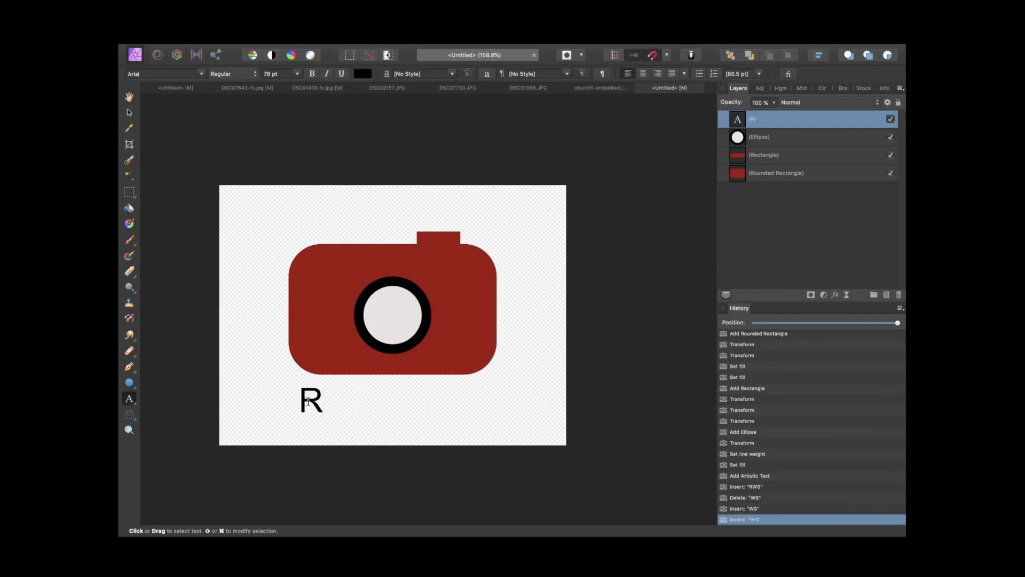
text(ED CAMERA)
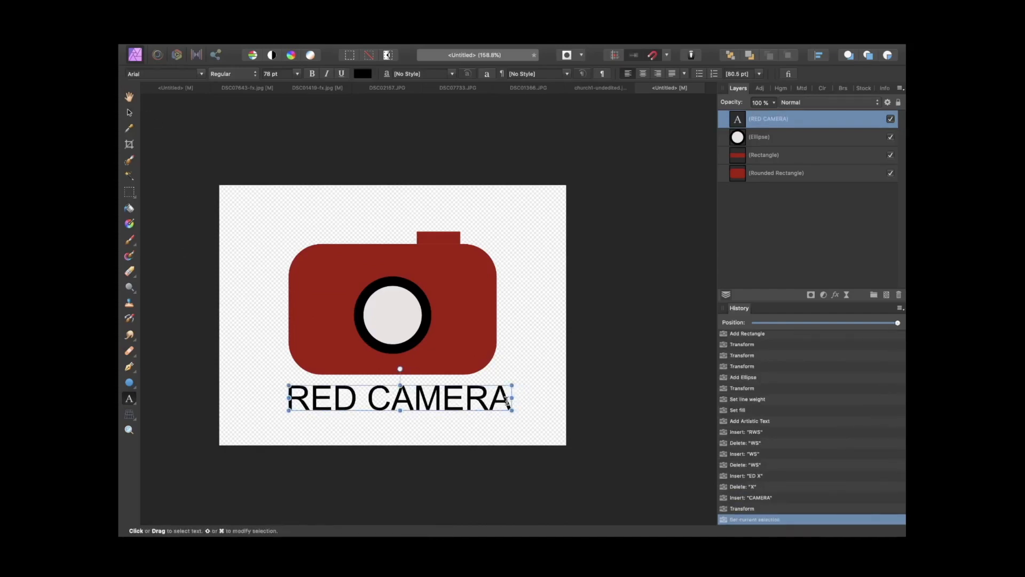
Step: Set the RED CAMERA text's font to Futura Condensed Medium and centre it below the camera body
drag(511, 398, 284, 393)
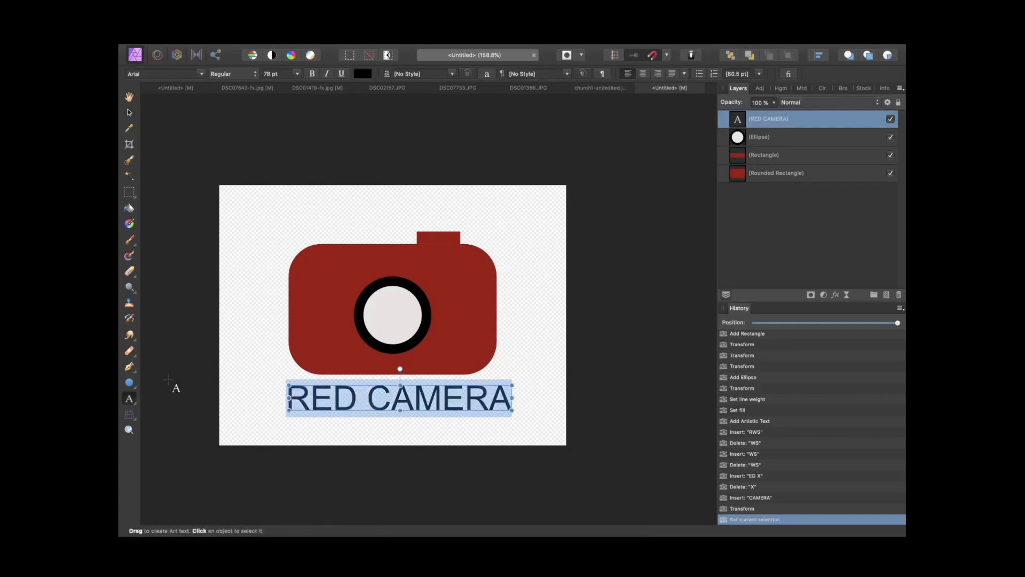
click(135, 407)
click(160, 74)
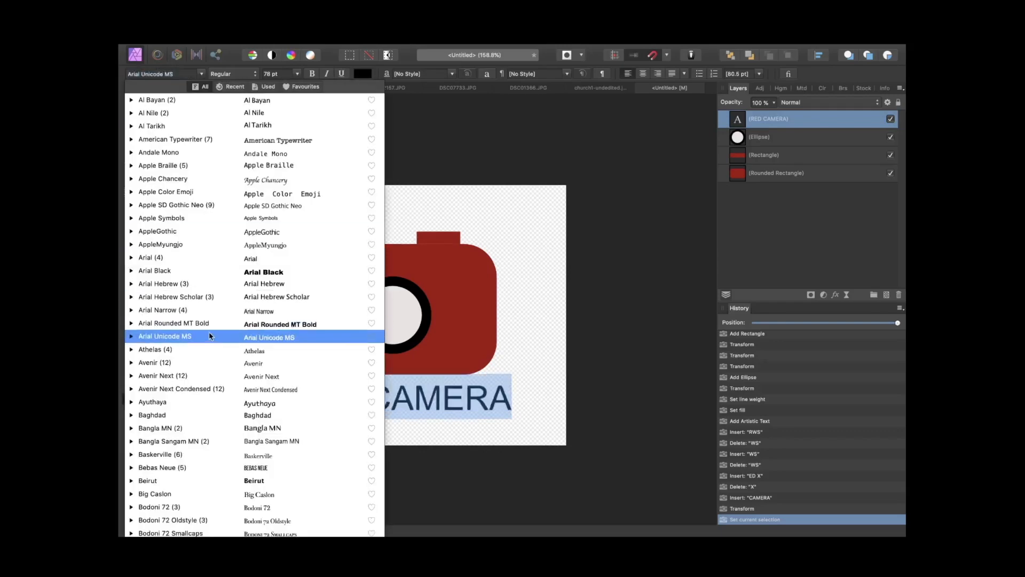
scroll(251, 443, down, 20)
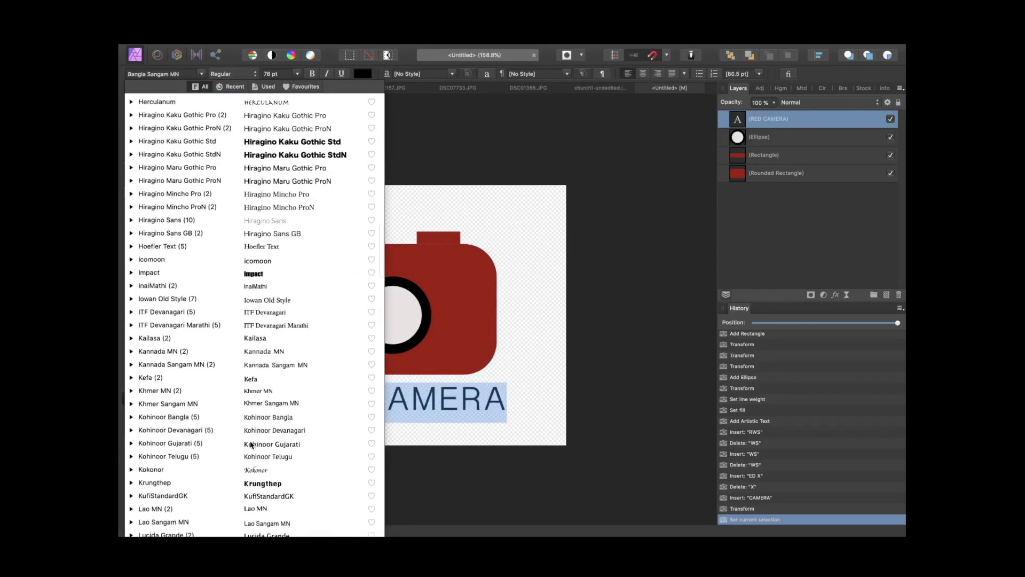
scroll(250, 443, down, 18)
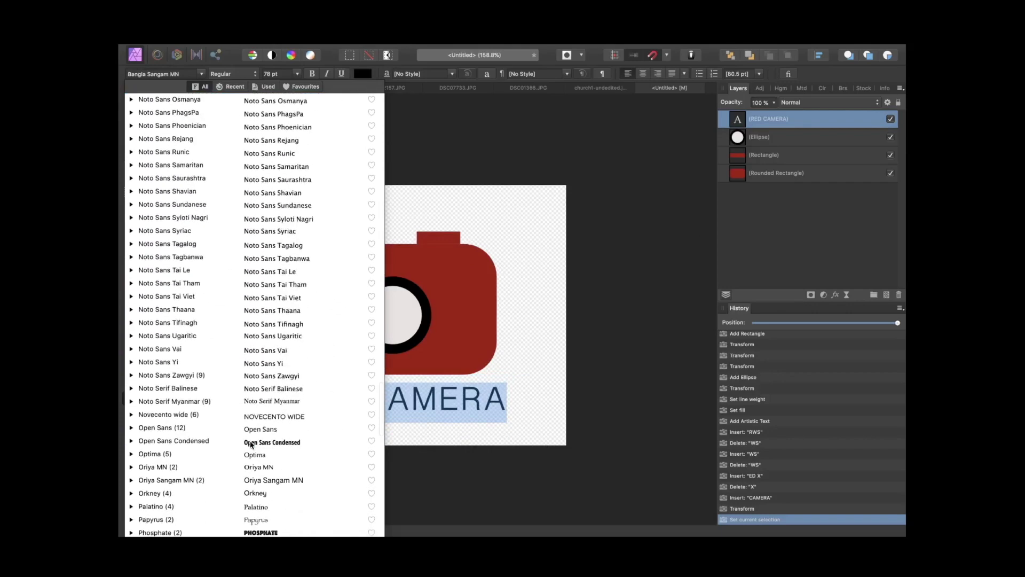
scroll(251, 443, up, 20)
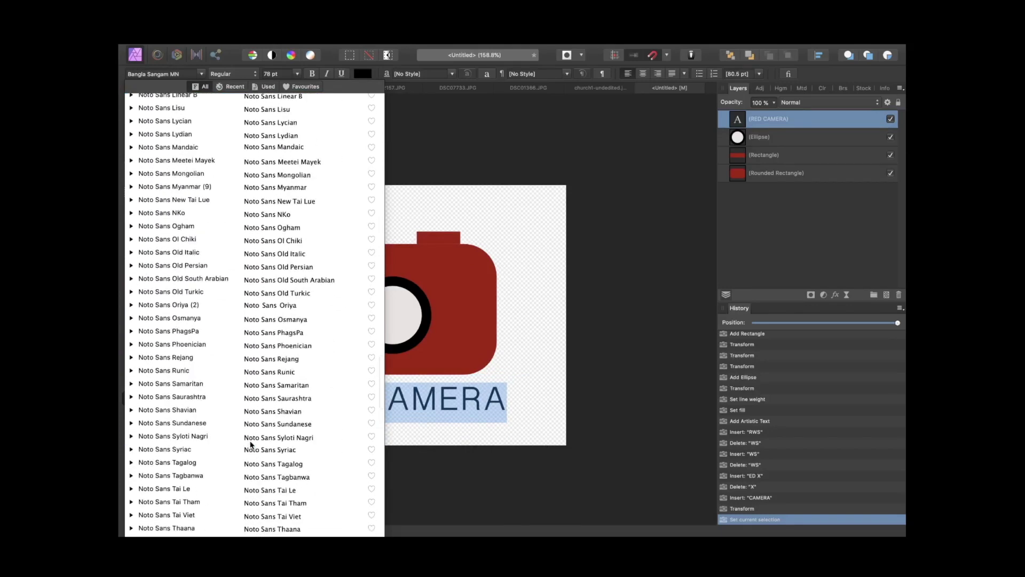
scroll(251, 443, up, 3)
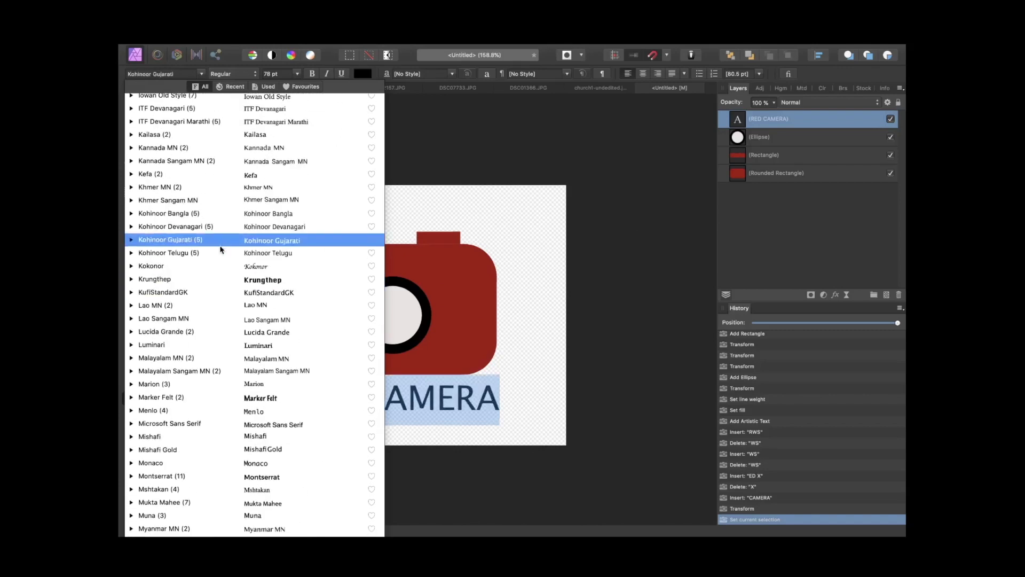
scroll(220, 249, up, 10)
scroll(220, 250, up, 5)
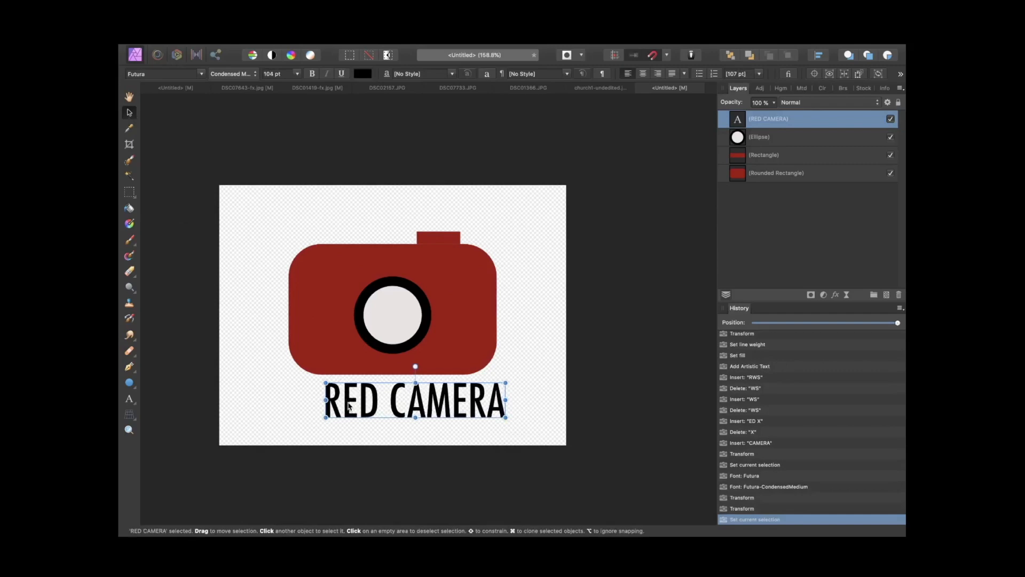
drag(348, 406, 327, 405)
click(288, 390)
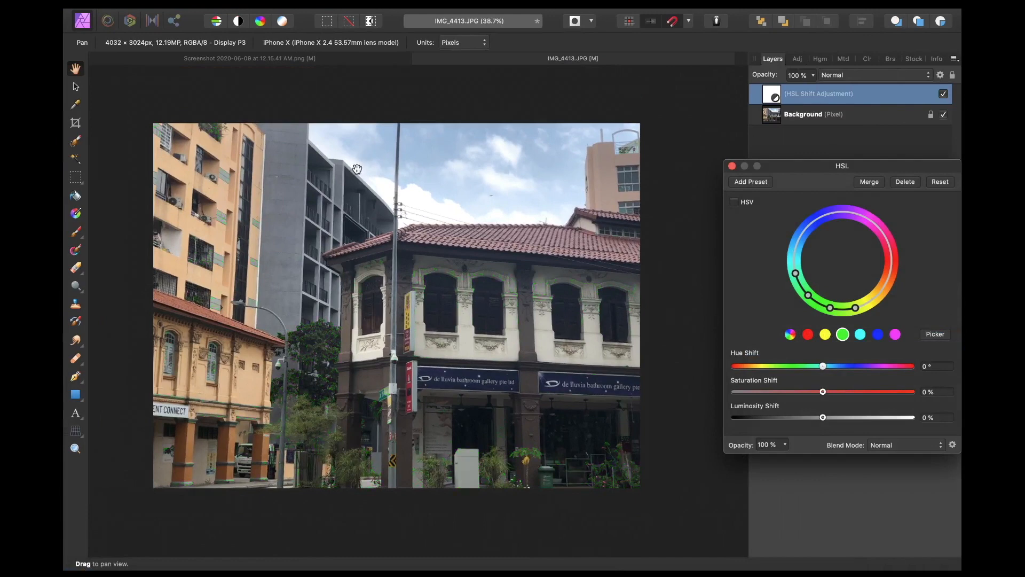
Step: Undo the existing HSL adjustment on the street photo and add a new HSL adjustment layer
key(super+z)
key(super+z)
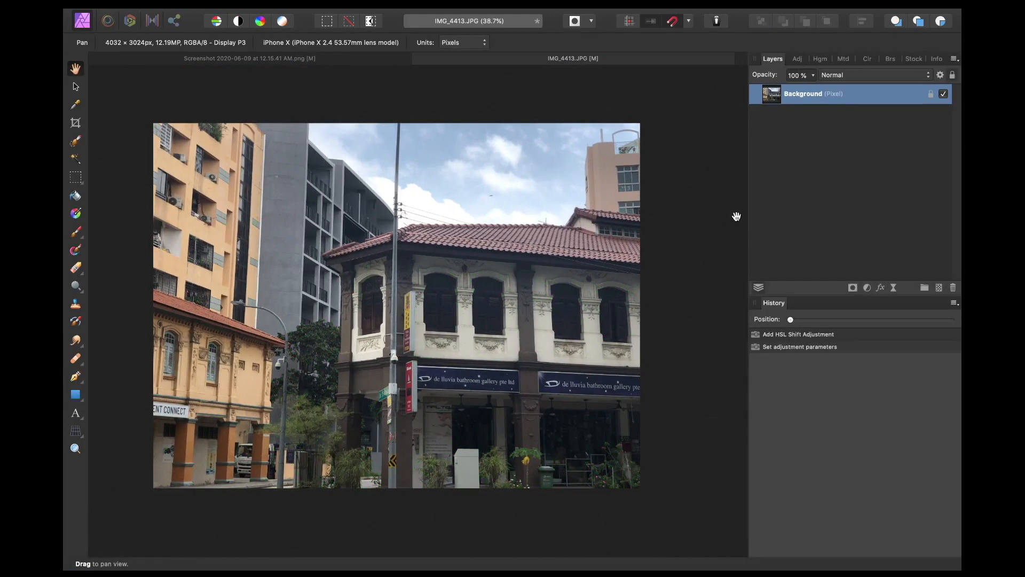
mouse_move(712, 9)
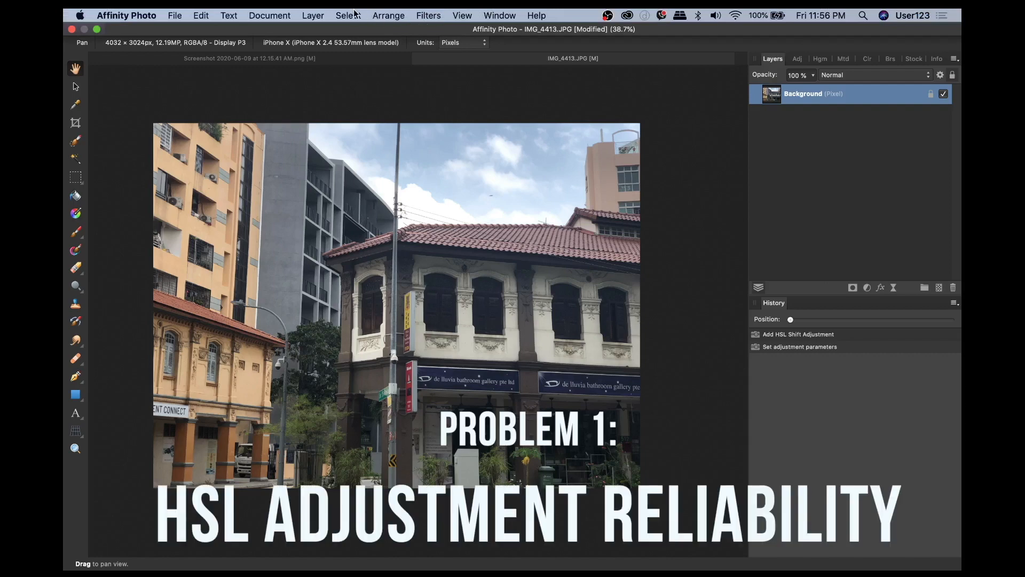
click(314, 16)
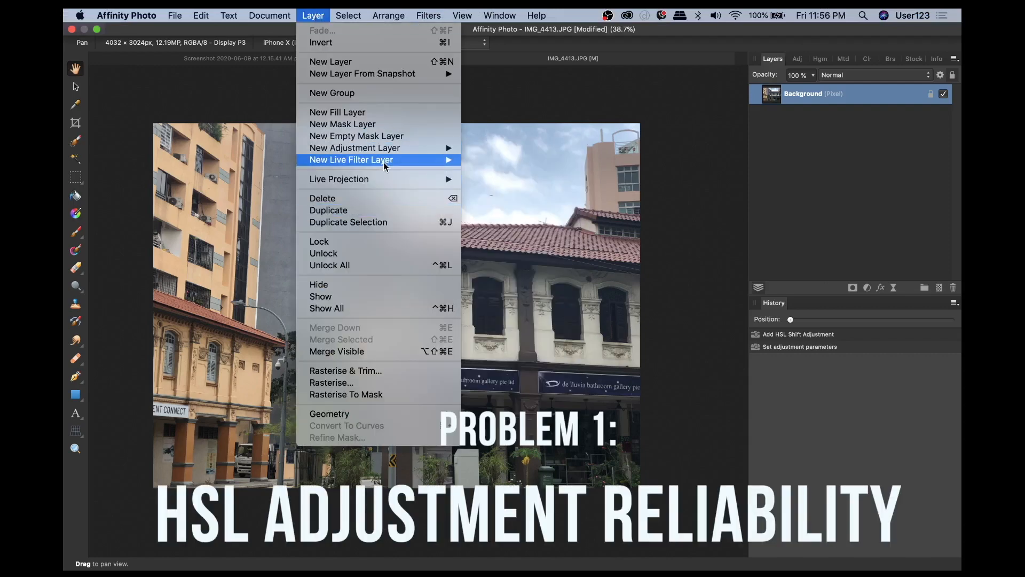
mouse_move(384, 154)
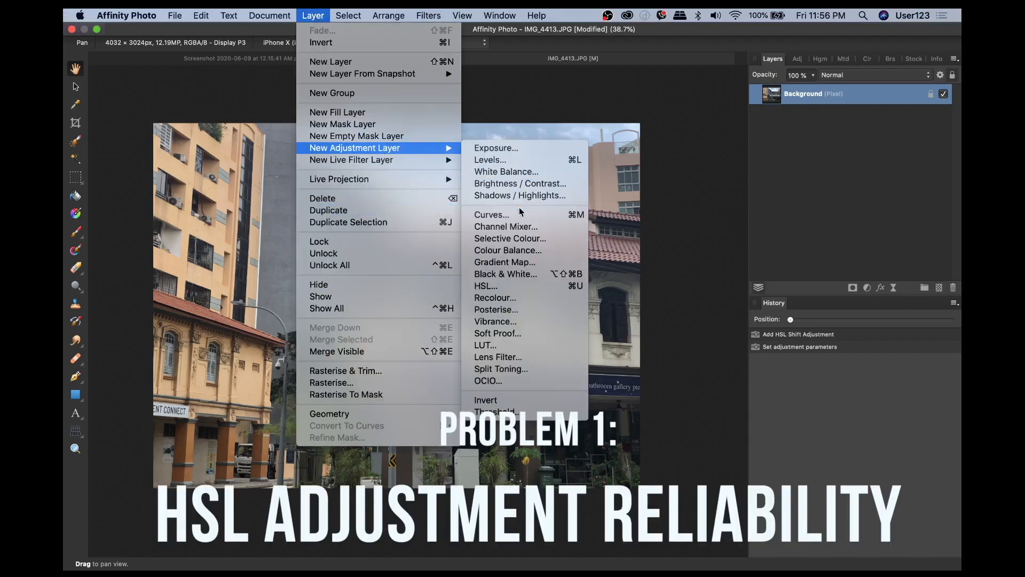
click(526, 287)
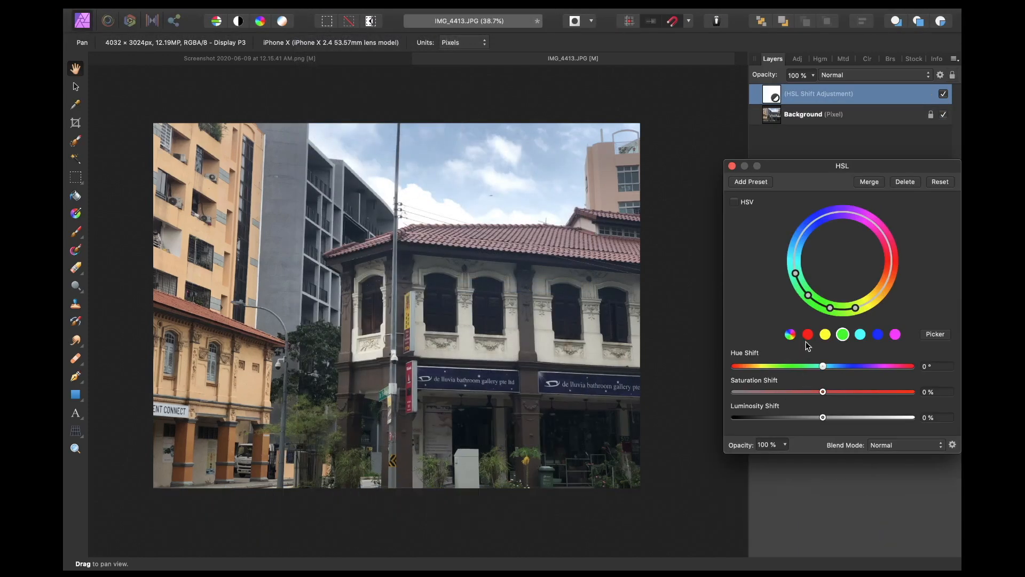
Step: Select the reds range in the HSL adjustment and raise its saturation shift
click(808, 335)
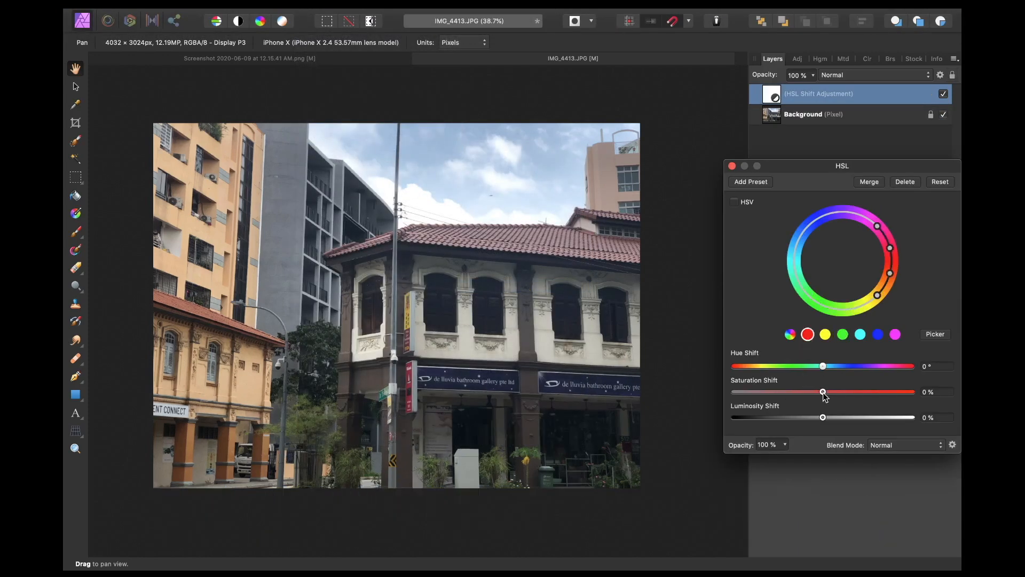
drag(822, 393, 888, 394)
Step: Try raising the greens' saturation shift to 100% and return it to about zero
click(843, 335)
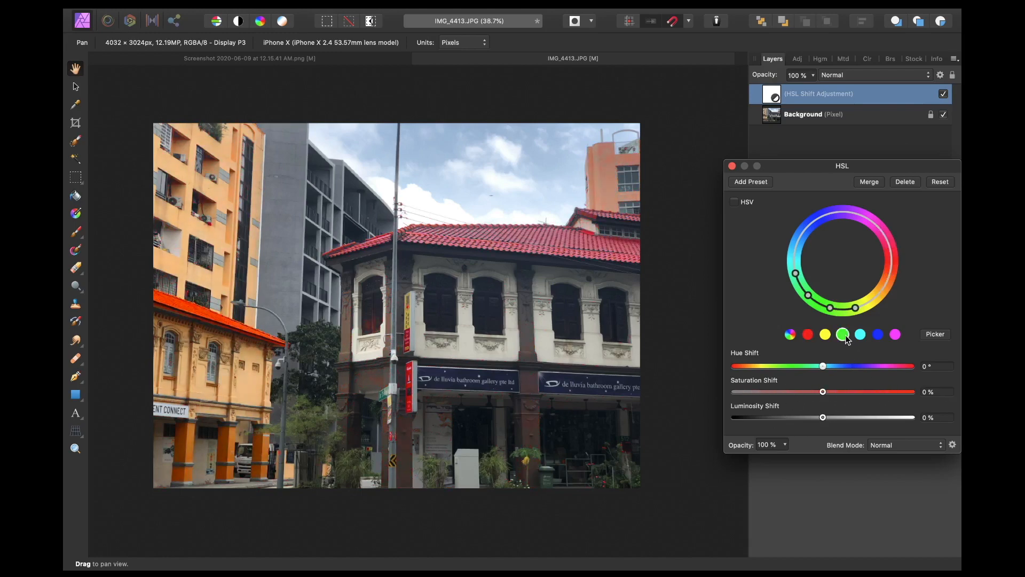
mouse_move(823, 392)
mouse_down()
mouse_move(948, 393)
mouse_move(841, 393)
mouse_up()
drag(936, 374, 960, 369)
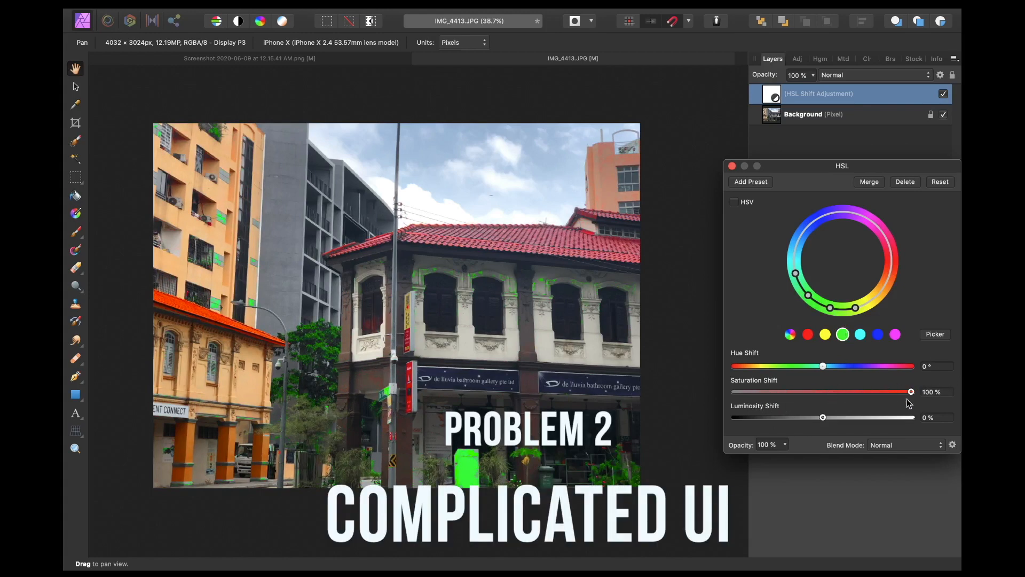
drag(910, 398, 824, 408)
Step: Select the blues range, nudge its saturation shift, and close the HSL dialog
click(877, 335)
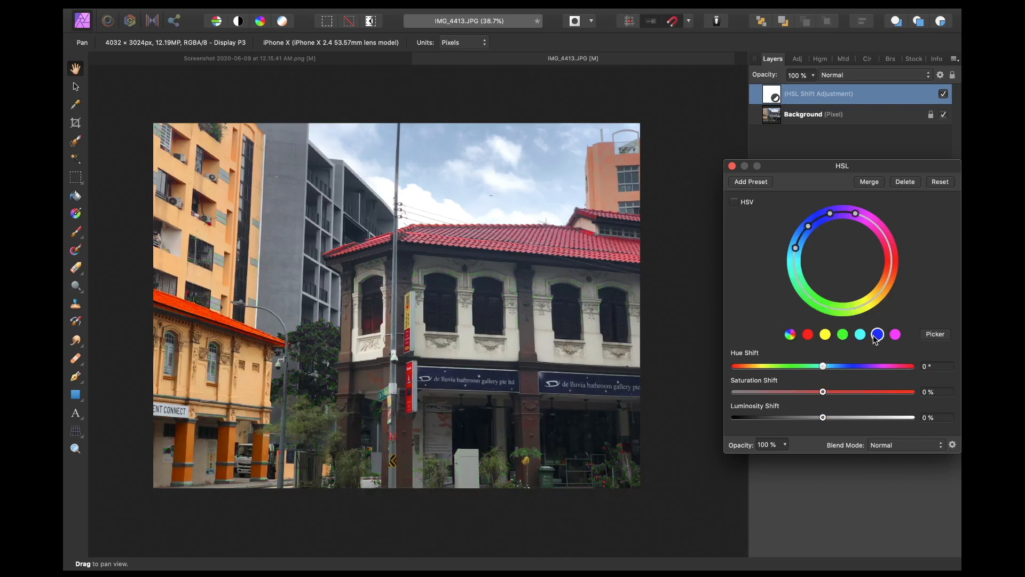
drag(825, 394, 856, 424)
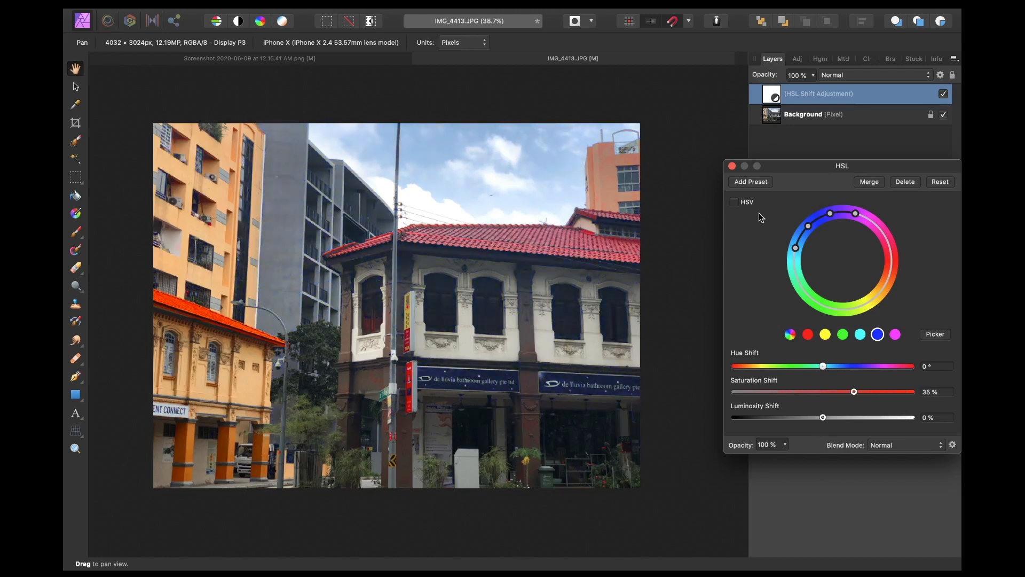
click(732, 166)
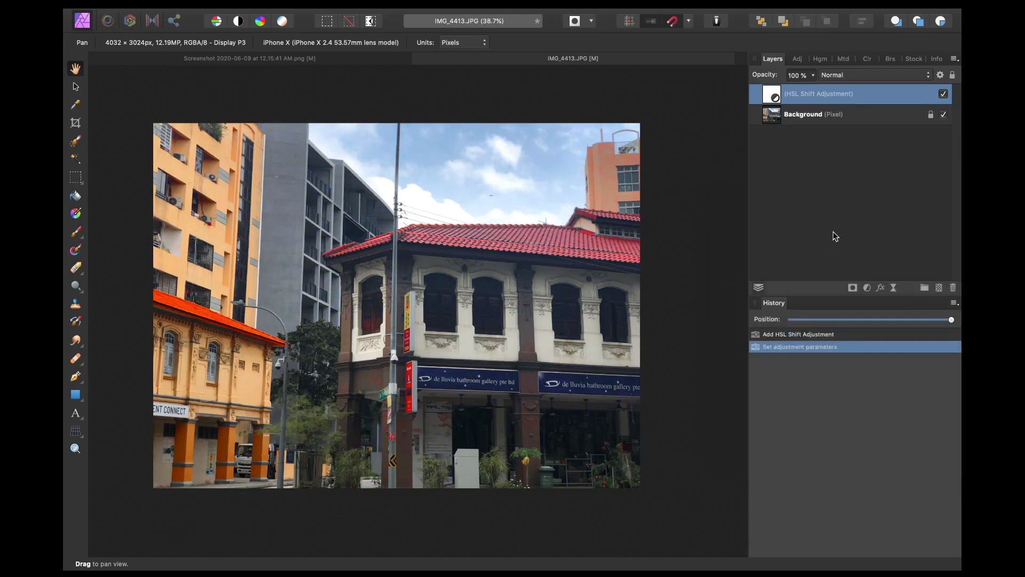
Step: Examine the photo's histogram and EXIF metadata panels
click(823, 60)
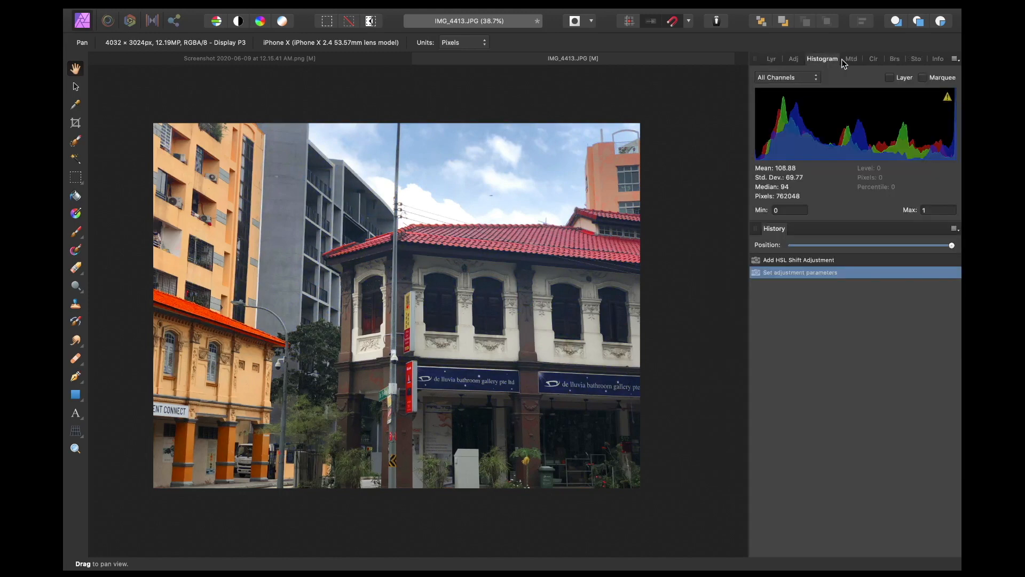
click(844, 61)
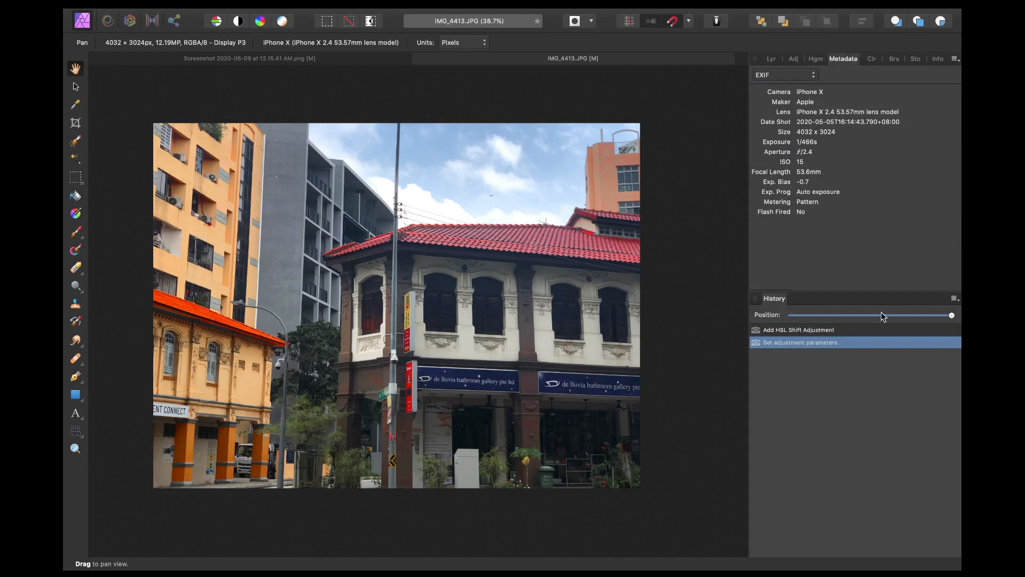
mouse_move(951, 315)
mouse_down()
mouse_move(795, 316)
mouse_move(960, 311)
mouse_move(765, 333)
mouse_move(961, 309)
mouse_move(846, 312)
mouse_move(961, 315)
mouse_move(817, 316)
mouse_move(960, 304)
mouse_up()
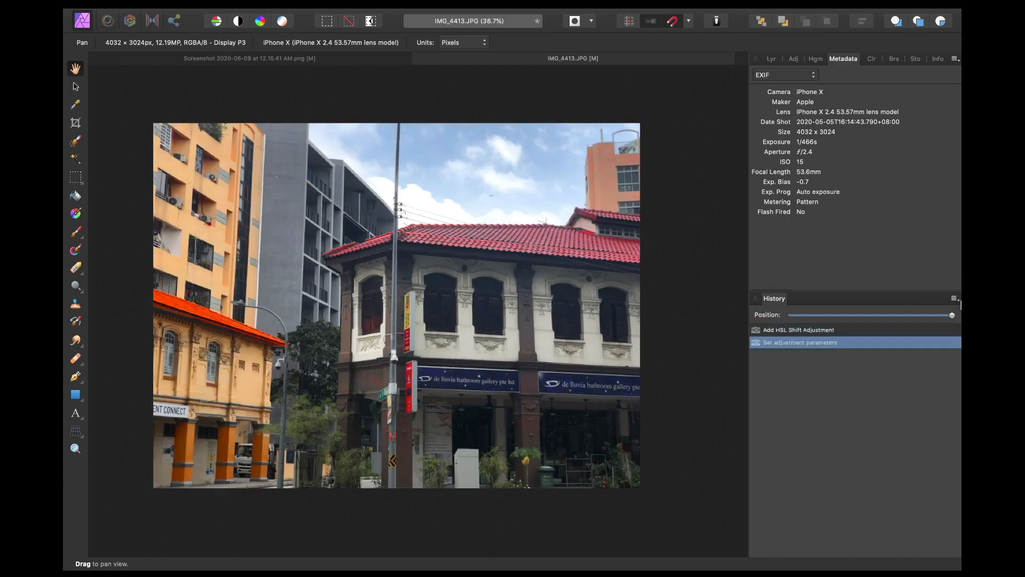